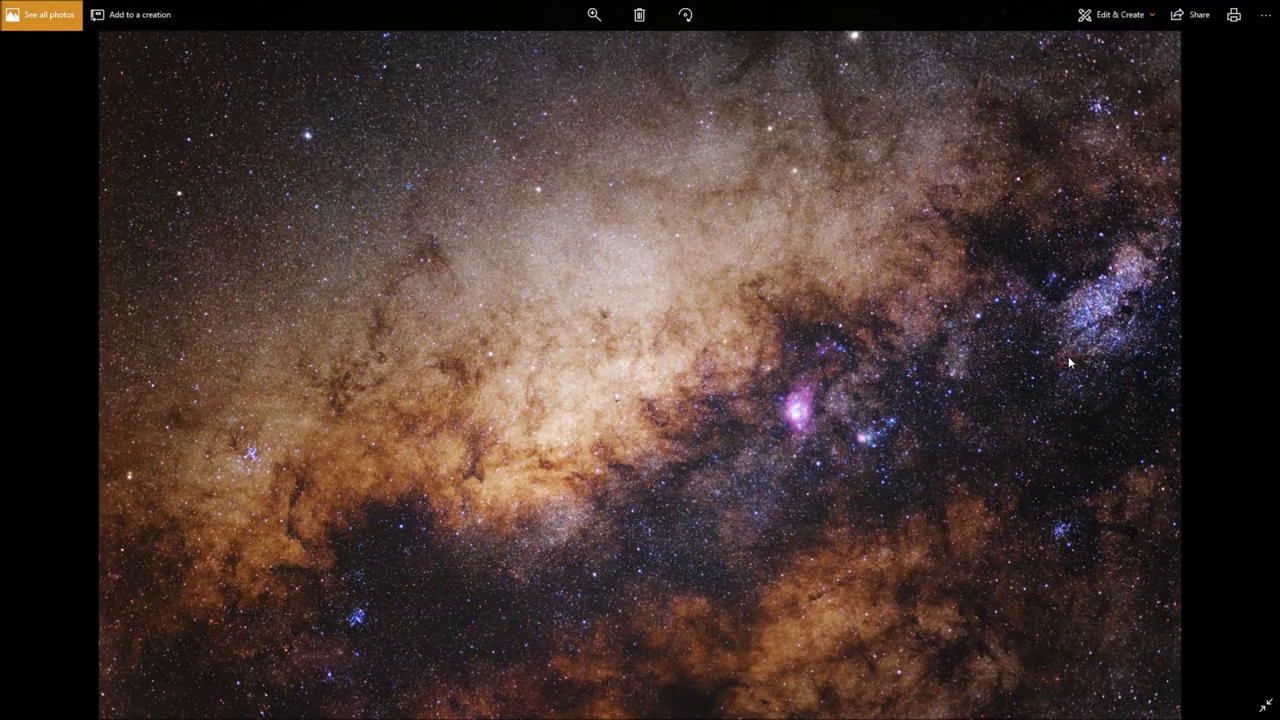
Step: Zoom around the nebula in the Windows Photos preview of the finished Milky Way photo
scroll(857, 450, up, 5)
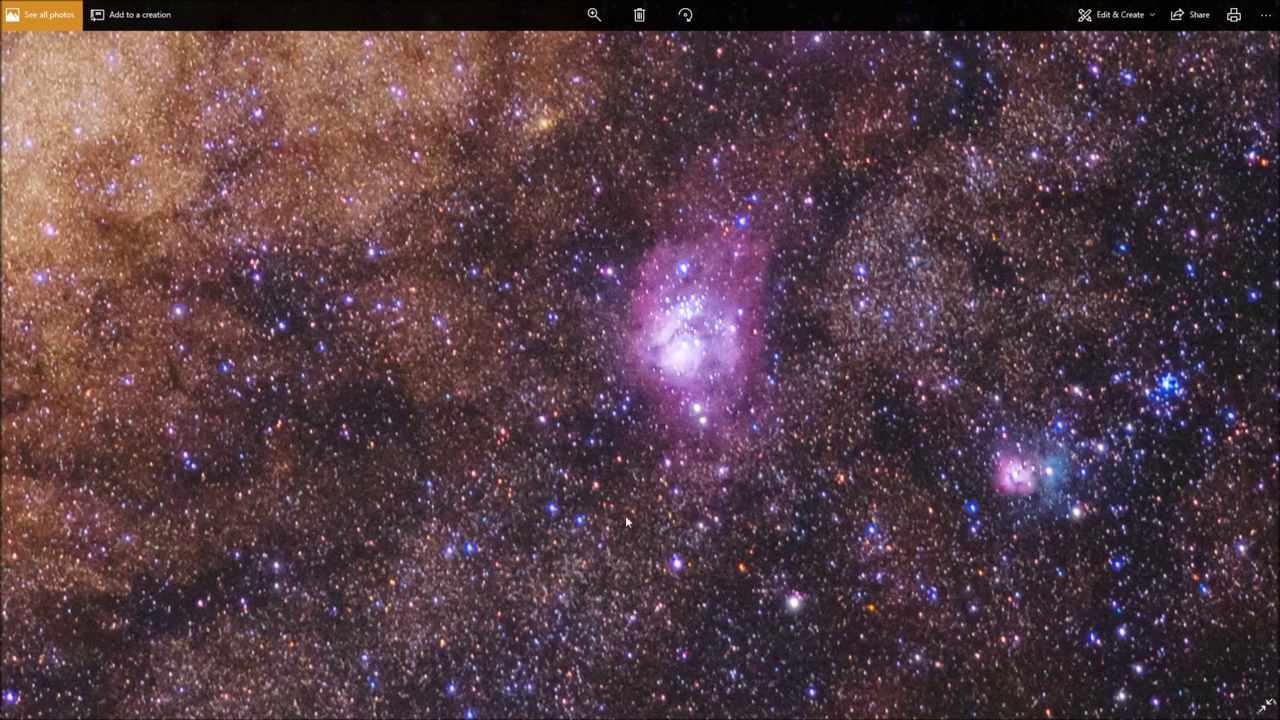
scroll(616, 516, down, 4)
scroll(616, 516, down, 3)
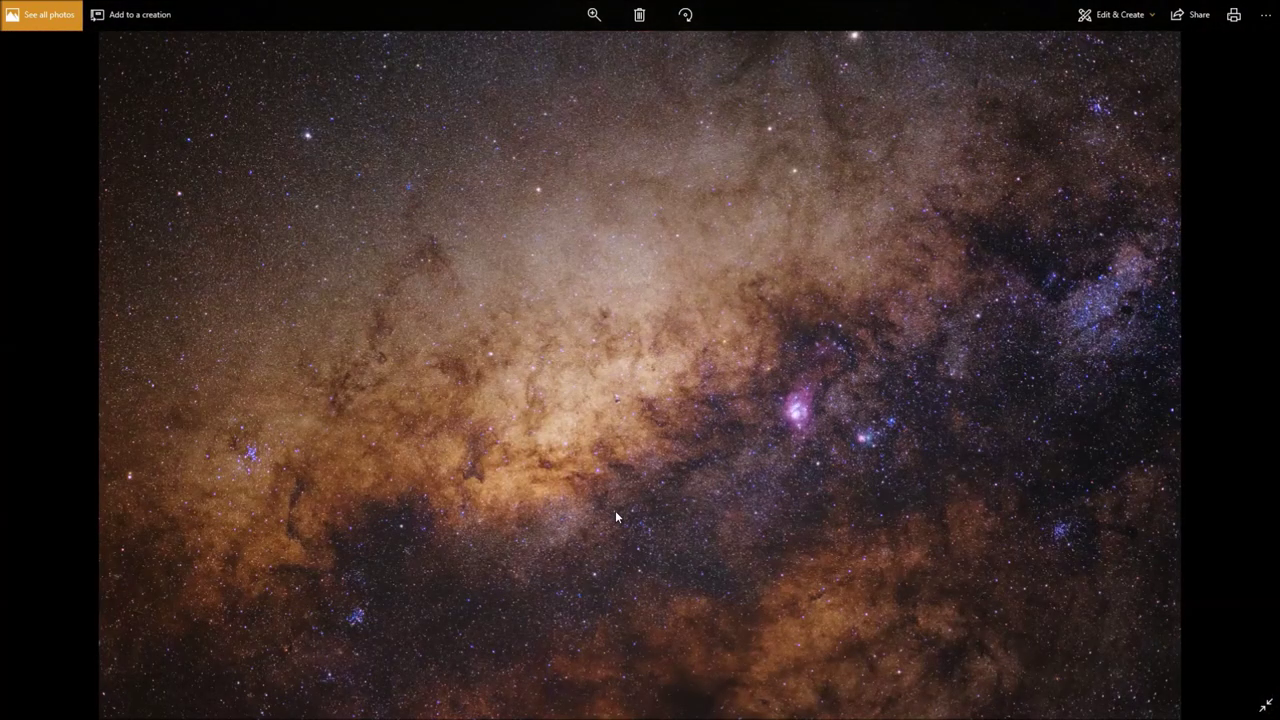
Step: Close Windows Photos and switch Photoshop to the DSC_5142_V2.psd document
key(Escape)
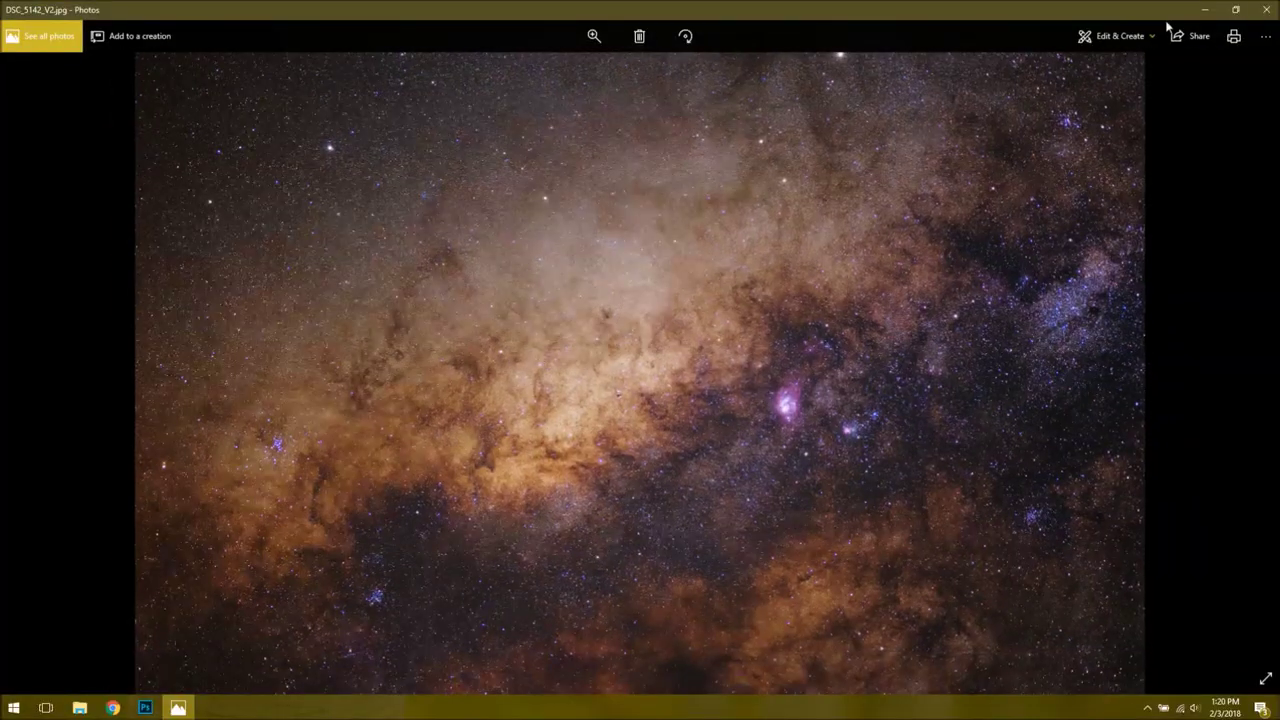
click(1266, 9)
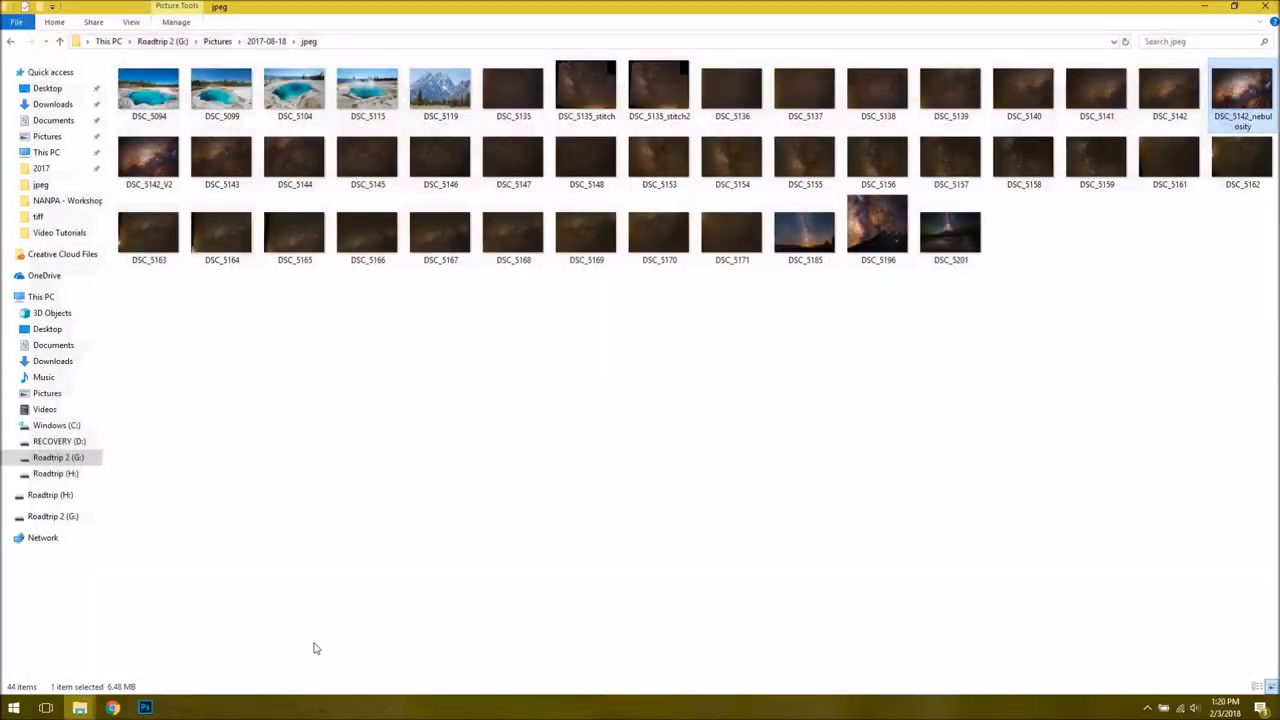
click(145, 708)
click(197, 50)
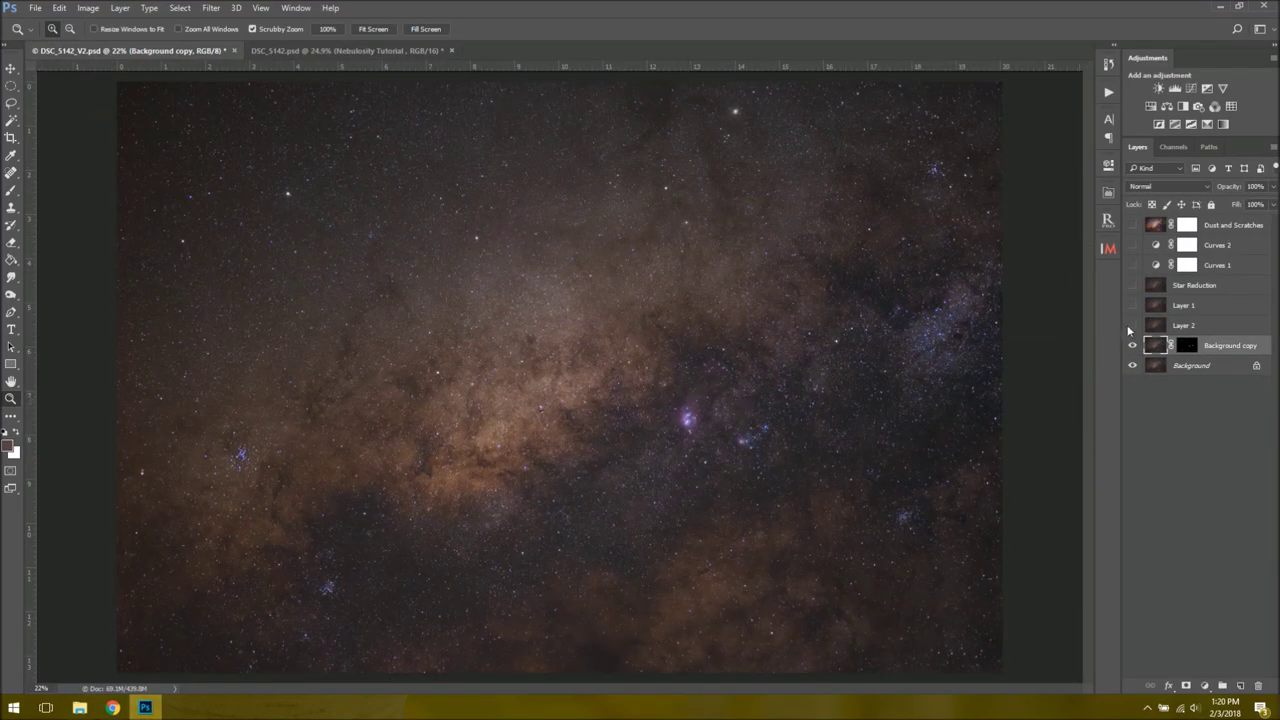
Step: Stamp the merged visible image into a new Layer 3 above Background copy
right_click(1208, 349)
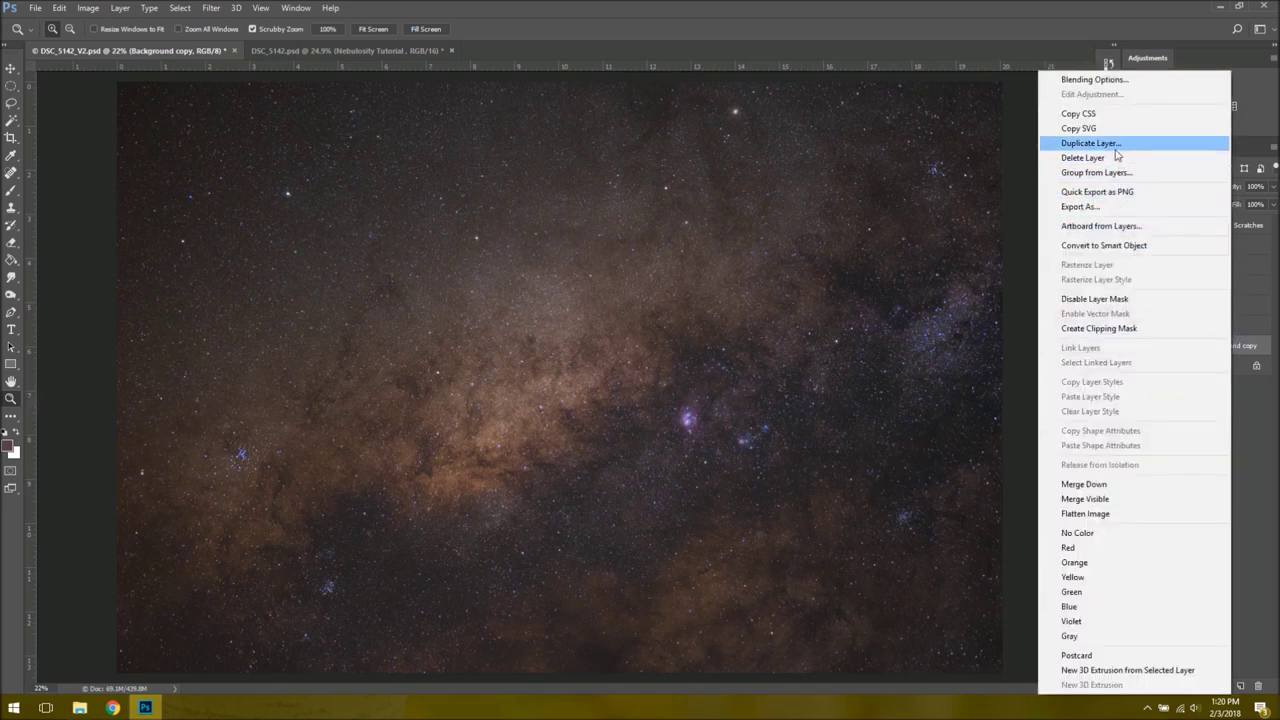
click(1240, 503)
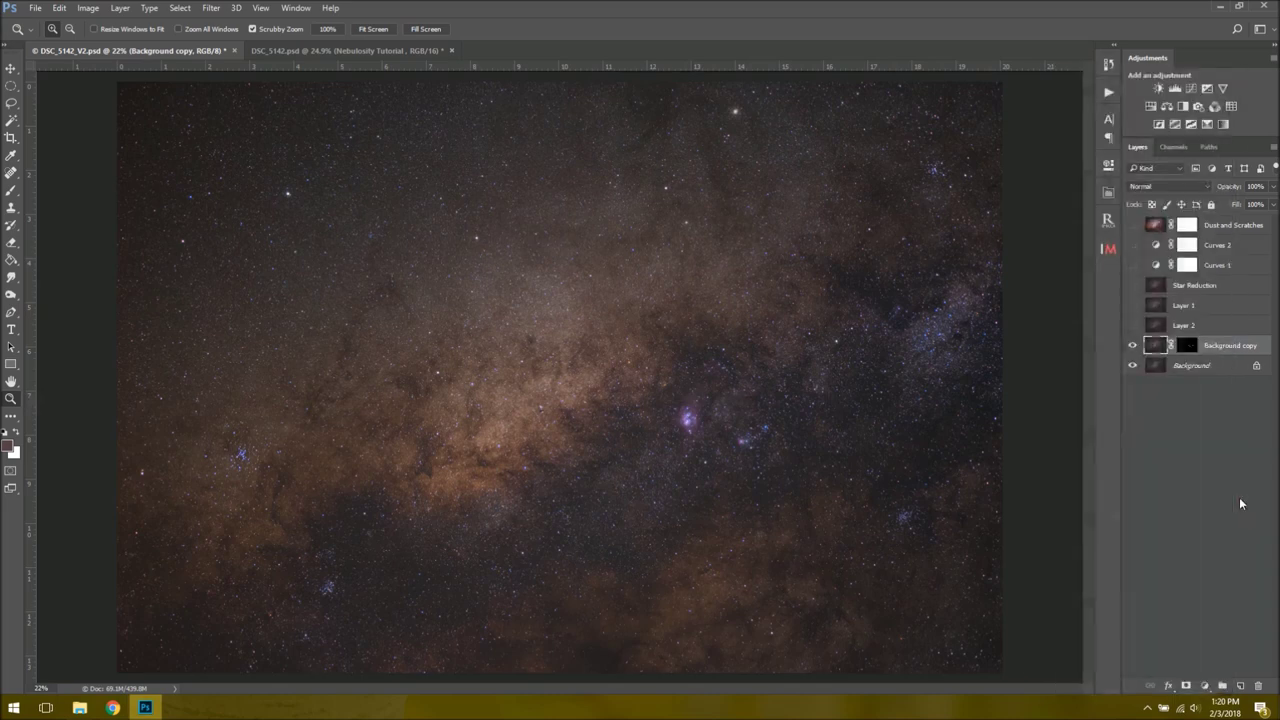
key(ctrl+shift+alt+e)
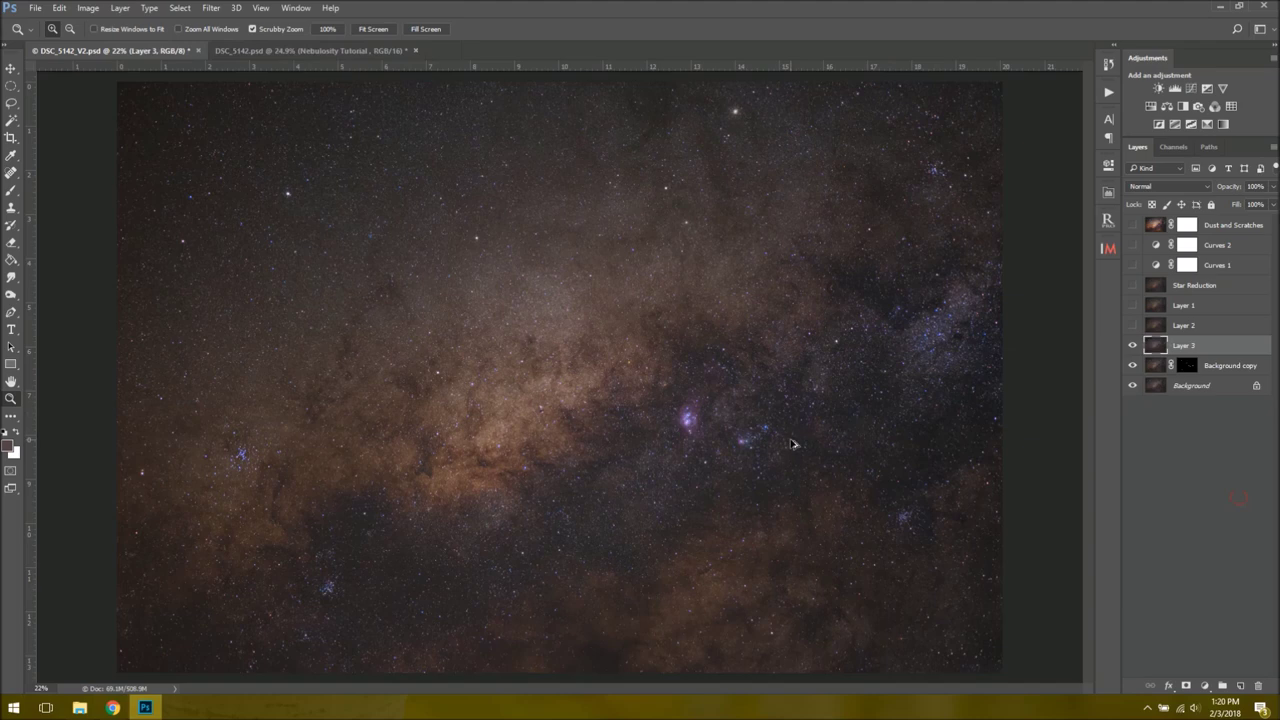
click(179, 8)
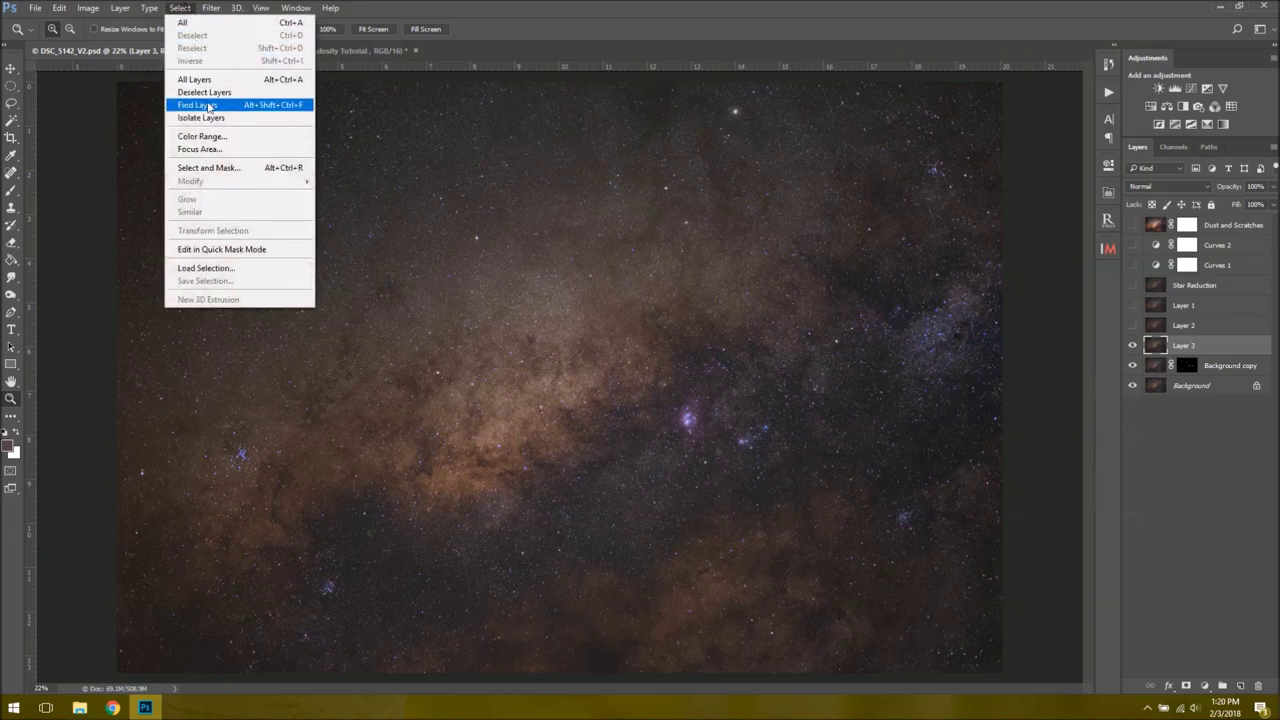
Step: Select the Highlights with Color Range at Fuzziness 78 and Range about 125
click(263, 146)
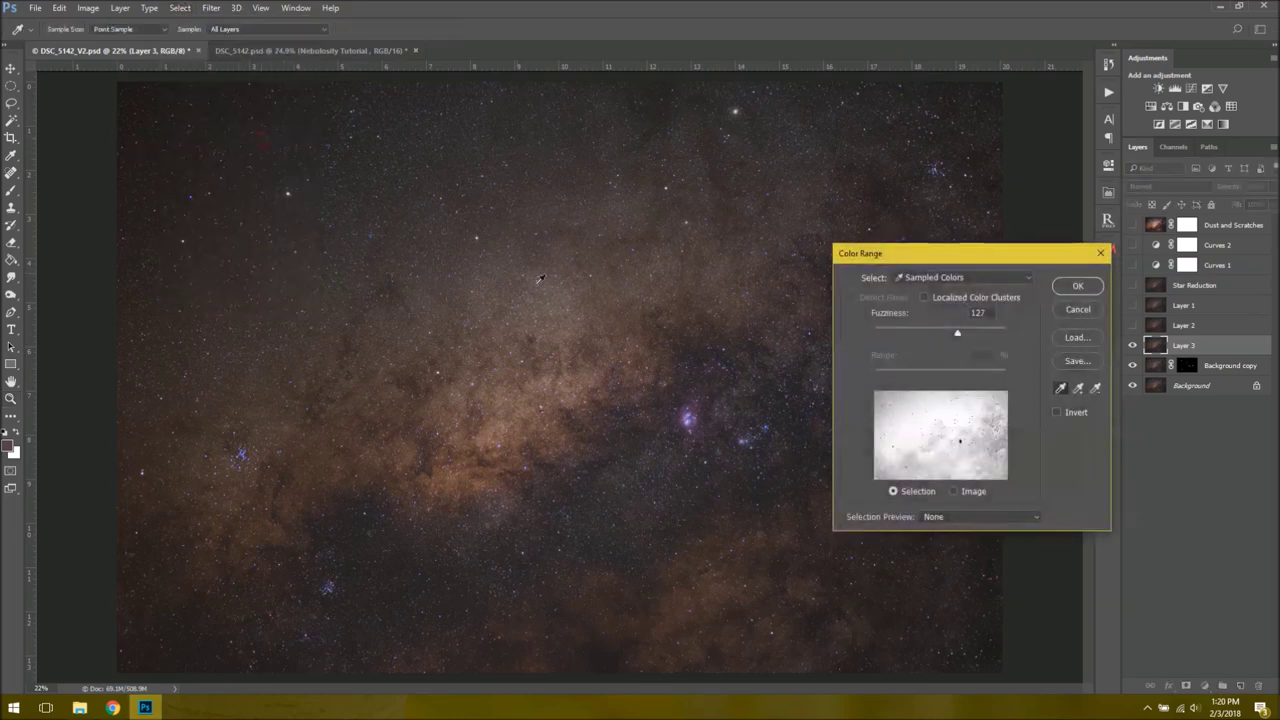
click(945, 279)
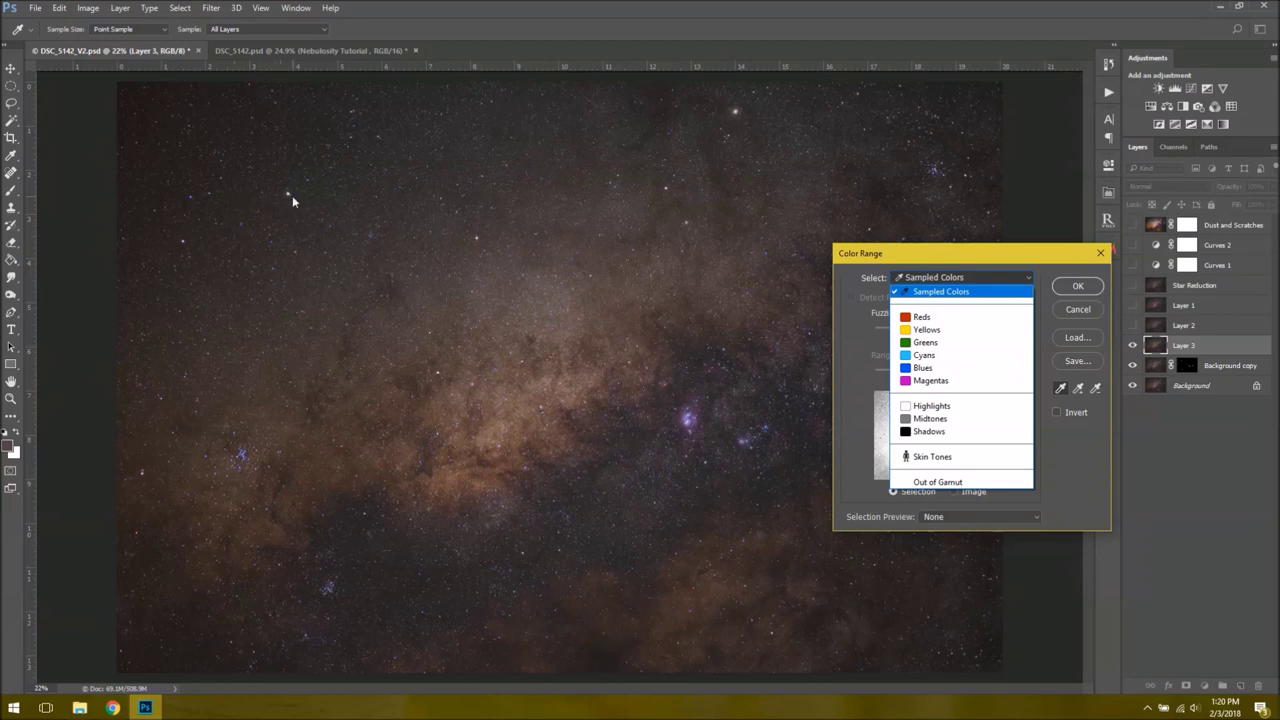
click(994, 411)
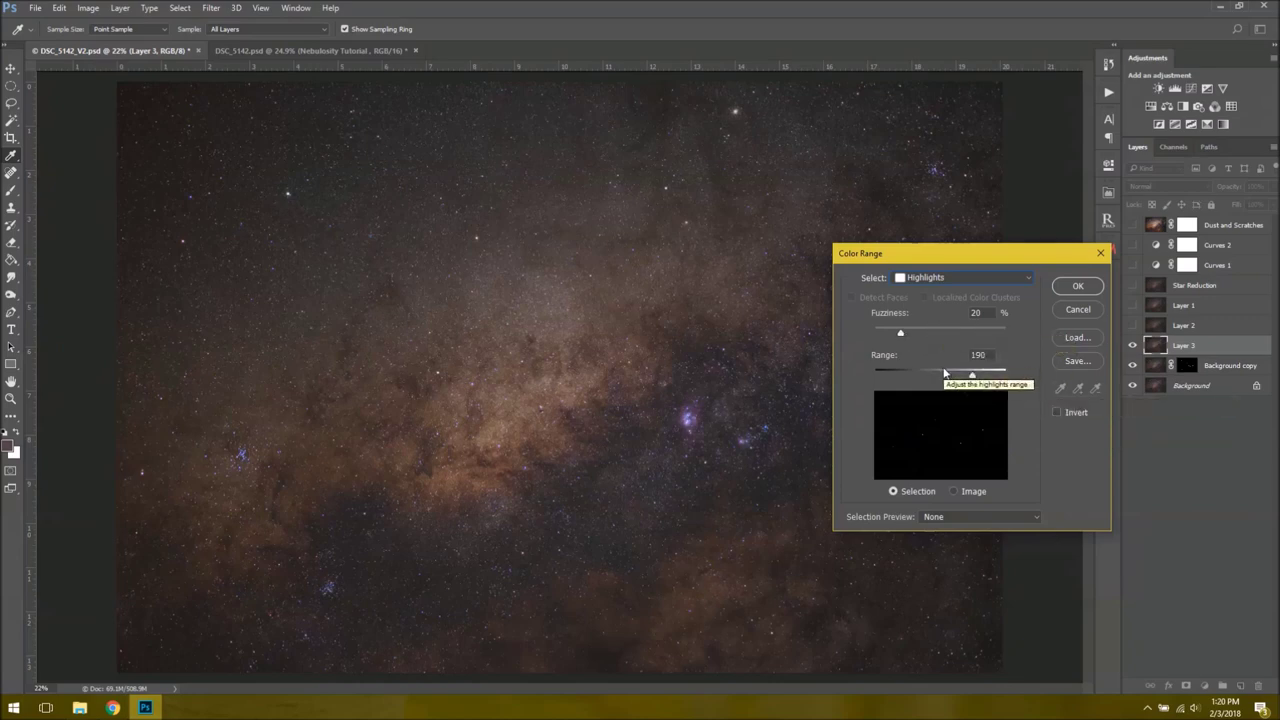
drag(900, 333, 964, 335)
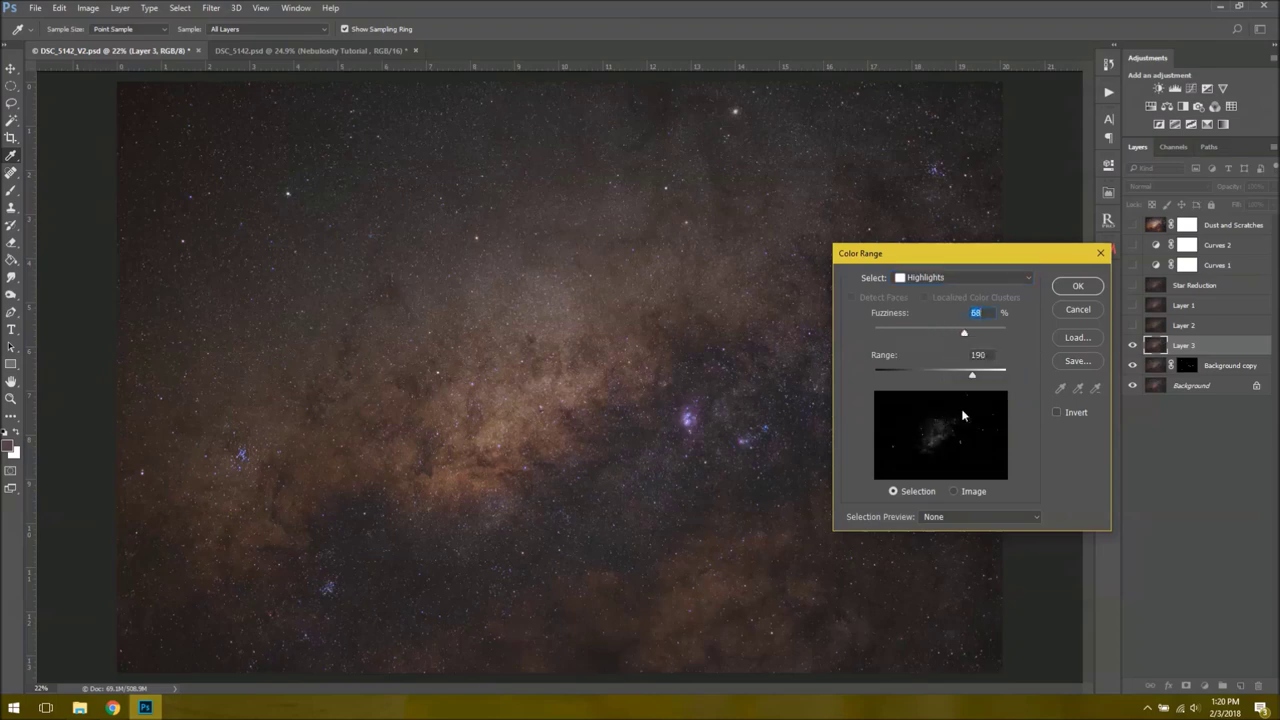
drag(973, 378, 940, 378)
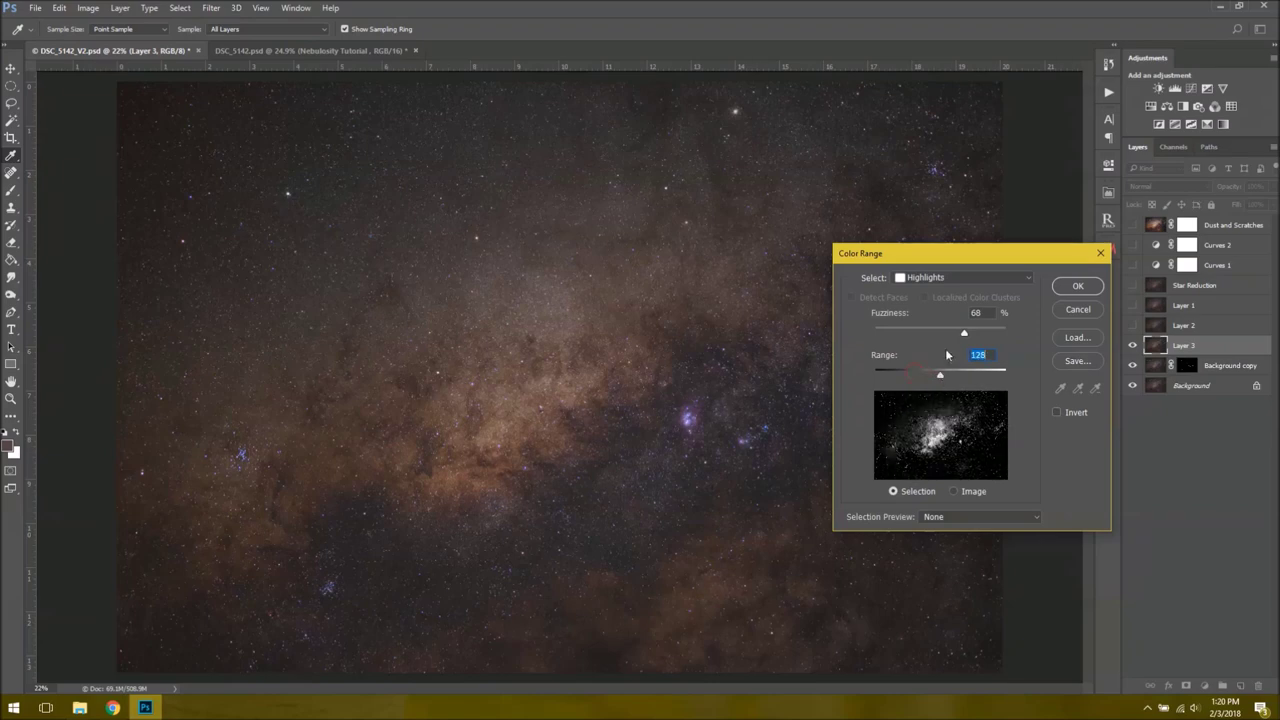
drag(972, 332, 980, 332)
drag(940, 377, 947, 380)
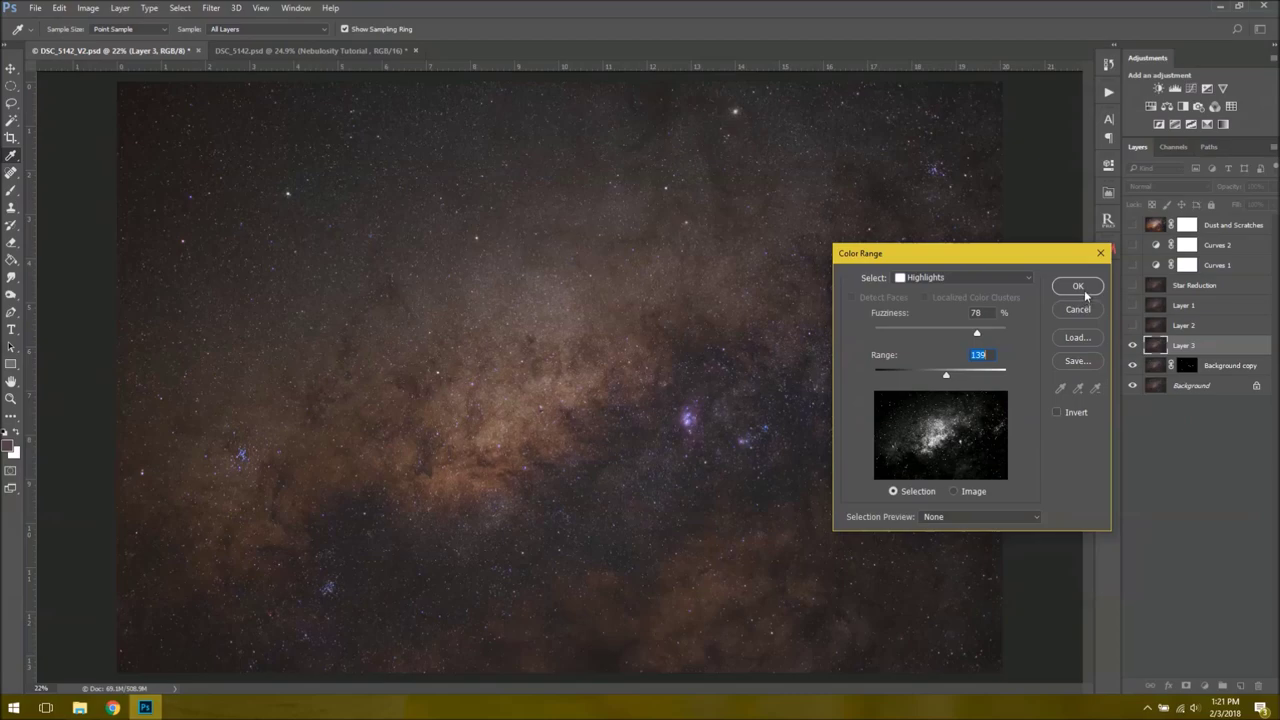
drag(943, 375, 938, 374)
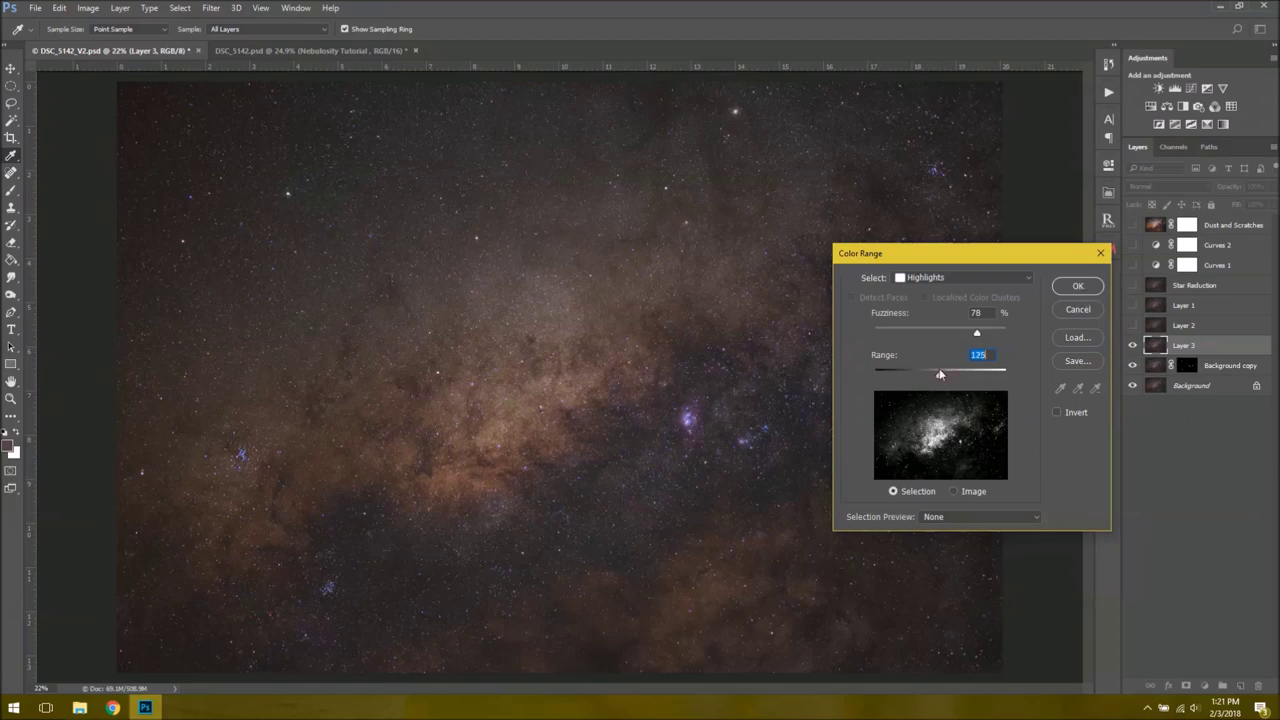
click(1078, 290)
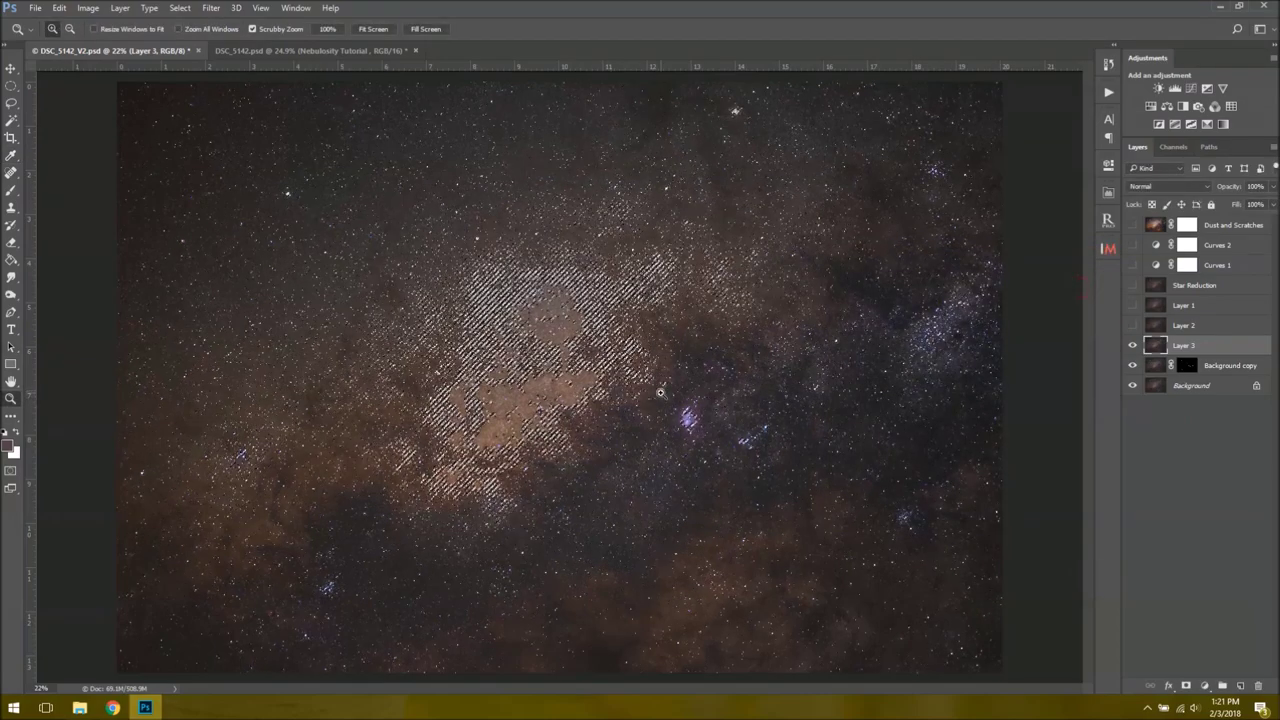
Step: Expand the star selection by 2 pixels and zoom in to check the star outlines
mouse_move(655, 395)
mouse_down()
mouse_move(740, 395)
mouse_move(680, 395)
mouse_up()
drag(285, 210, 285, 210)
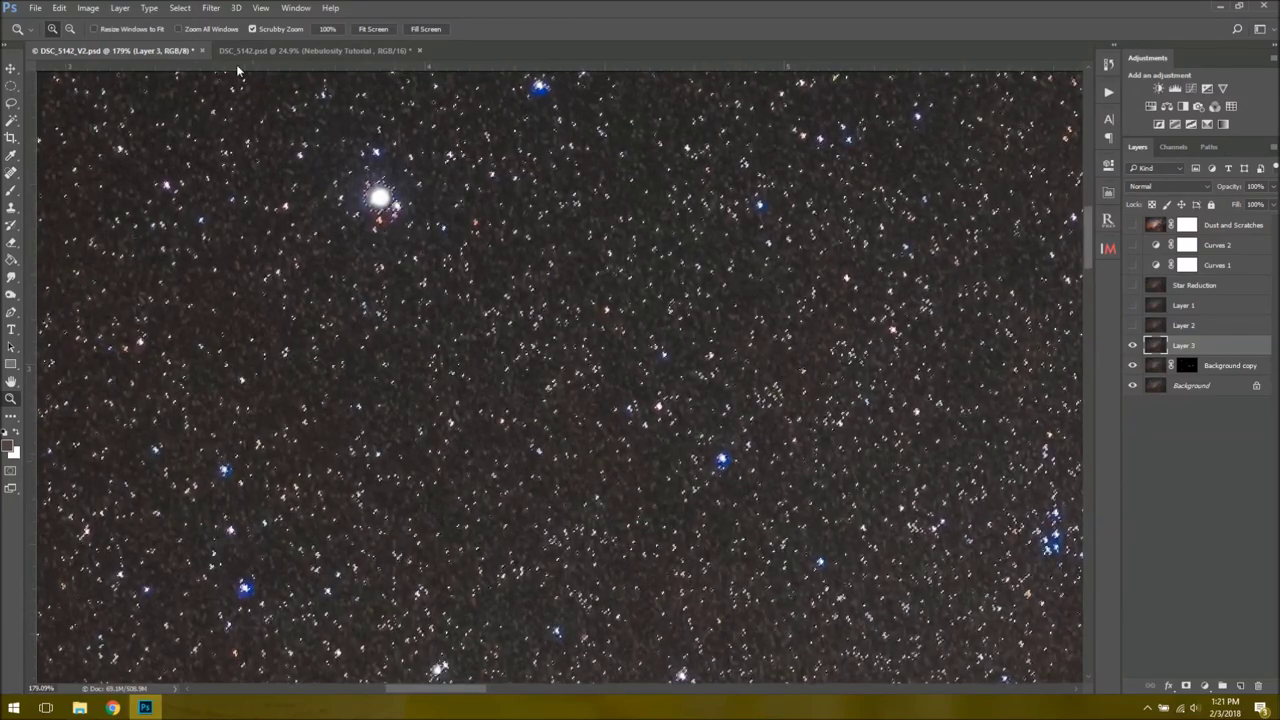
click(181, 7)
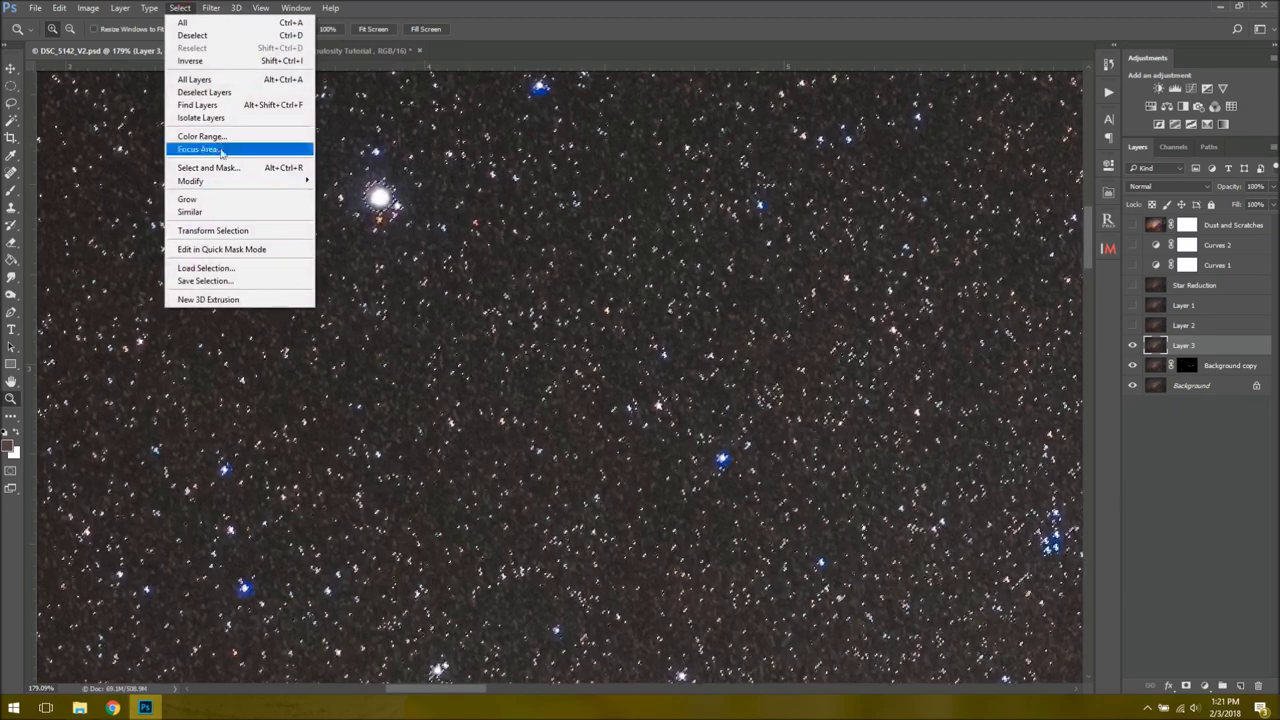
mouse_move(296, 183)
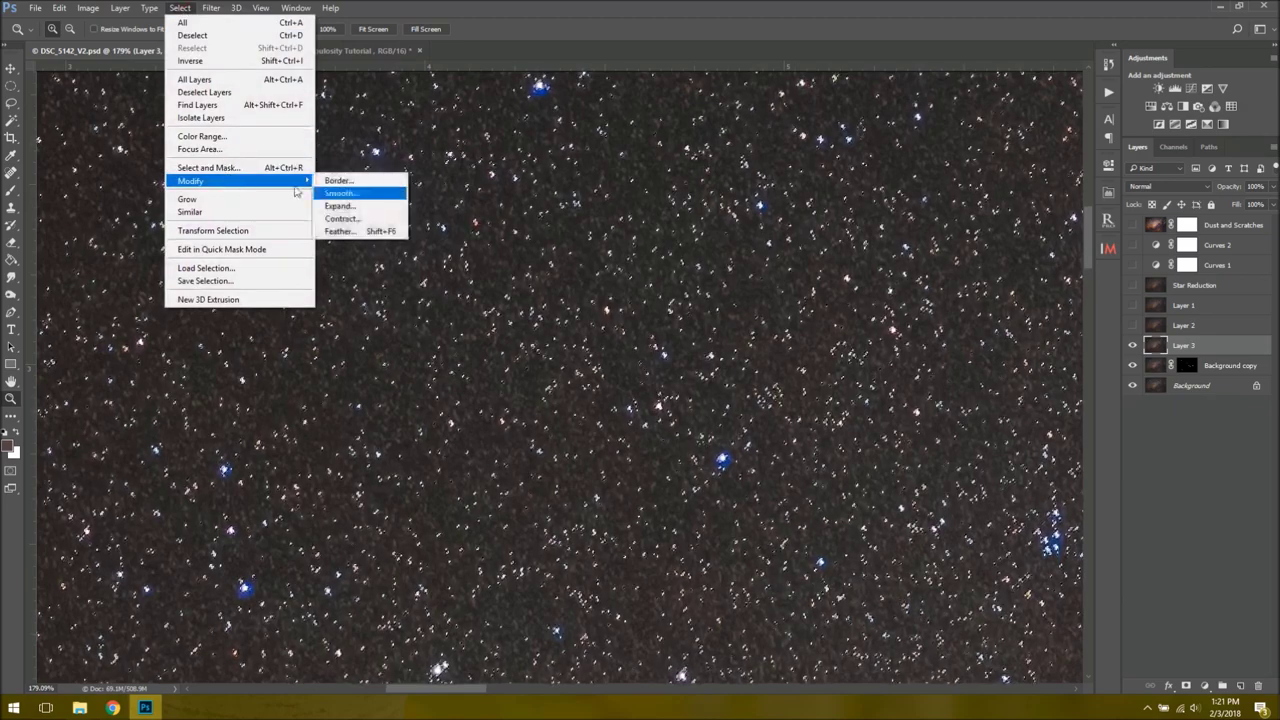
click(372, 206)
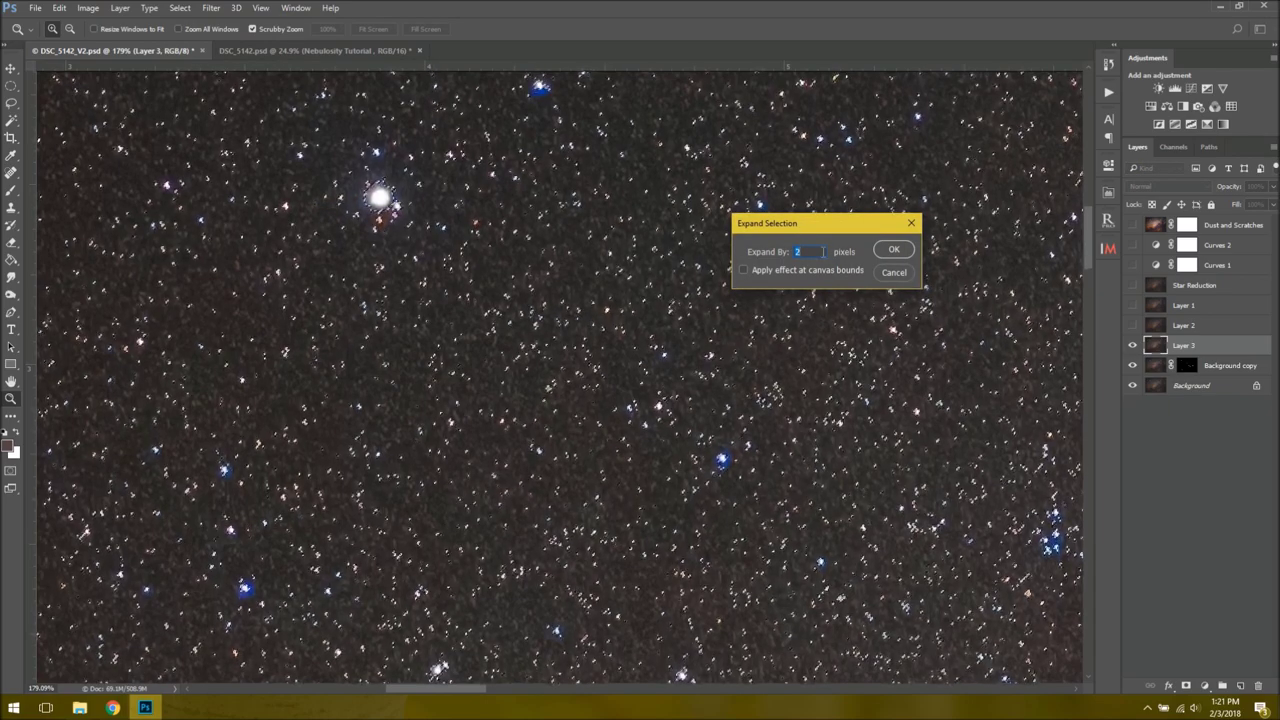
click(893, 250)
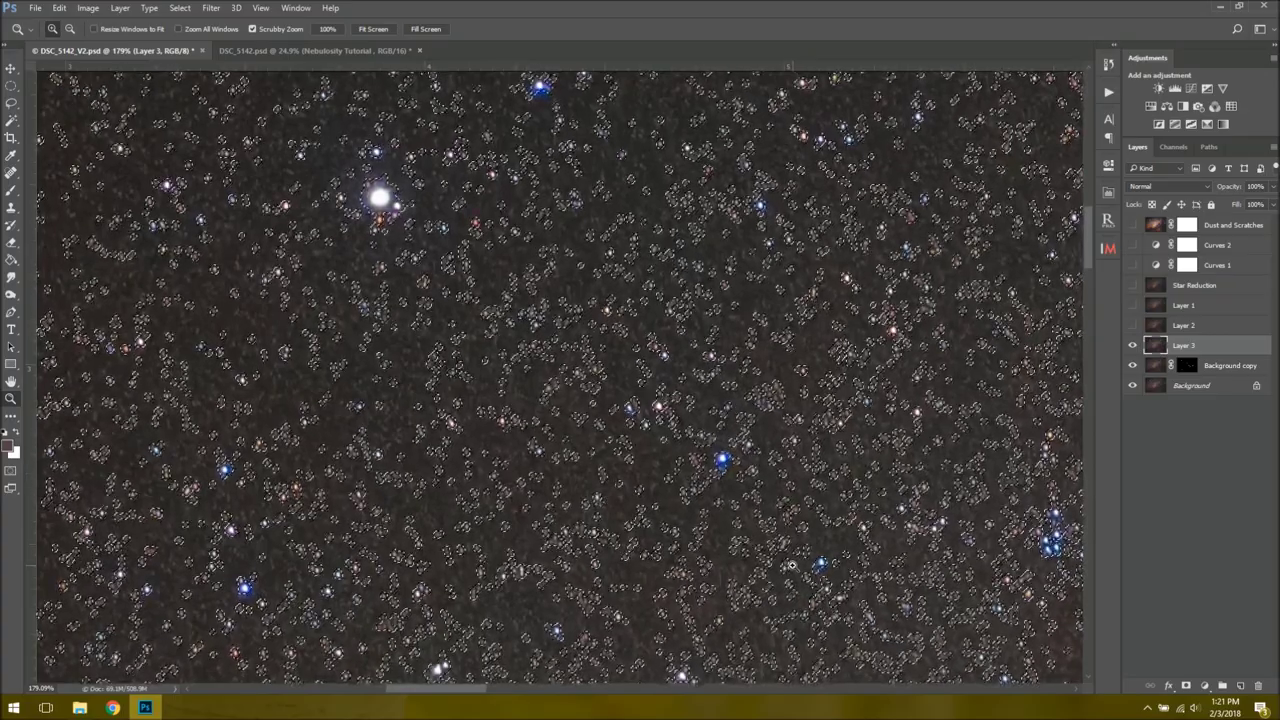
drag(778, 566, 345, 348)
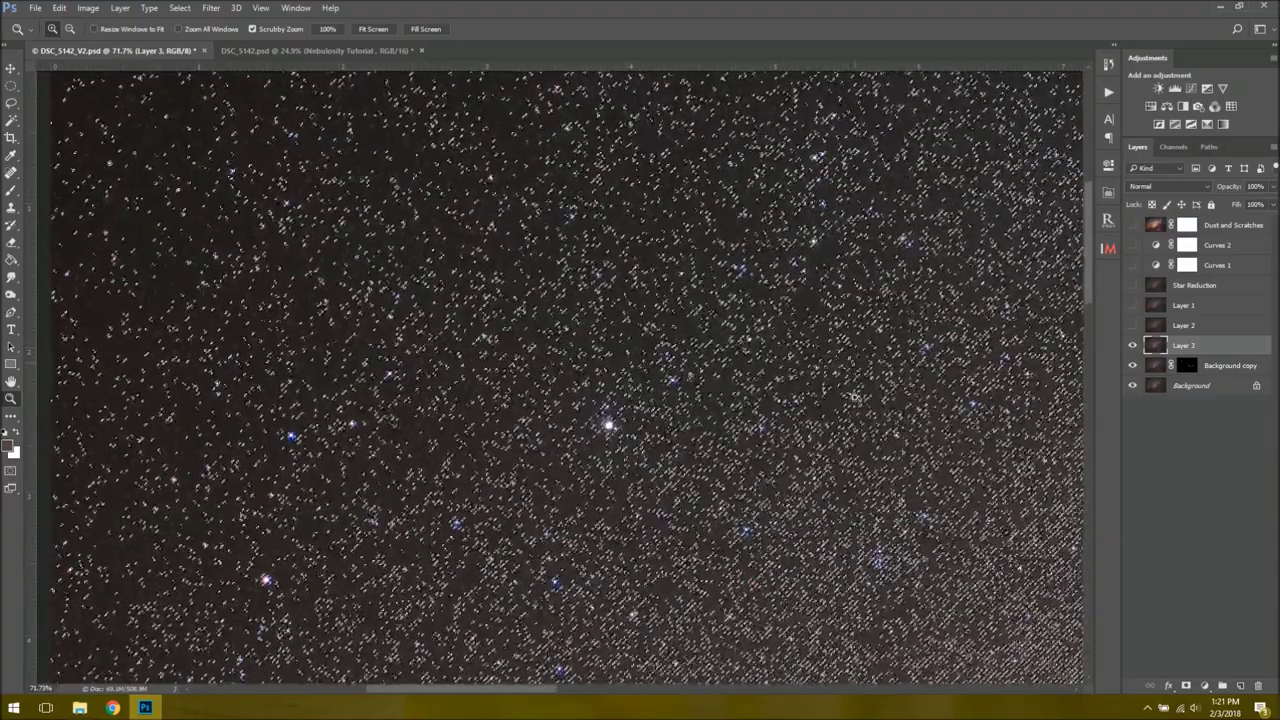
key(ctrl+0)
drag(831, 299, 337, 176)
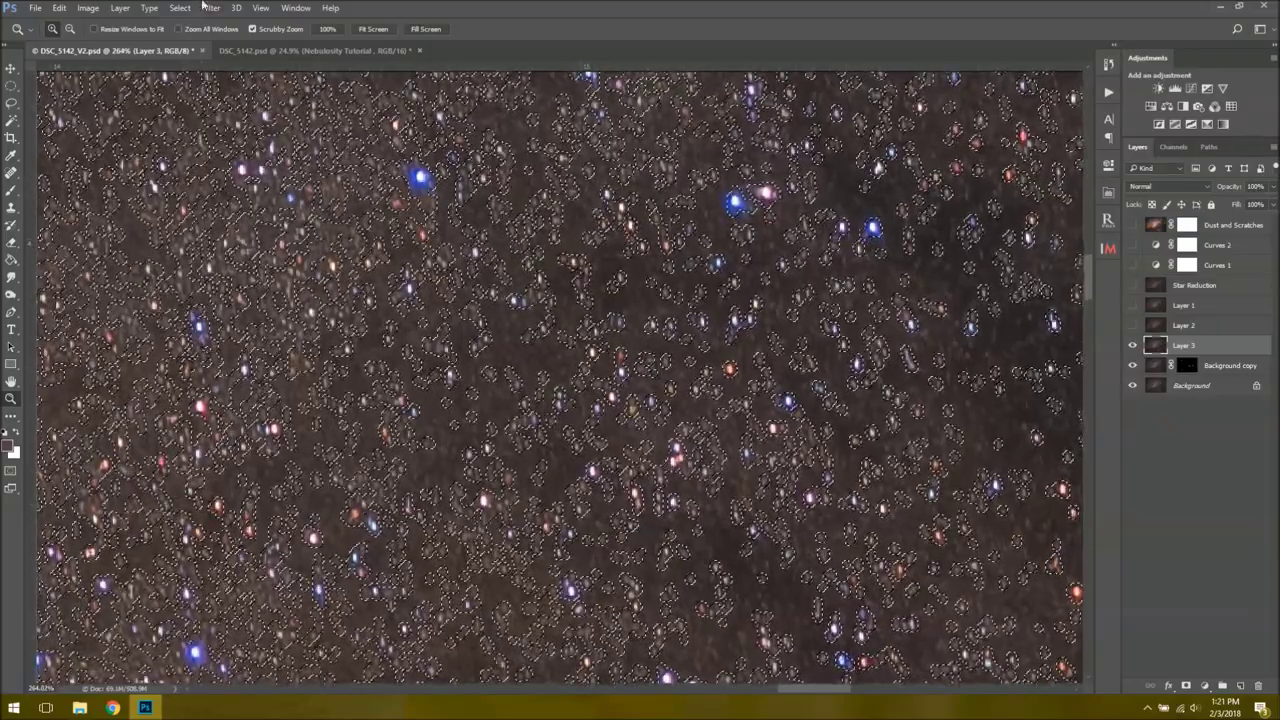
Step: Feather the star selection on Layer 3 with a 1-pixel radius
click(181, 7)
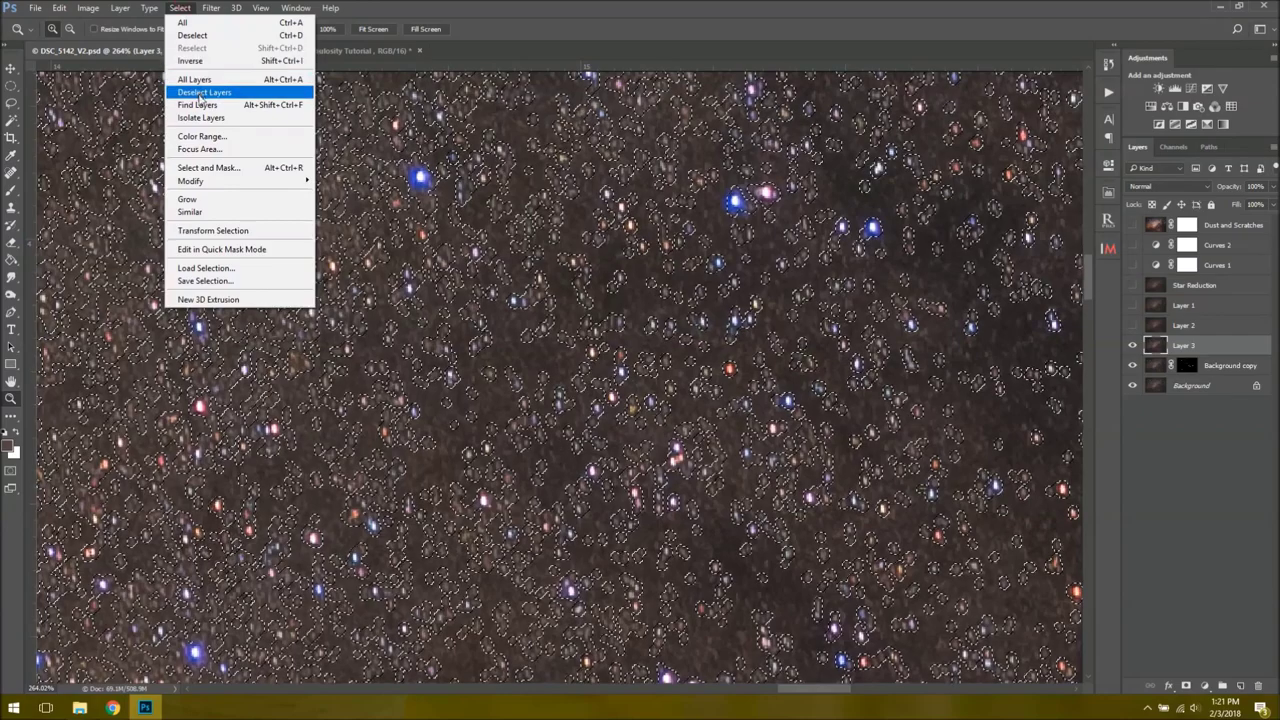
mouse_move(214, 181)
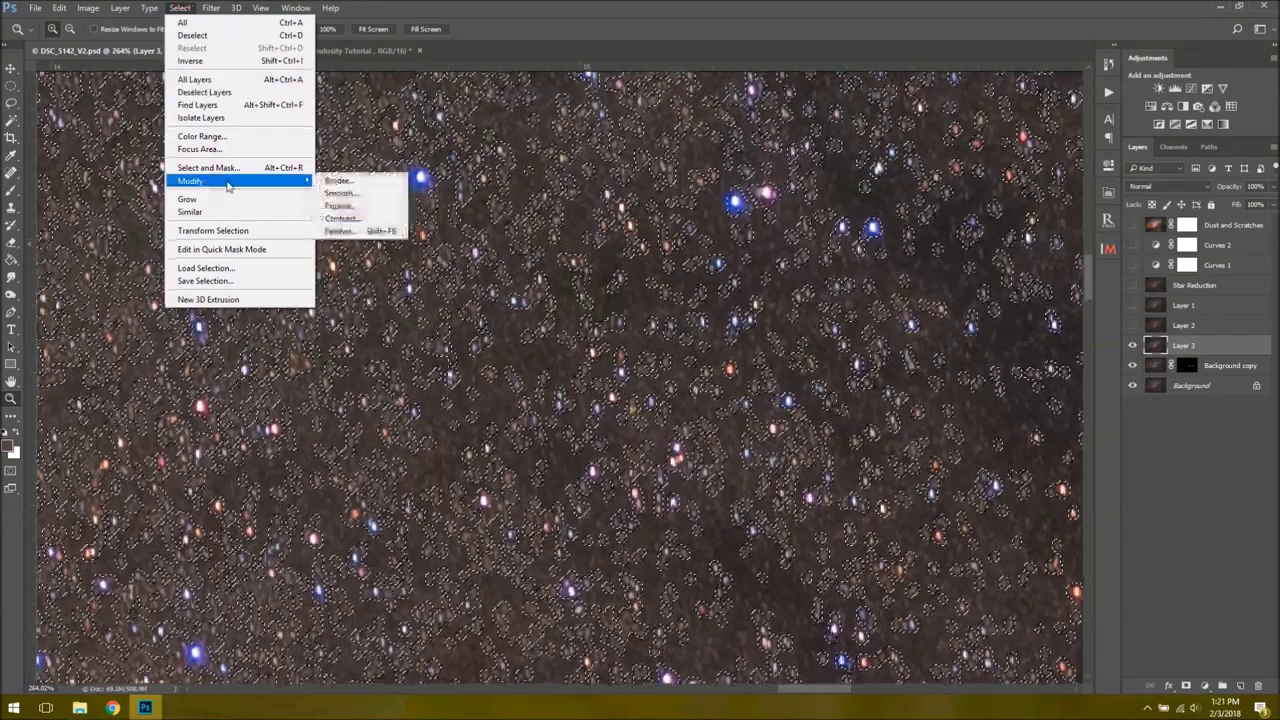
click(376, 233)
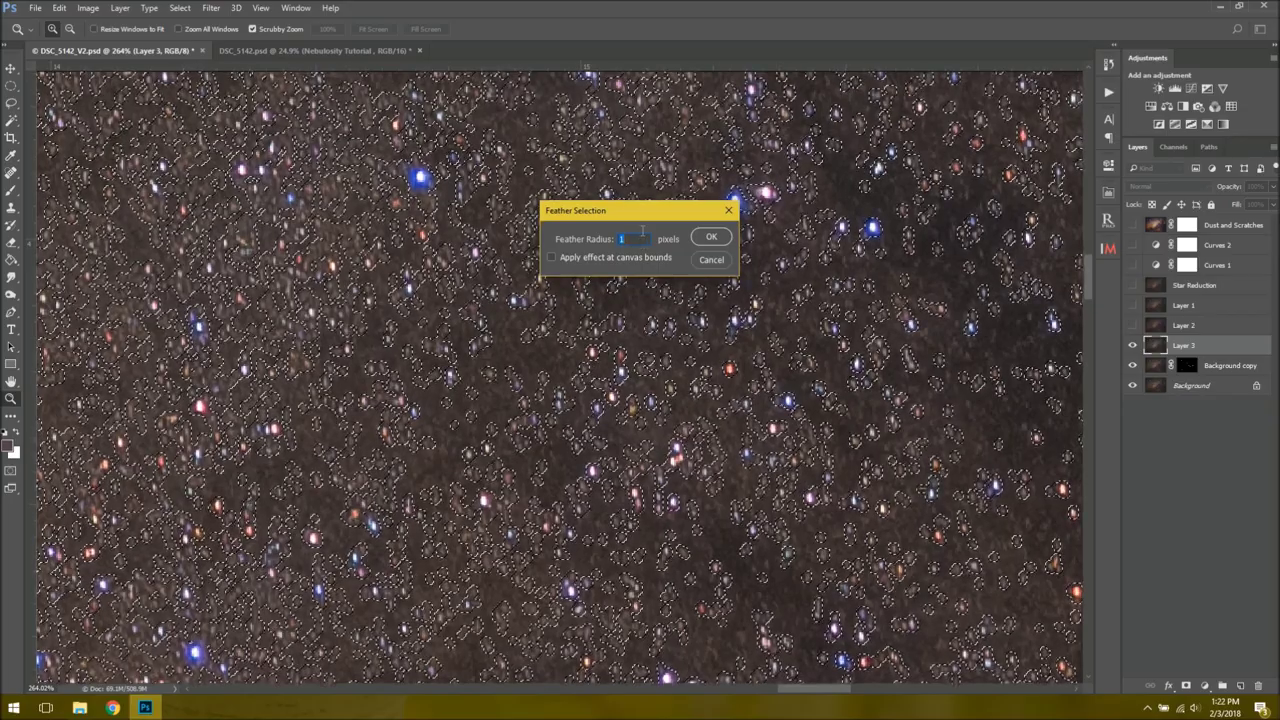
click(709, 239)
scroll(695, 430, down, 5)
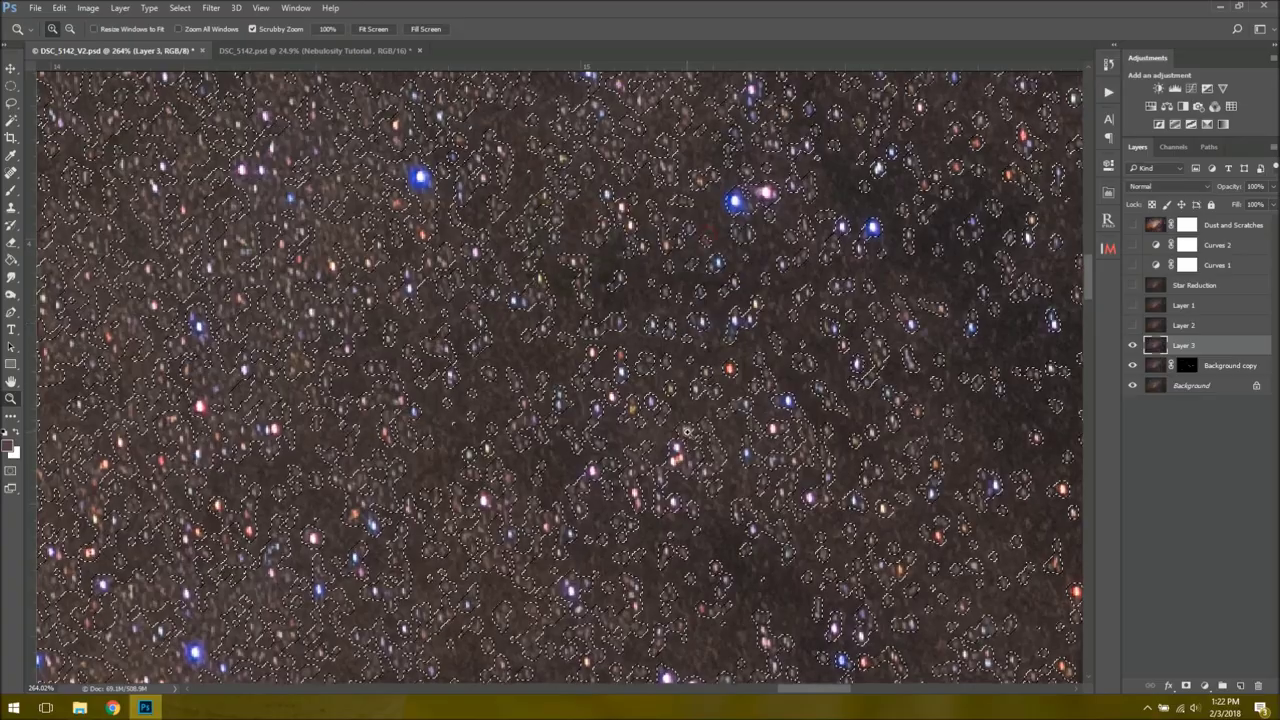
scroll(695, 430, down, 10)
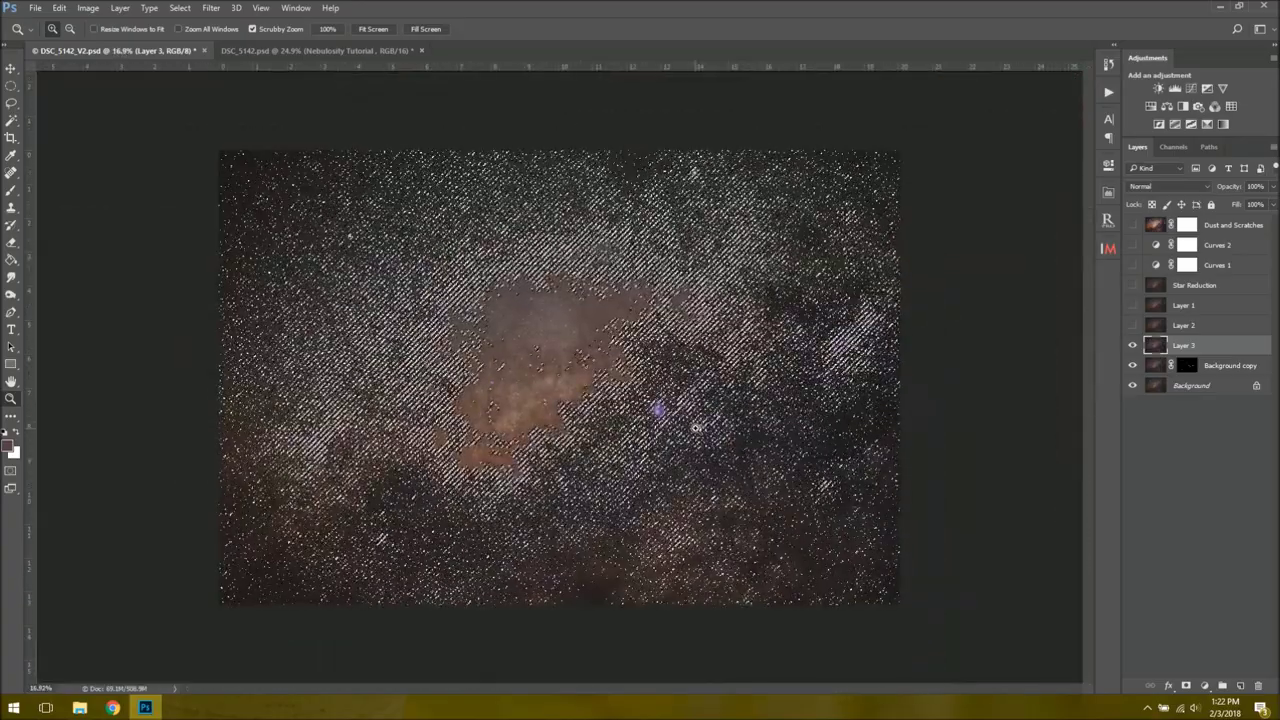
Step: Deselect everything and bring up the Minimum filter for Layer 3
scroll(676, 425, up, 6)
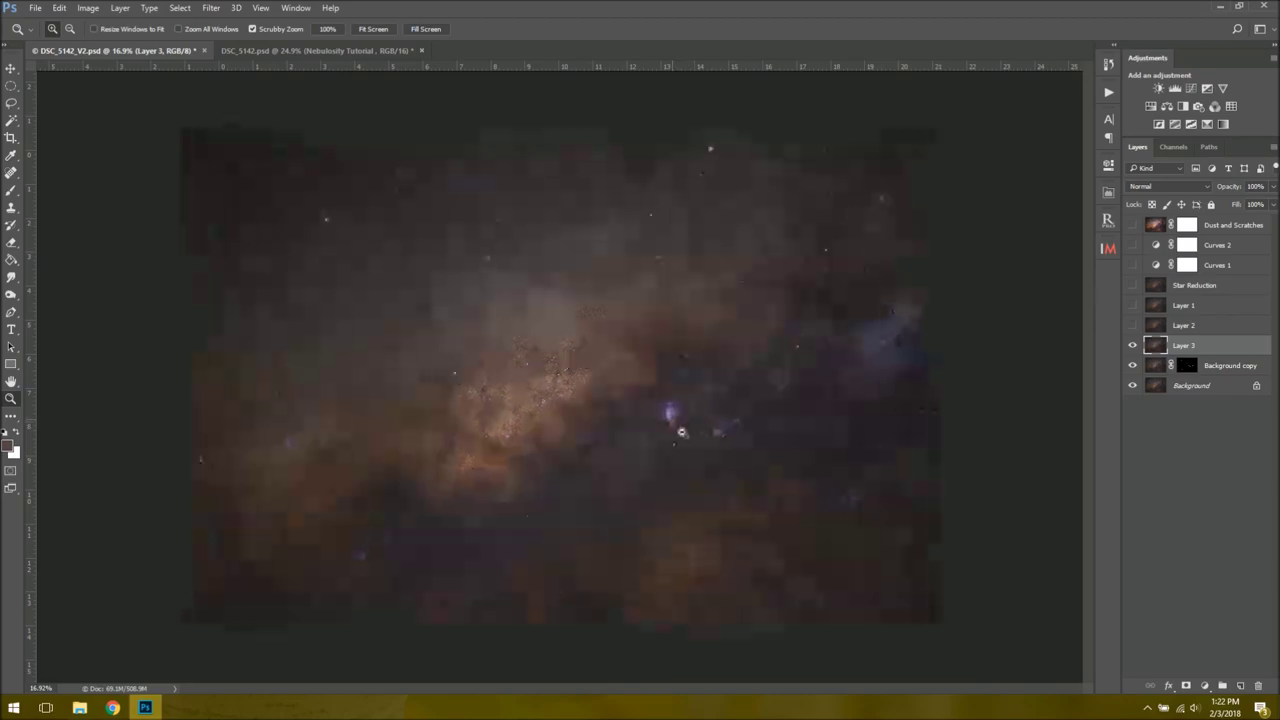
scroll(732, 461, up, 6)
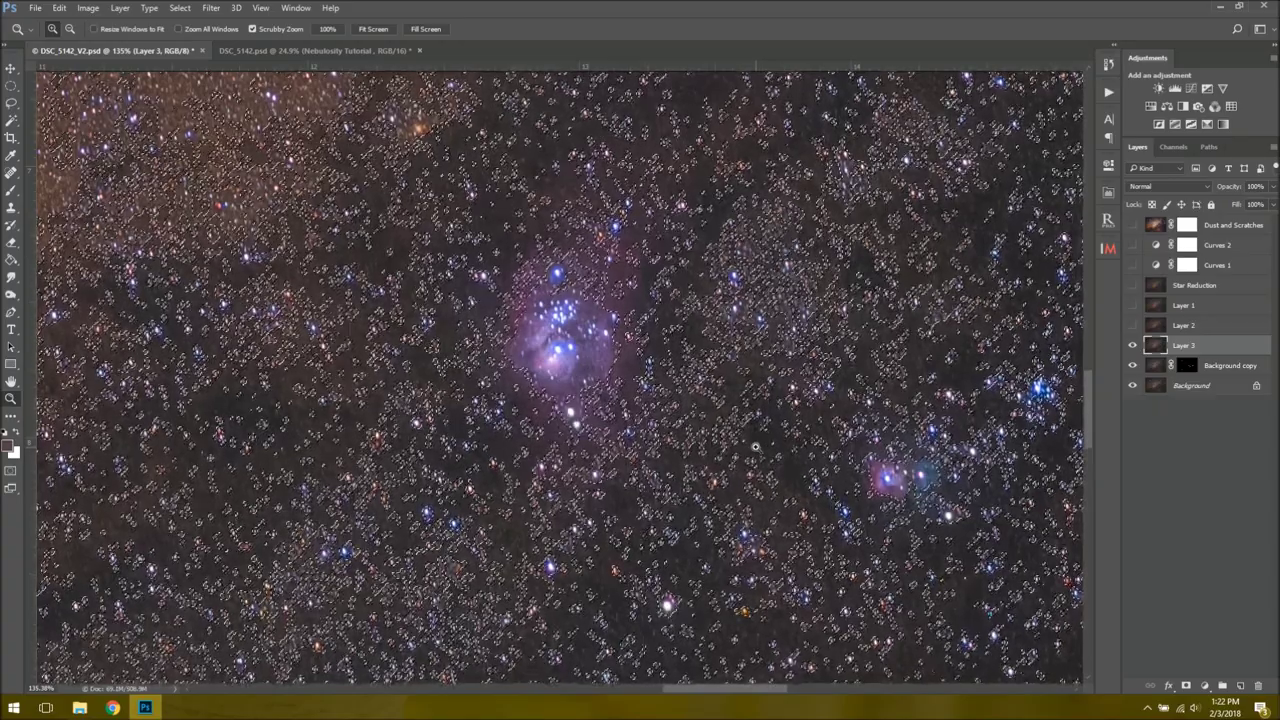
key(ctrl+d)
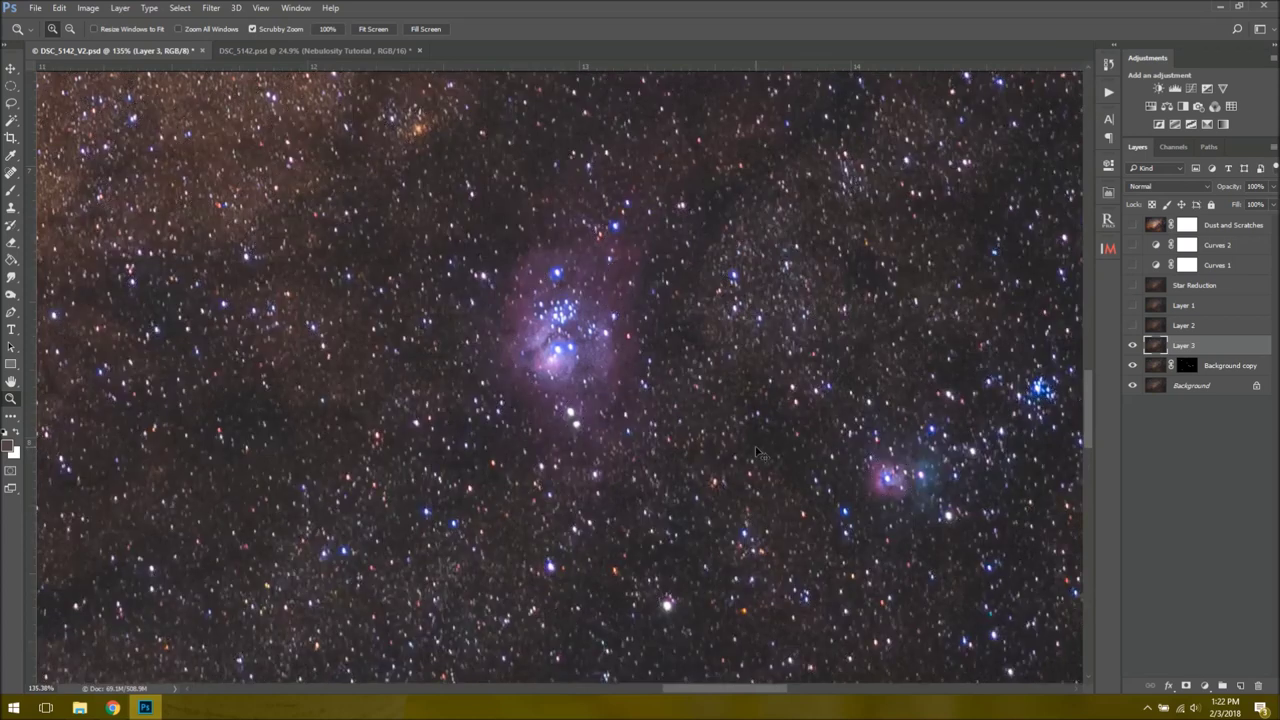
click(211, 7)
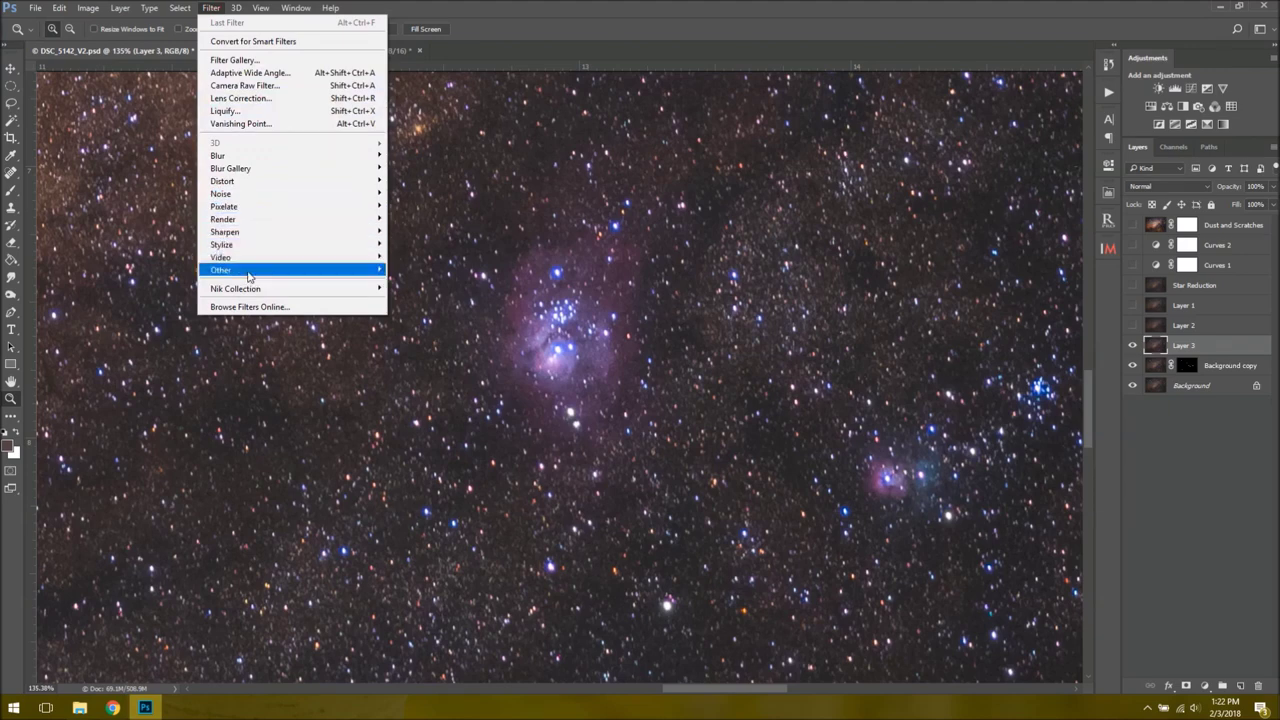
mouse_move(250, 270)
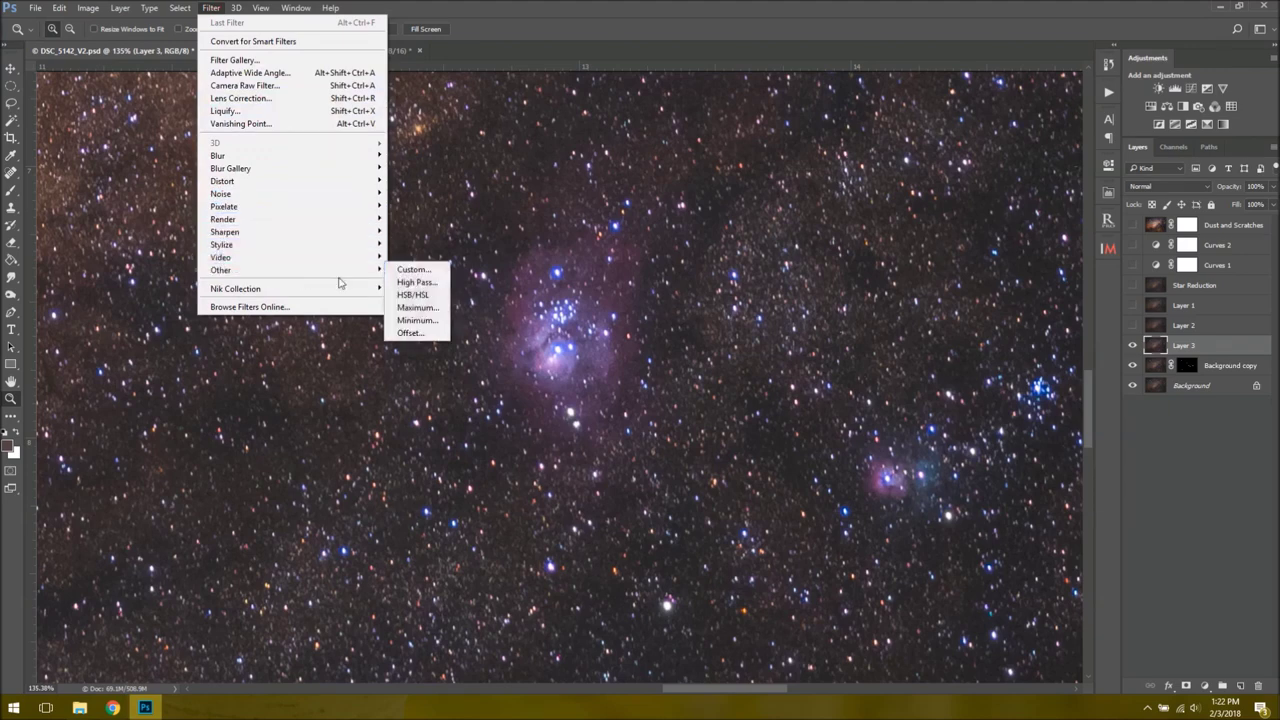
click(432, 321)
Step: Preview Minimum radii from 0.8 to 1.8 pixels, ending at 0.7, then close without applying
drag(645, 150, 1094, 181)
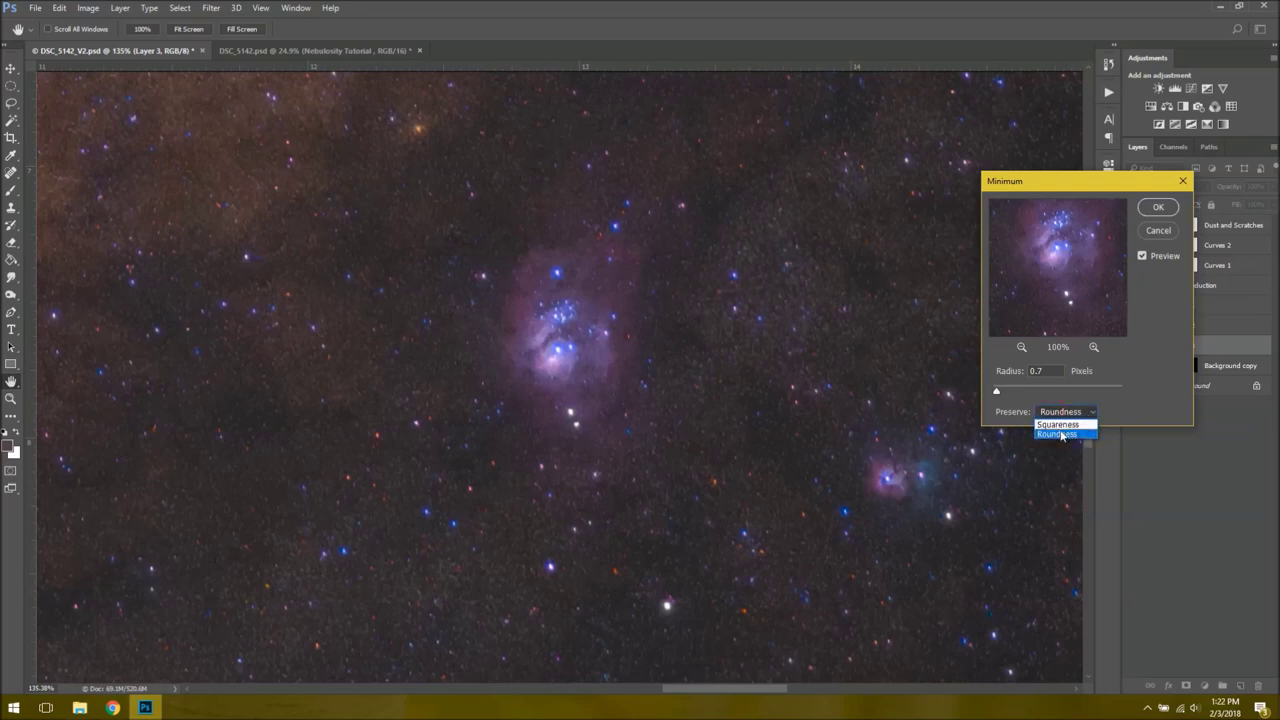
drag(1000, 391, 998, 393)
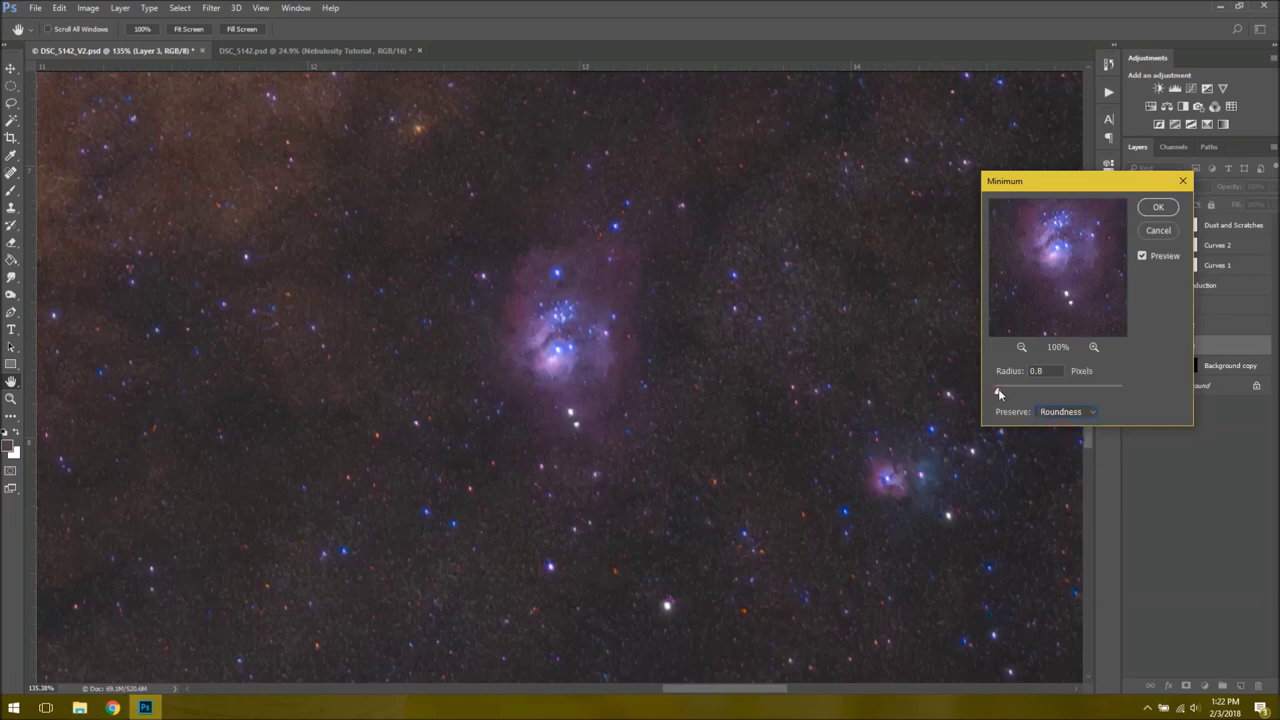
click(1001, 390)
drag(1002, 394, 1005, 394)
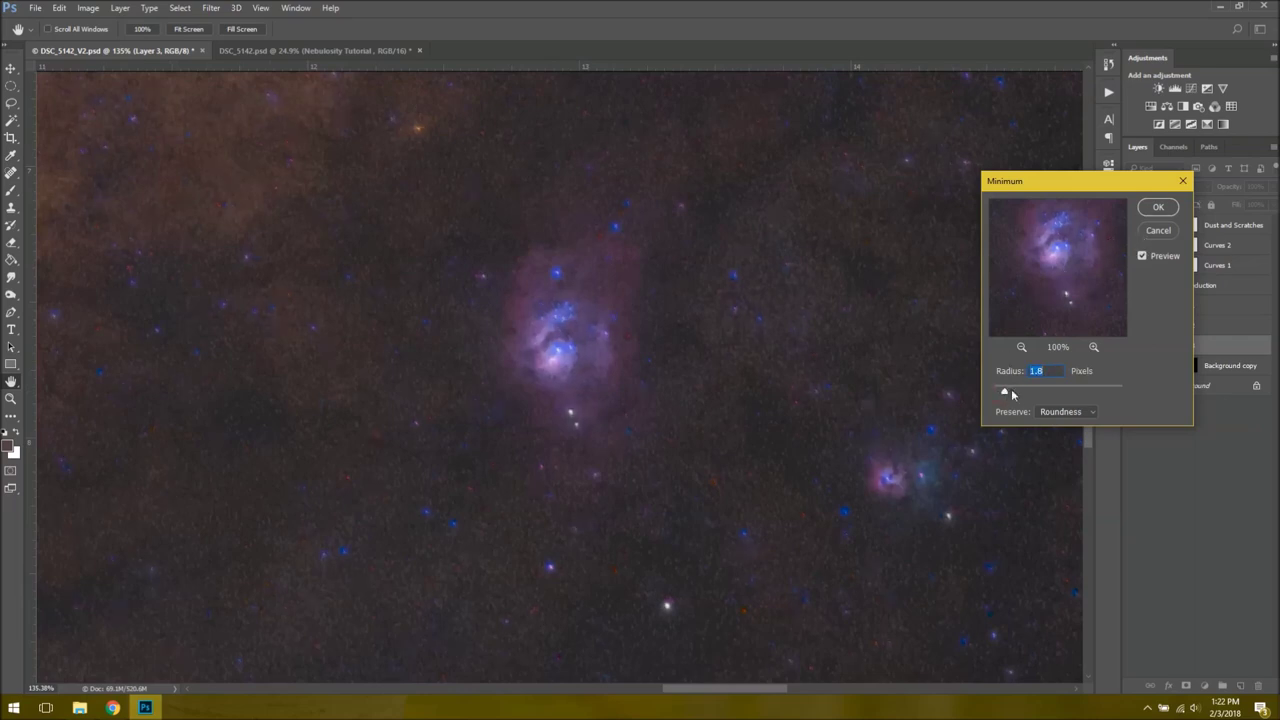
drag(1005, 393, 1003, 392)
drag(1007, 392, 998, 392)
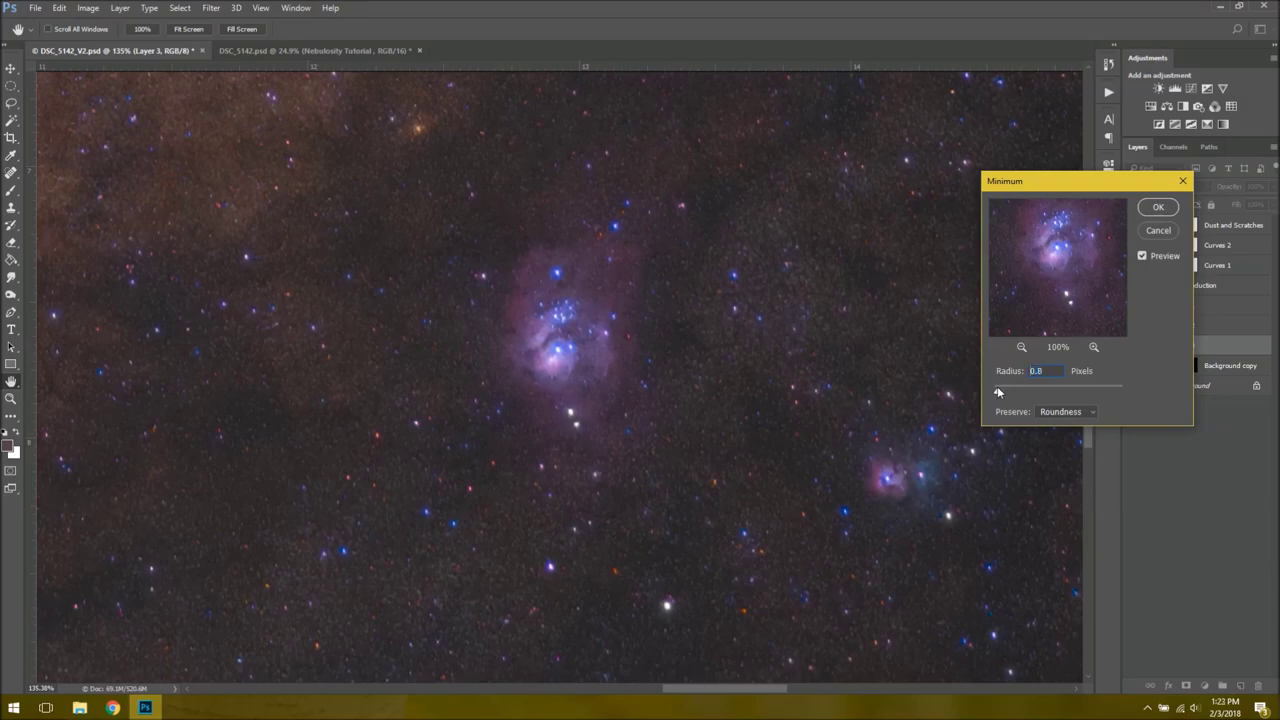
click(1158, 207)
Step: Apply the Minimum filter to Layer 3 at a 0.7-pixel radius and view the whole image
key(z)
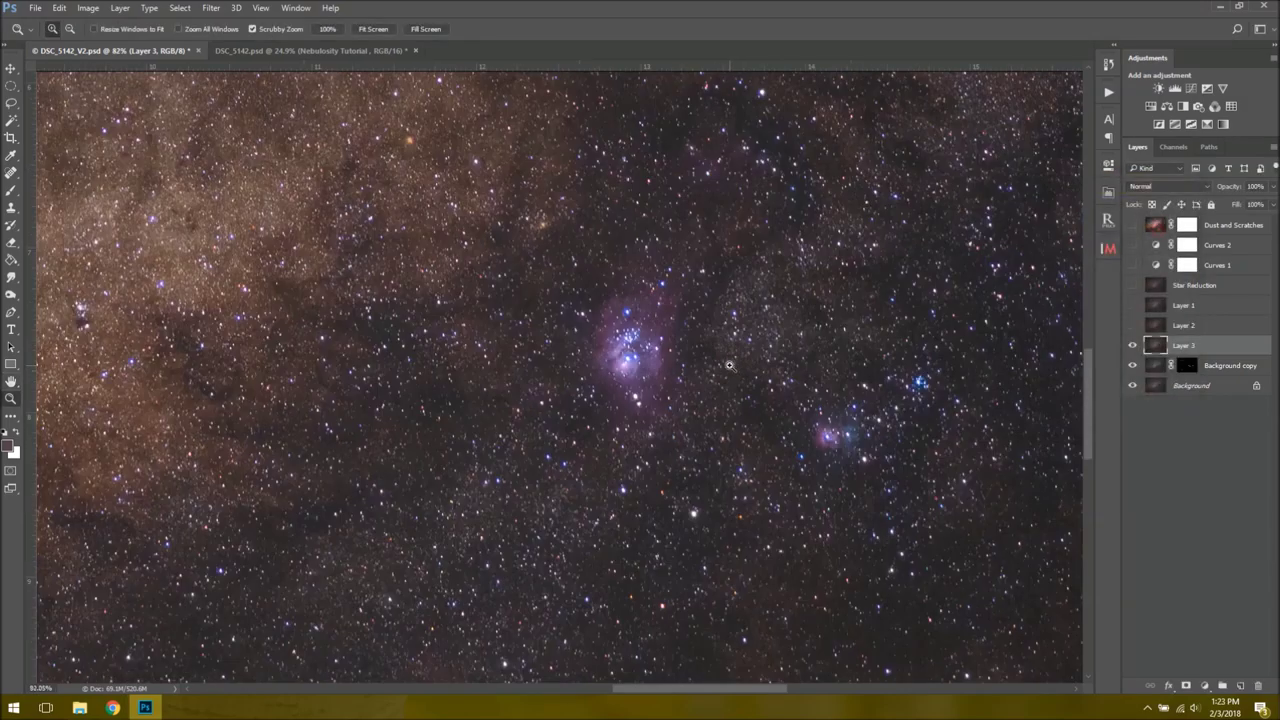
drag(640, 300, 470, 190)
click(211, 7)
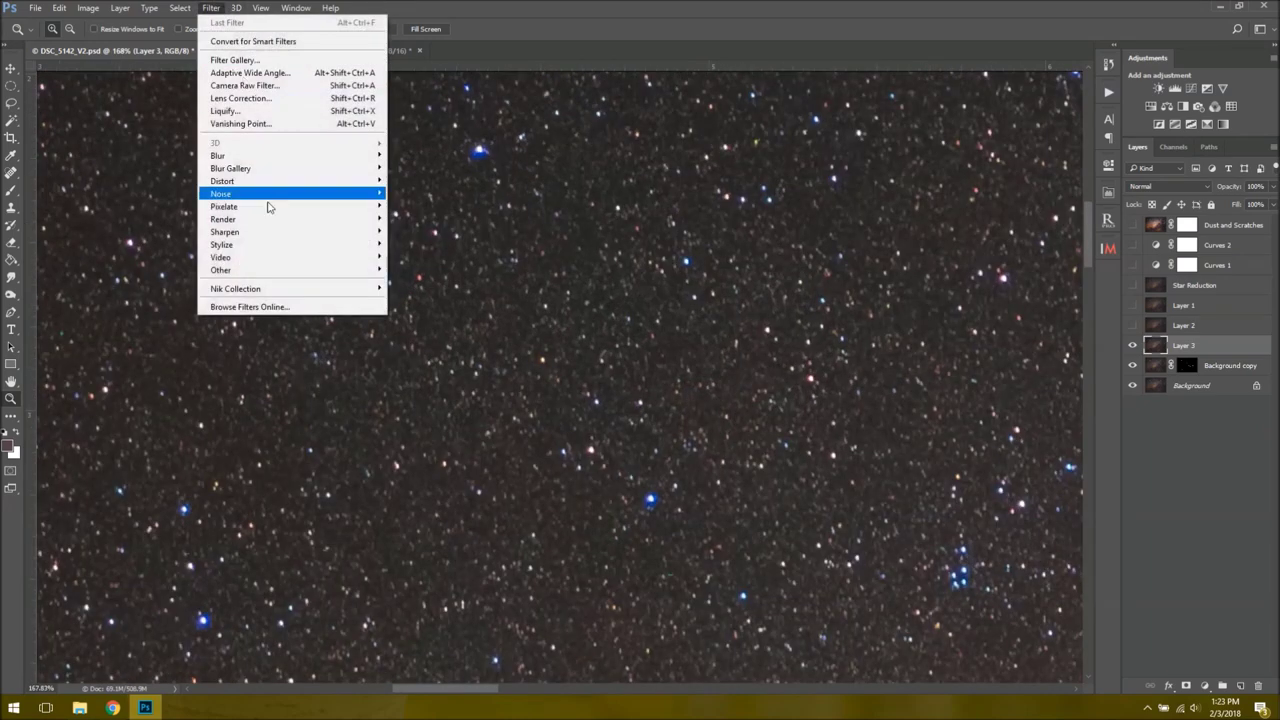
mouse_move(270, 272)
click(415, 322)
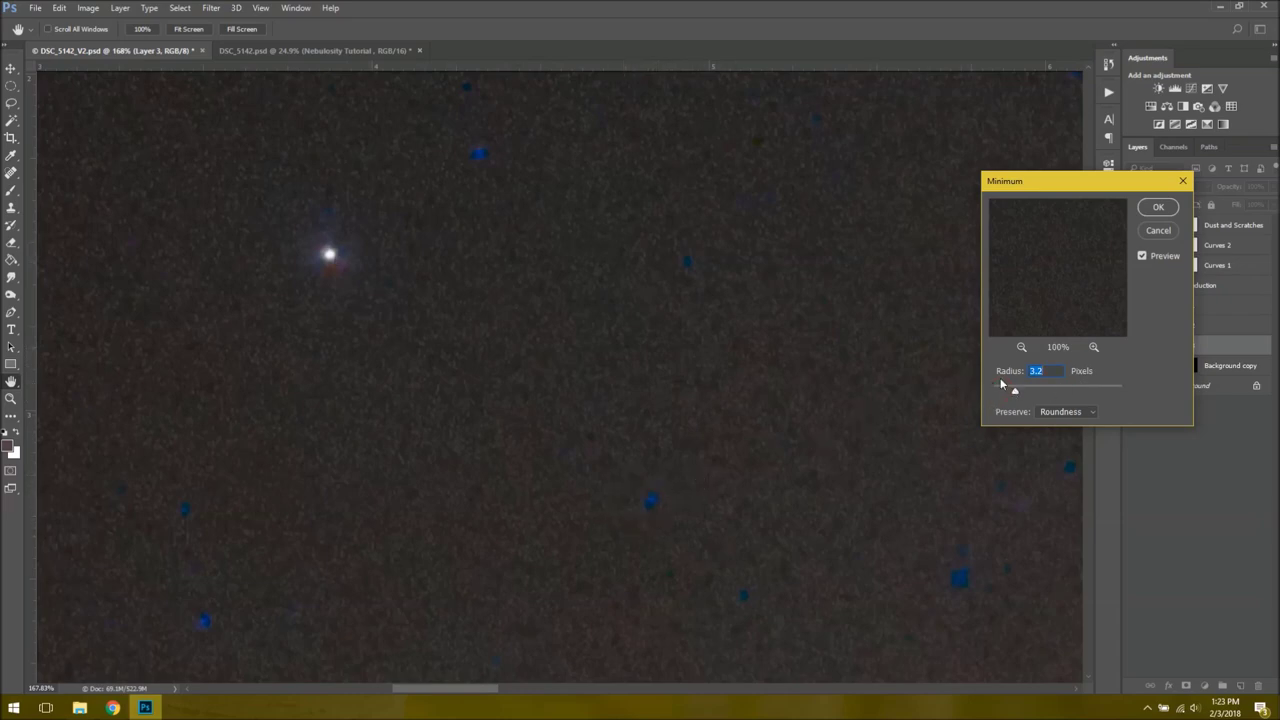
drag(1015, 395, 997, 393)
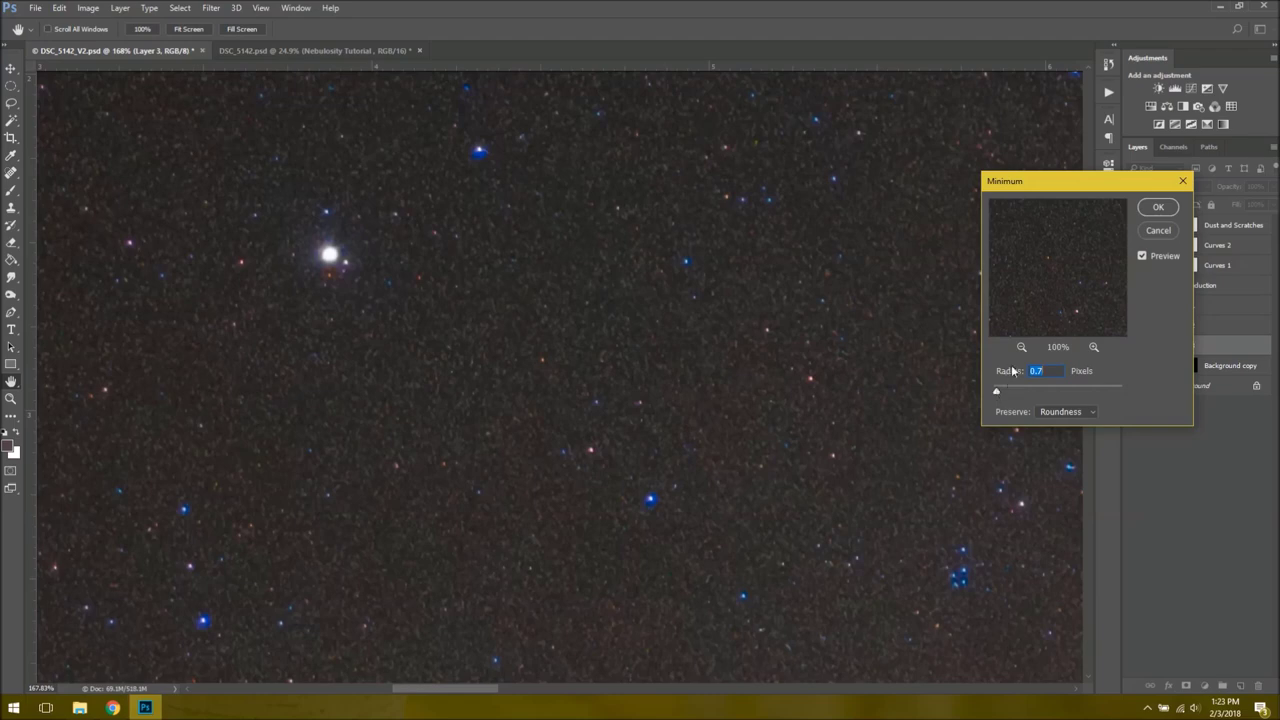
click(1158, 207)
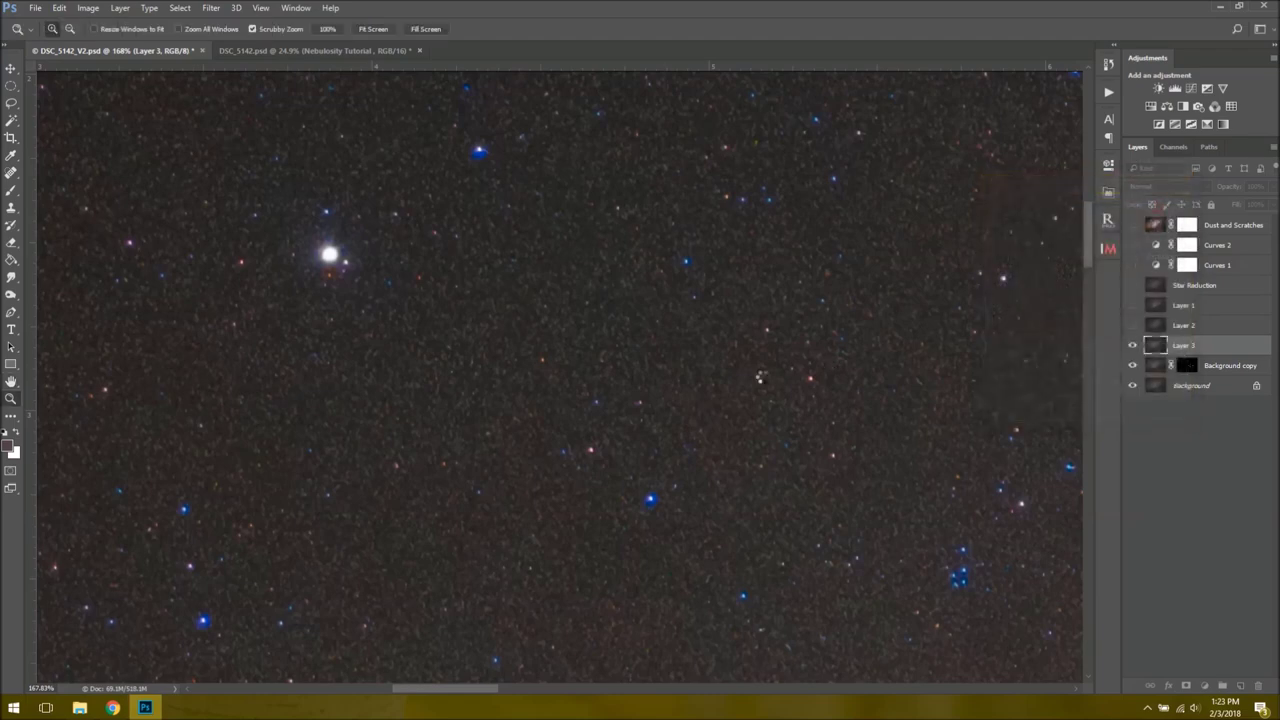
alt+click(760, 377)
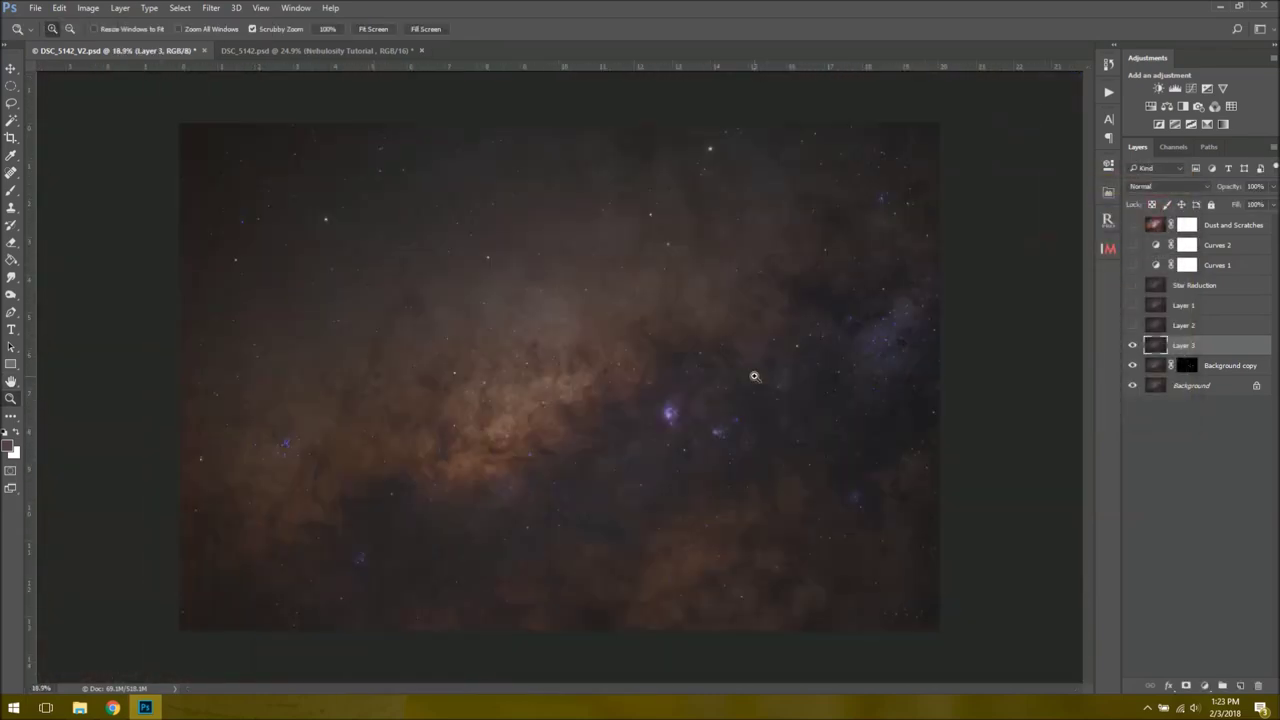
Step: Toggle Layer 3's visibility to compare the reduced stars against the original
scroll(755, 376, up, 1)
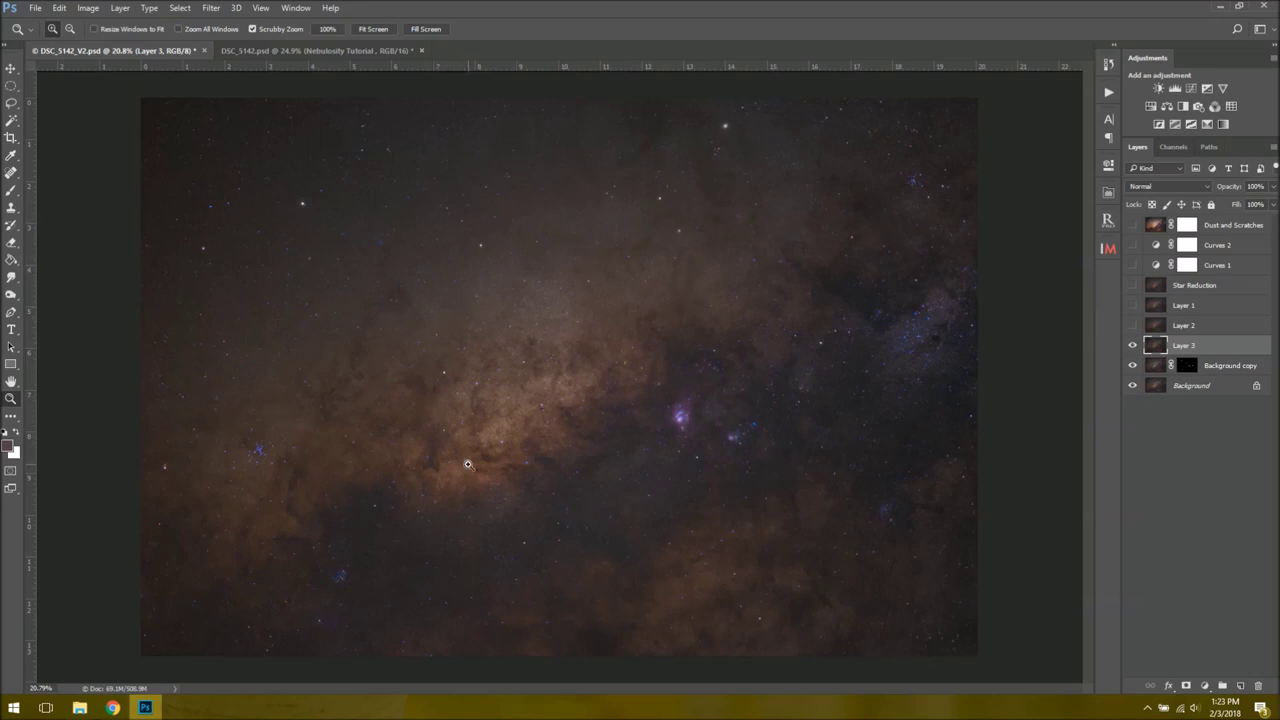
click(1133, 345)
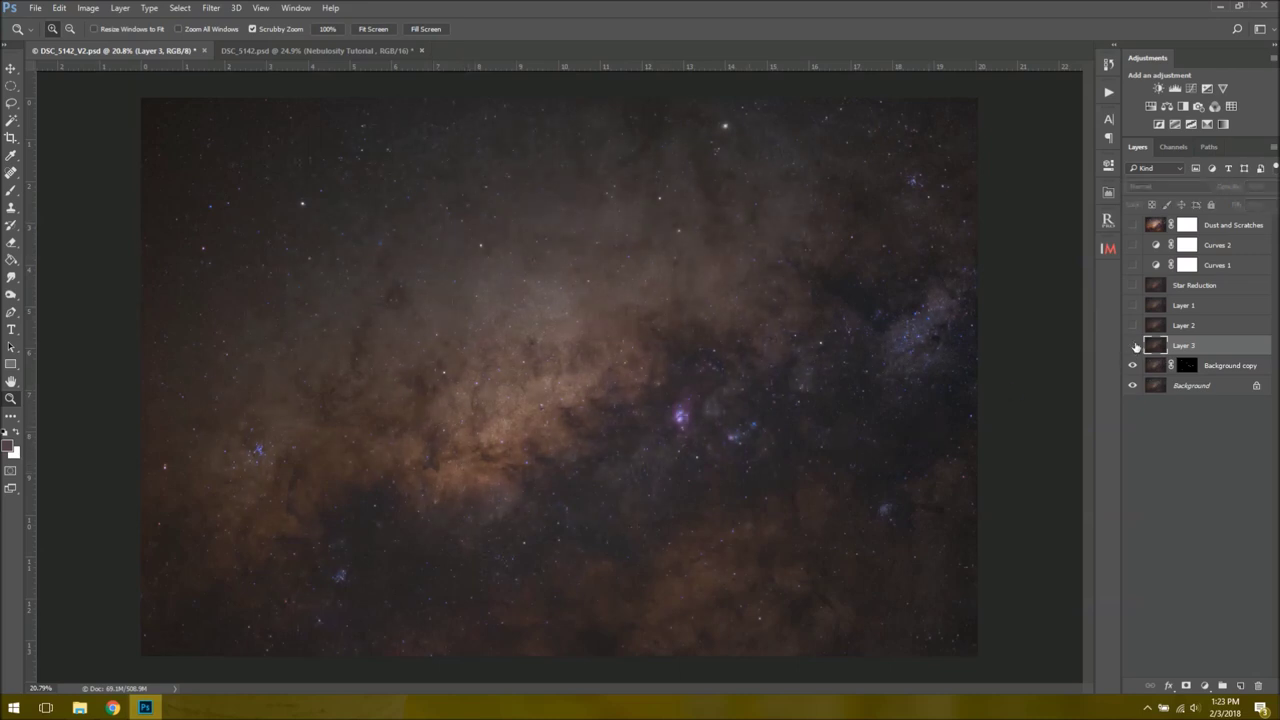
drag(625, 364, 684, 410)
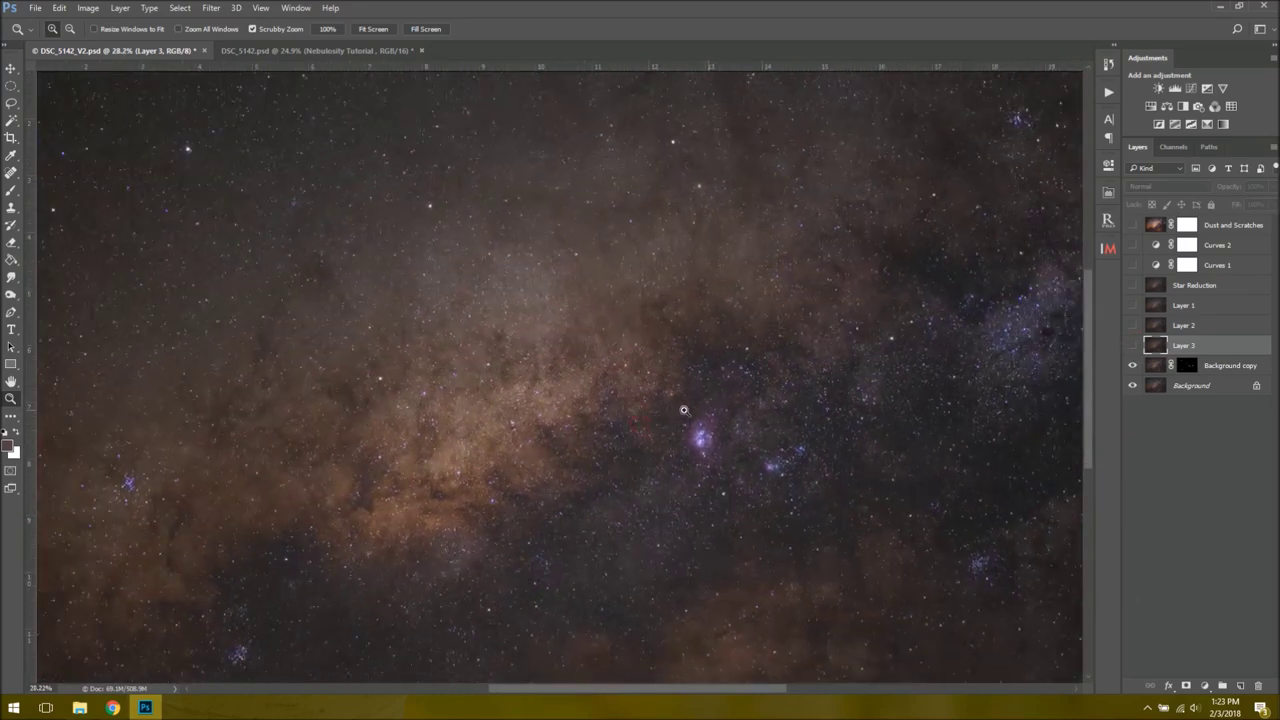
click(1133, 344)
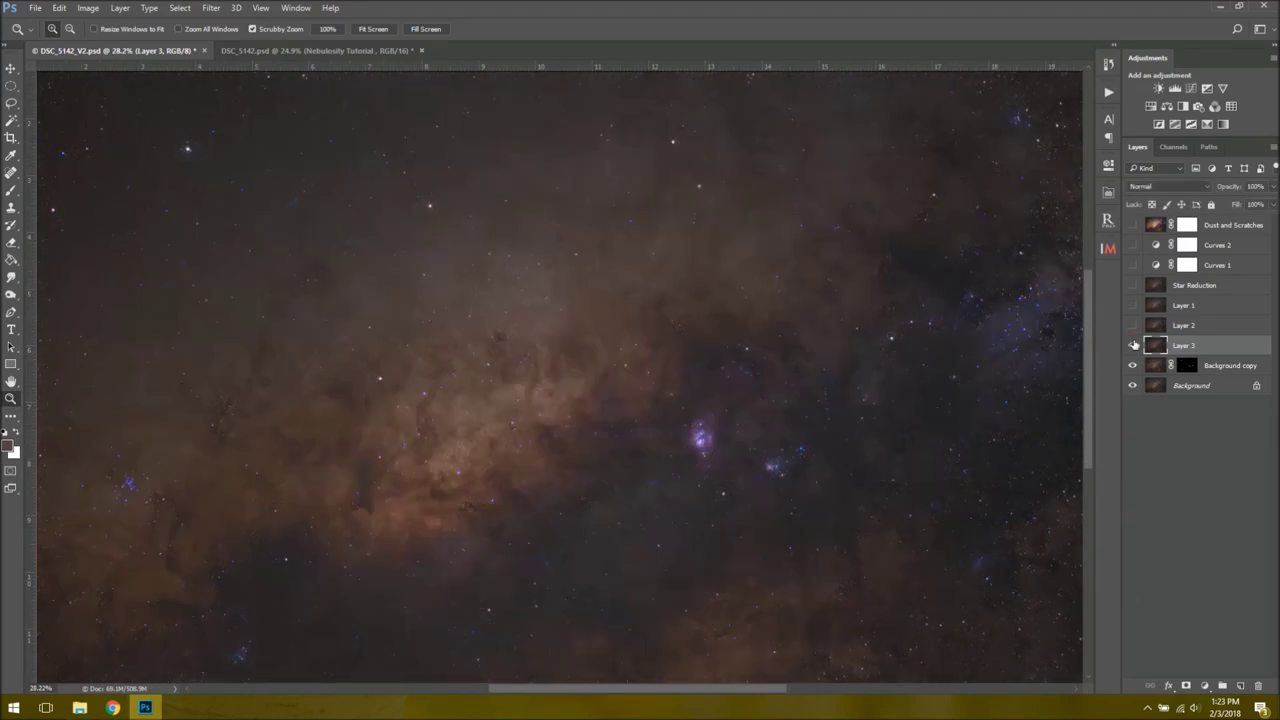
click(1133, 344)
click(1133, 344)
Step: Zoom in on the Lagoon nebula and add a Curves 3 adjustment layer
alt+click(837, 381)
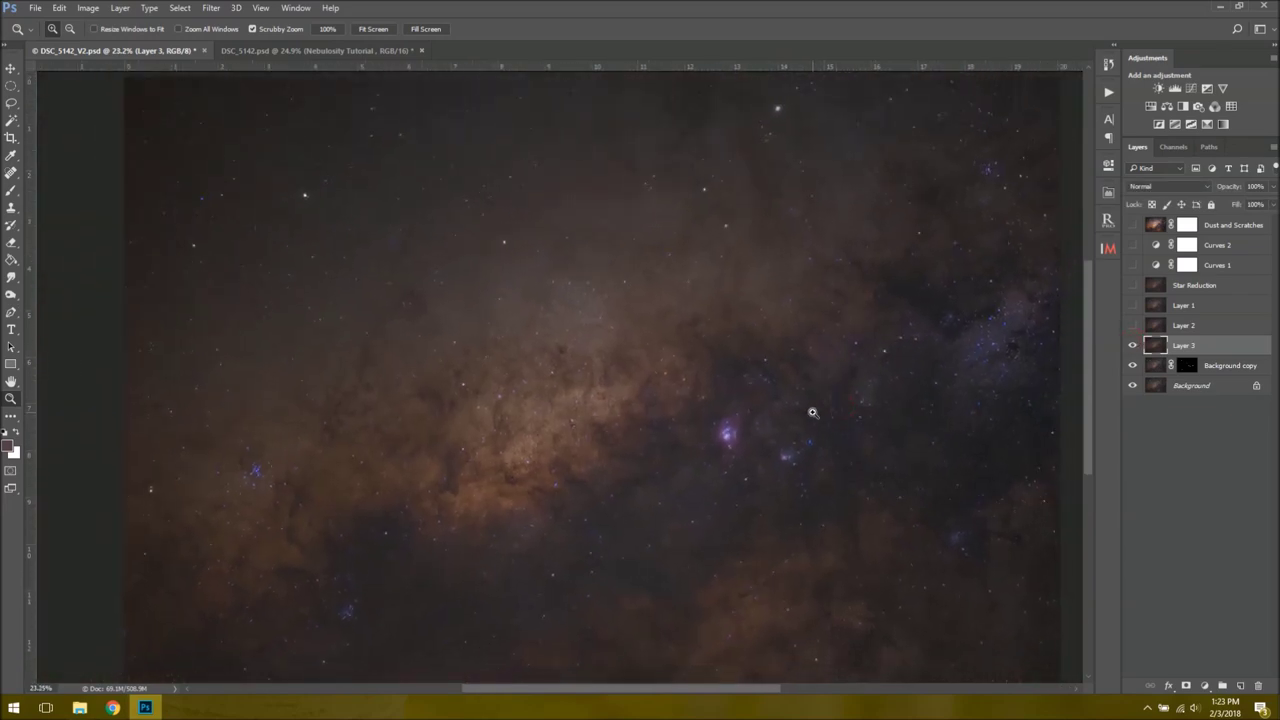
drag(797, 423, 848, 486)
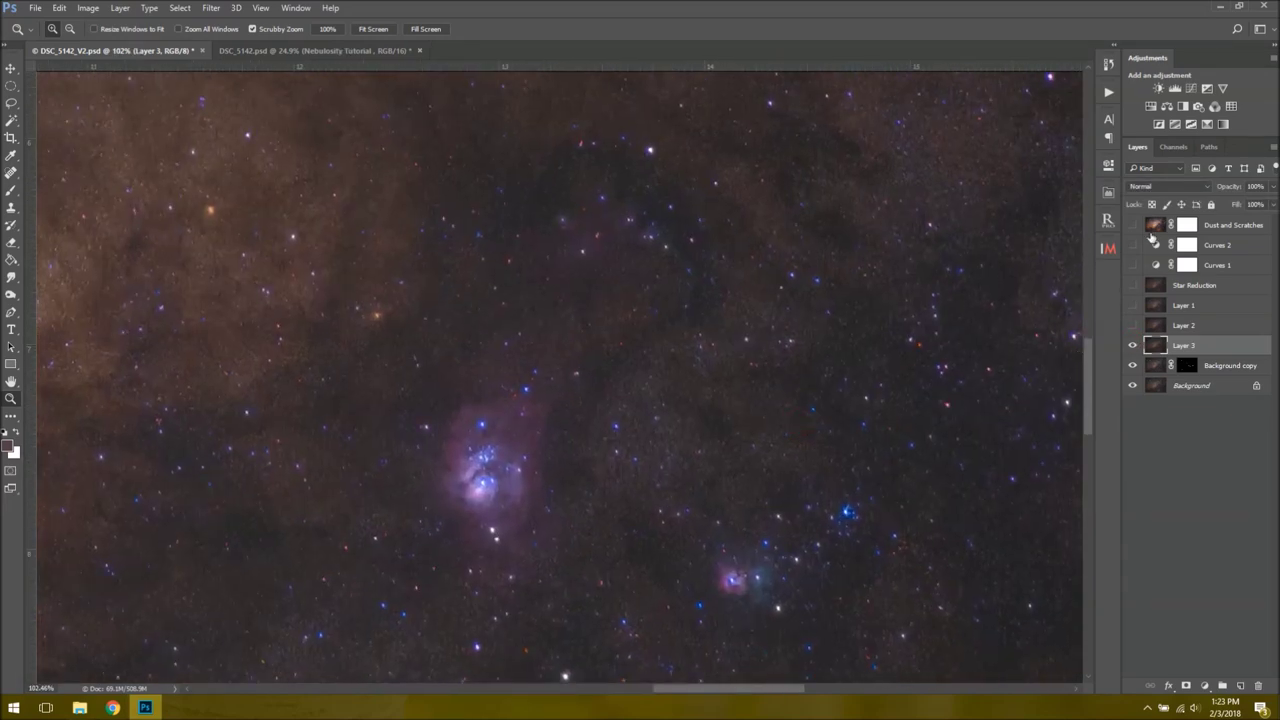
click(1191, 88)
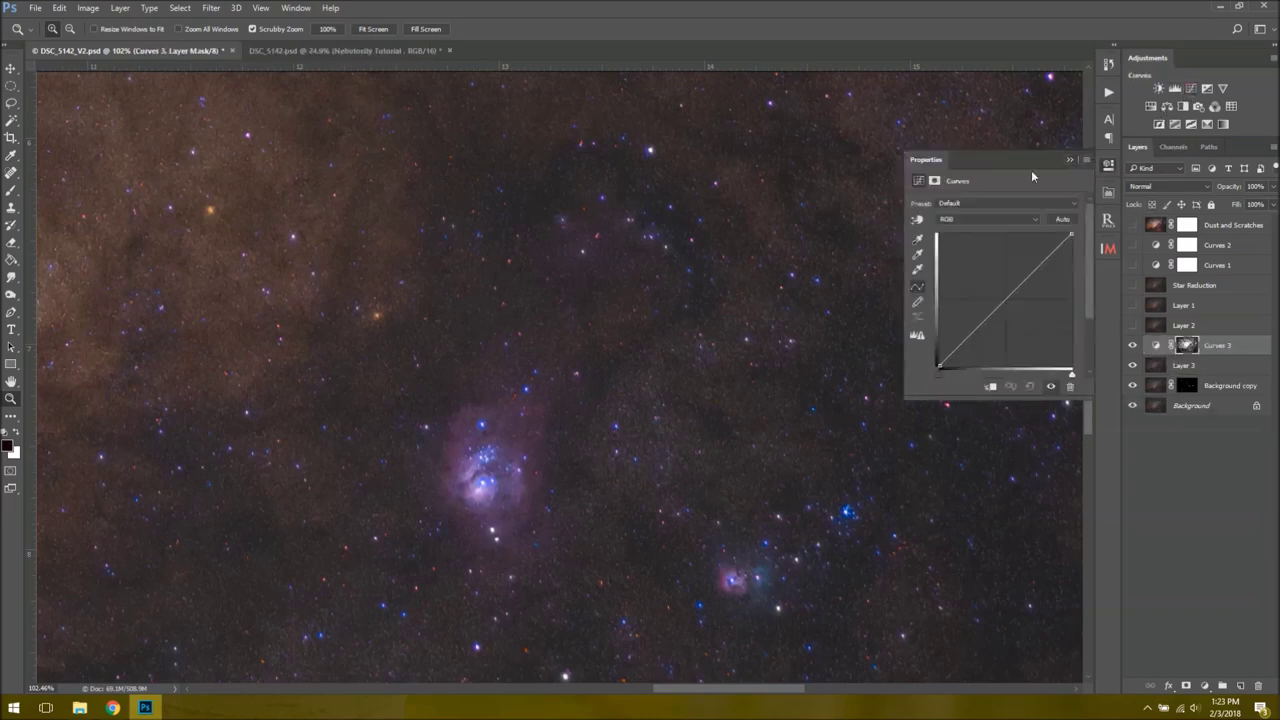
Step: Pick the targeted-adjustment hand and view the Curves 3 mask on its own
click(920, 222)
scroll(443, 355, down, 5)
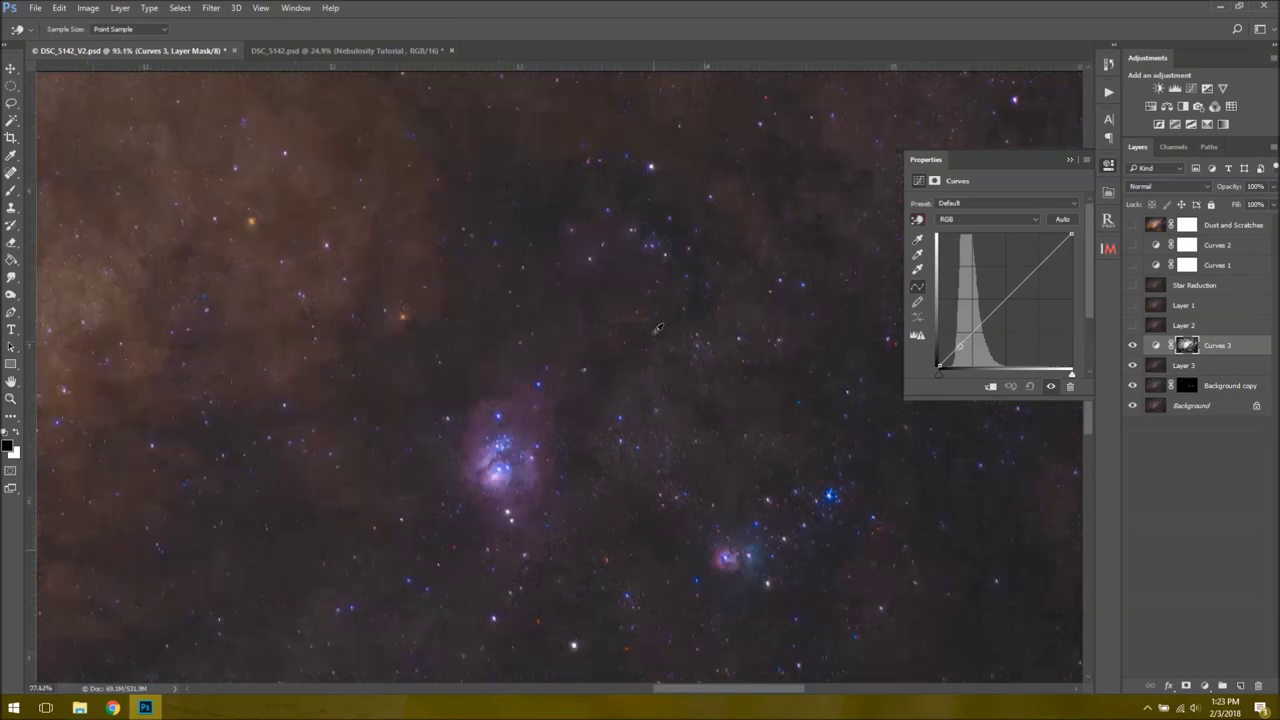
scroll(405, 321, up, 5)
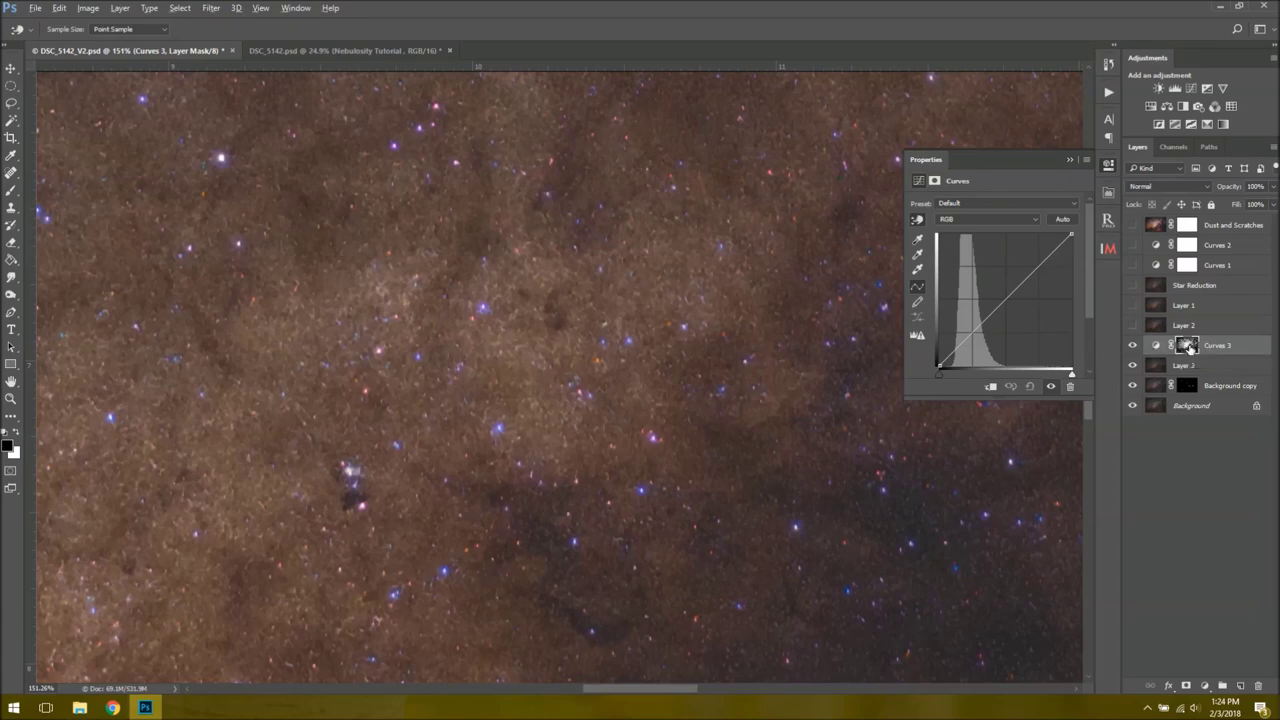
alt+click(1188, 346)
key(z)
drag(700, 390, 544, 390)
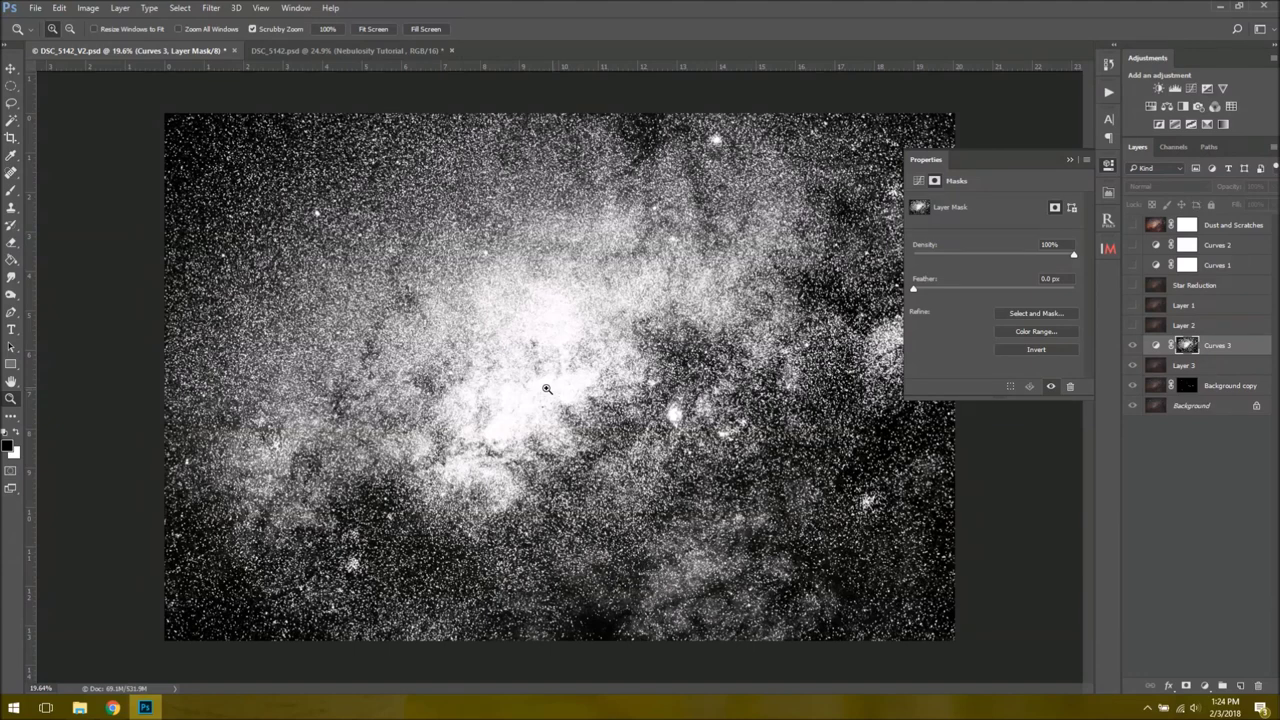
Step: Replace the Curves 3 mask with a fresh white reveal-all mask and show the curve
right_click(1188, 349)
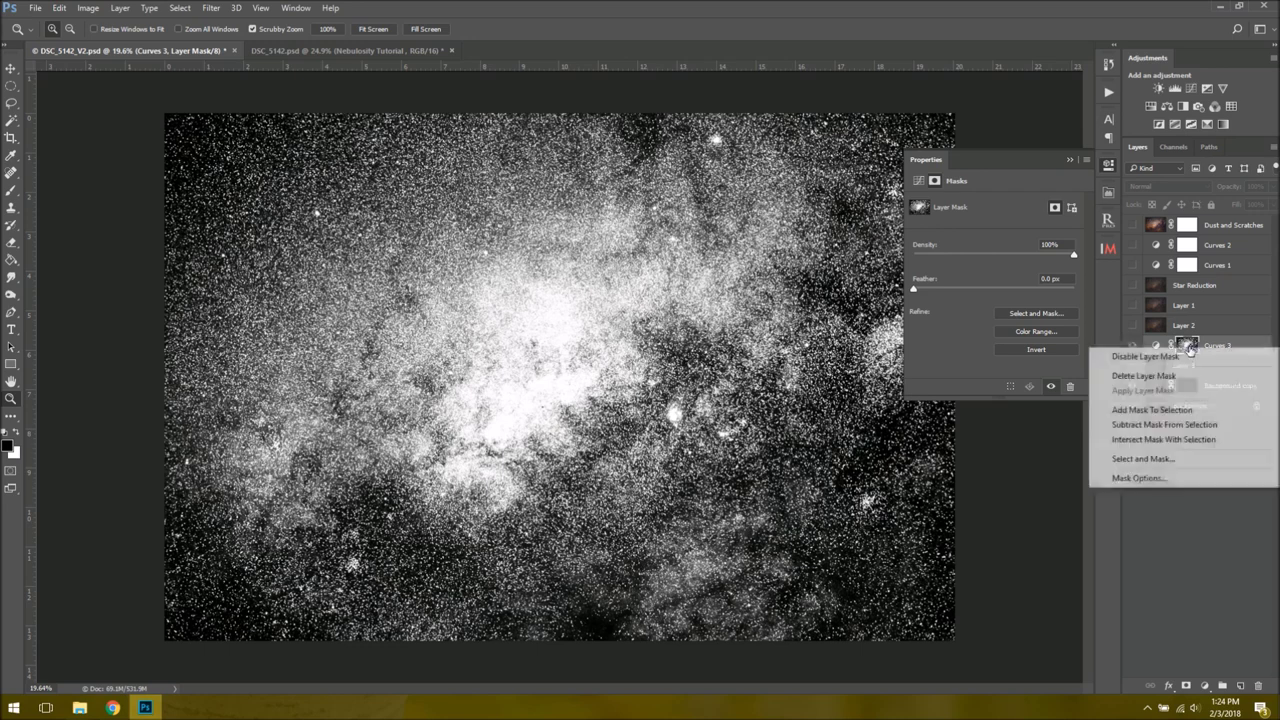
click(1196, 374)
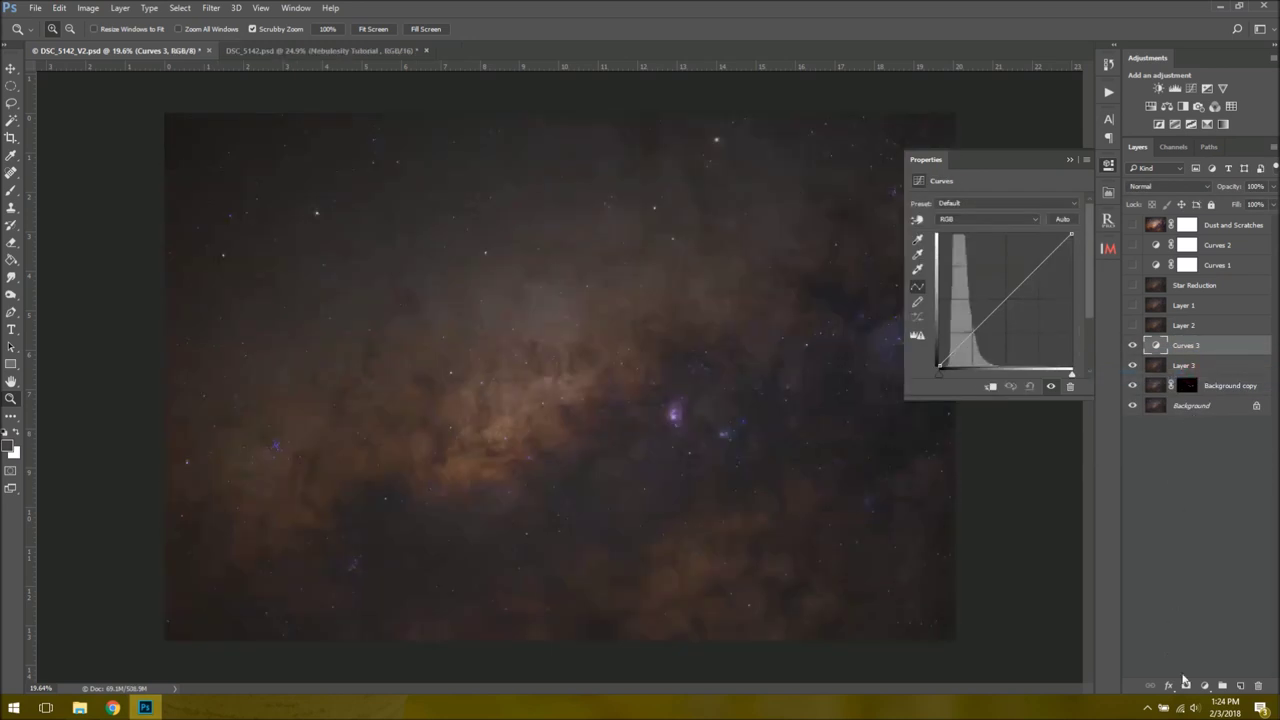
click(1185, 683)
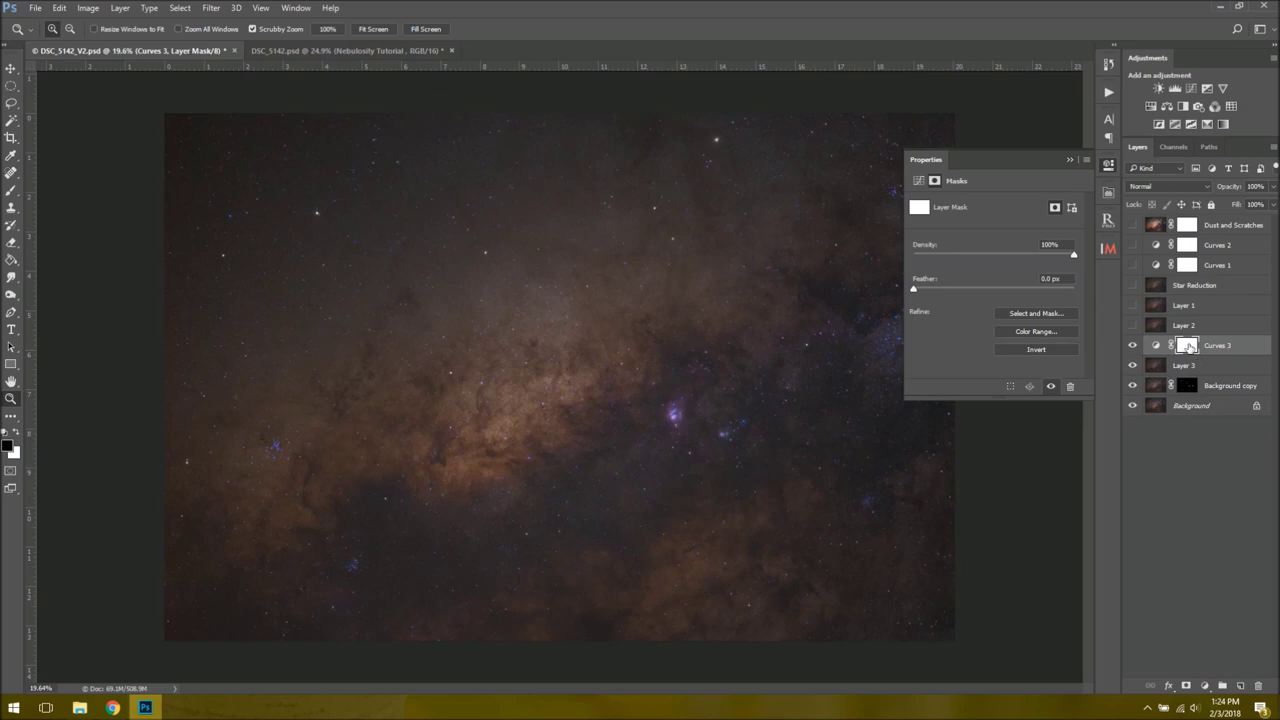
click(1155, 346)
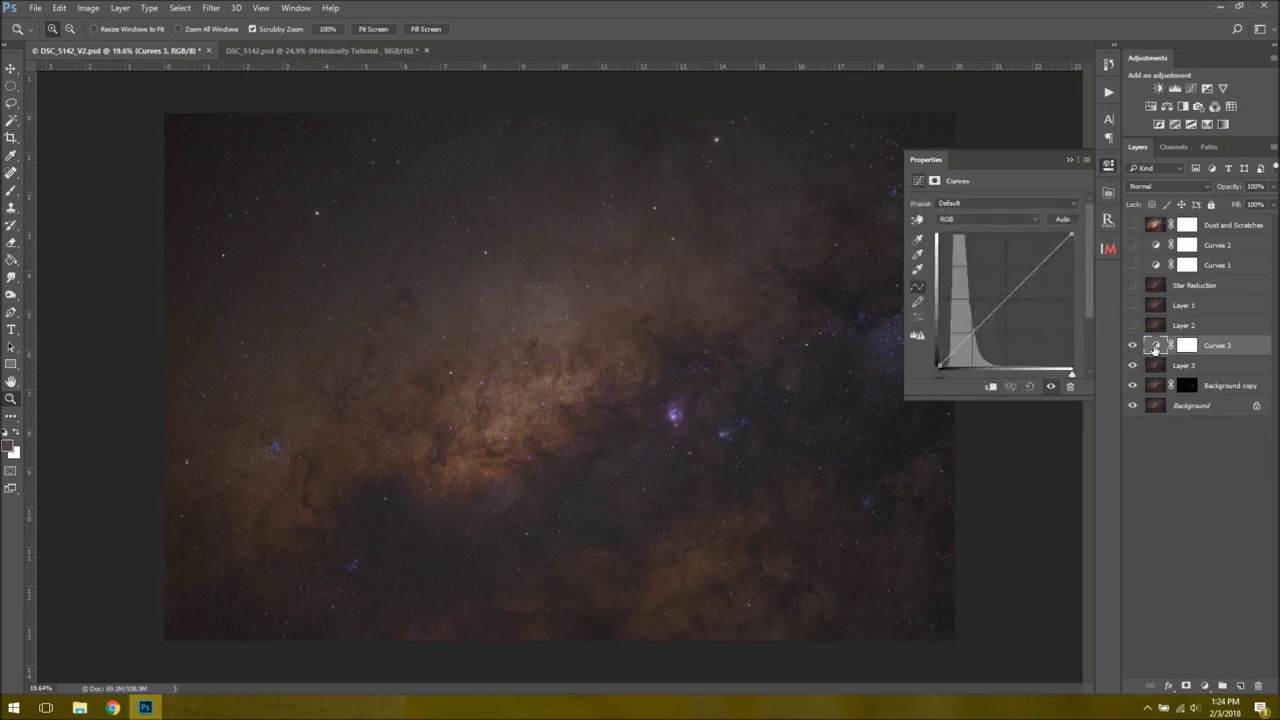
Step: Drag on the image to lift the nebulosity and keep the dark background deep
click(918, 221)
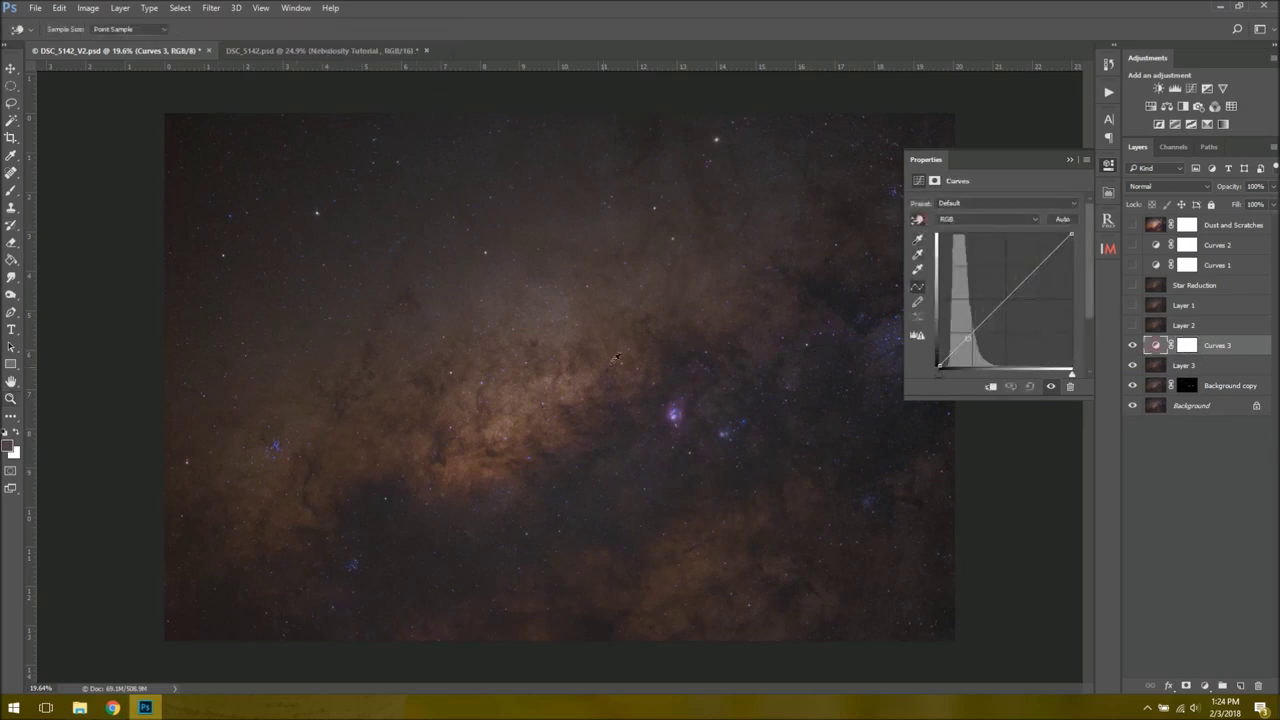
scroll(340, 524, up, 6)
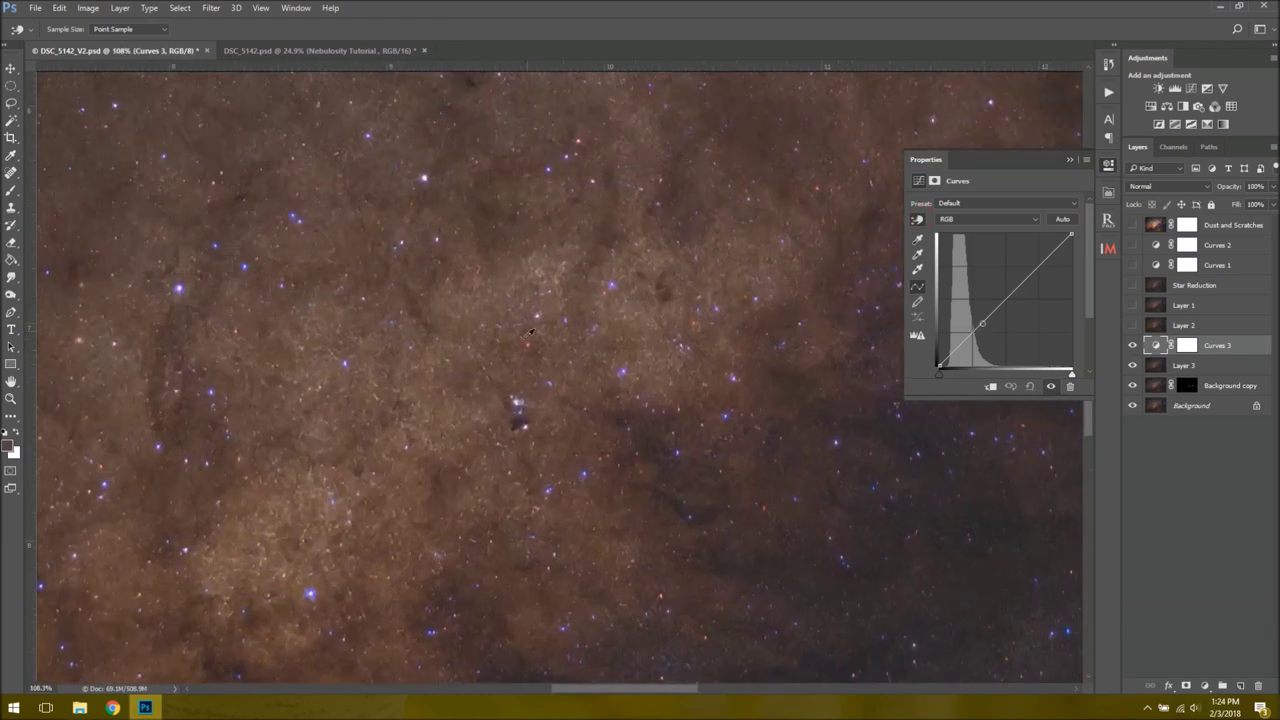
drag(549, 273, 545, 249)
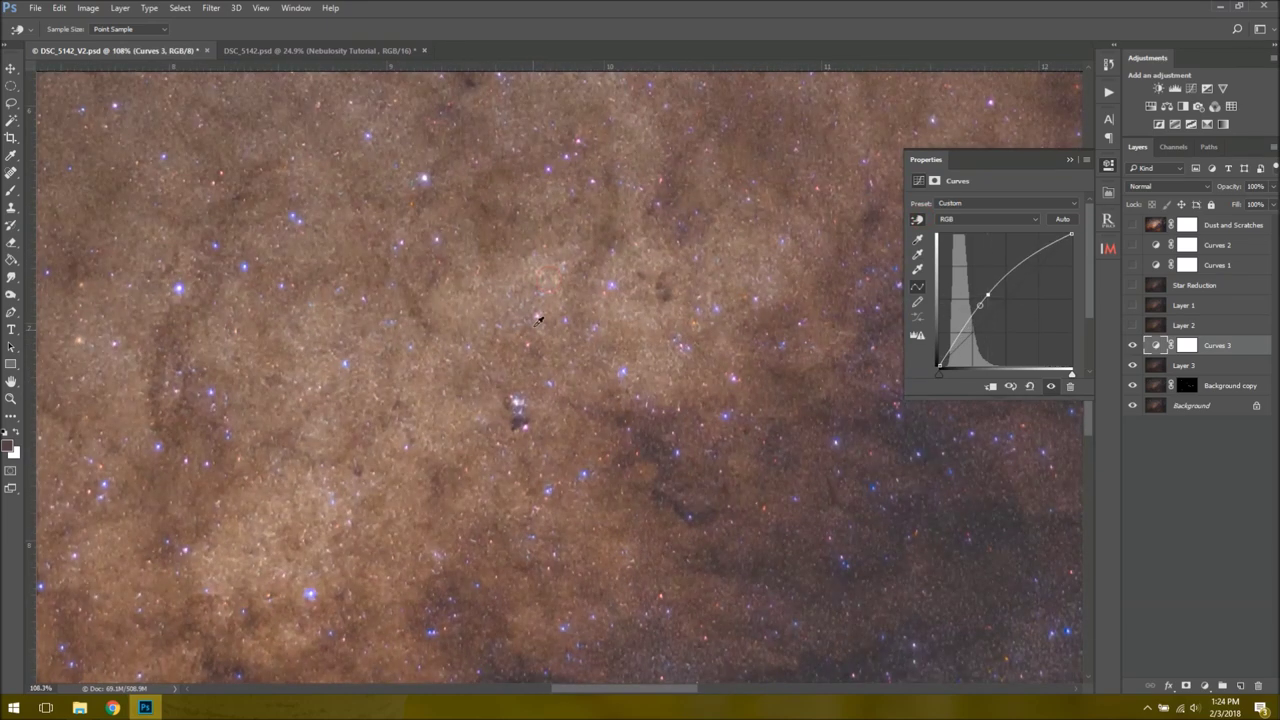
scroll(545, 250, down, 8)
scroll(645, 582, up, 10)
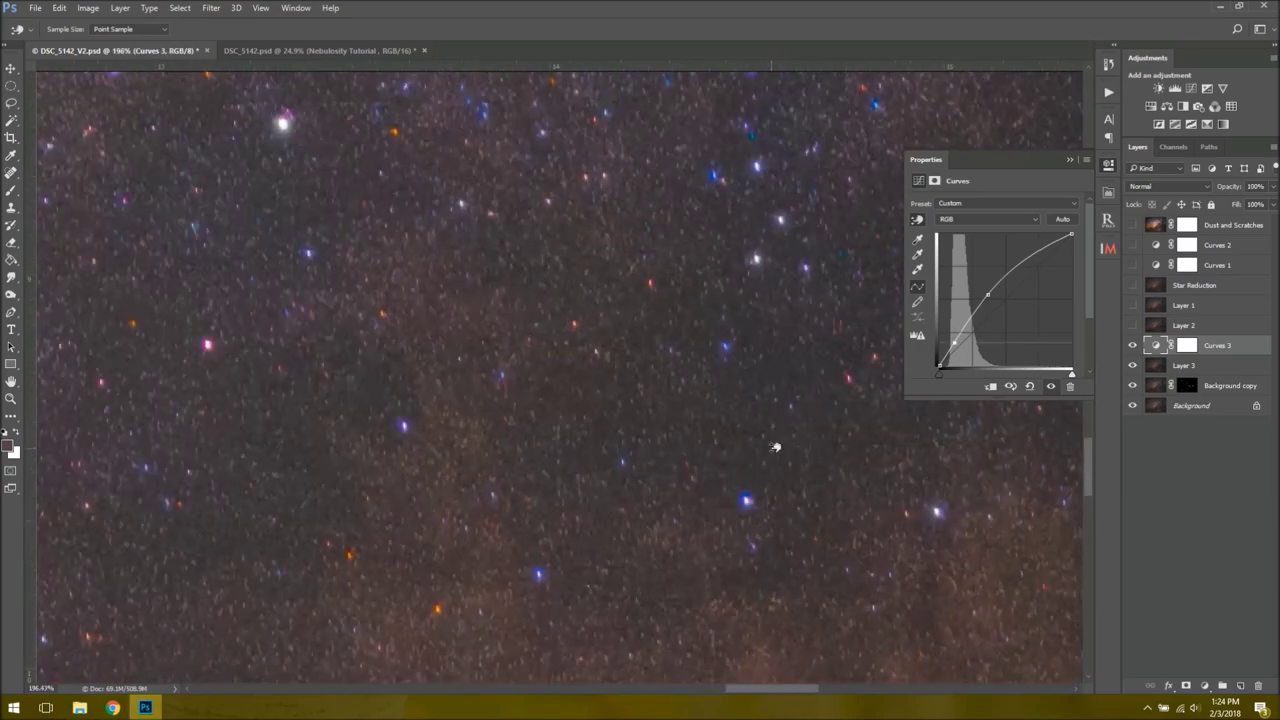
drag(774, 449, 775, 457)
scroll(590, 374, down, 10)
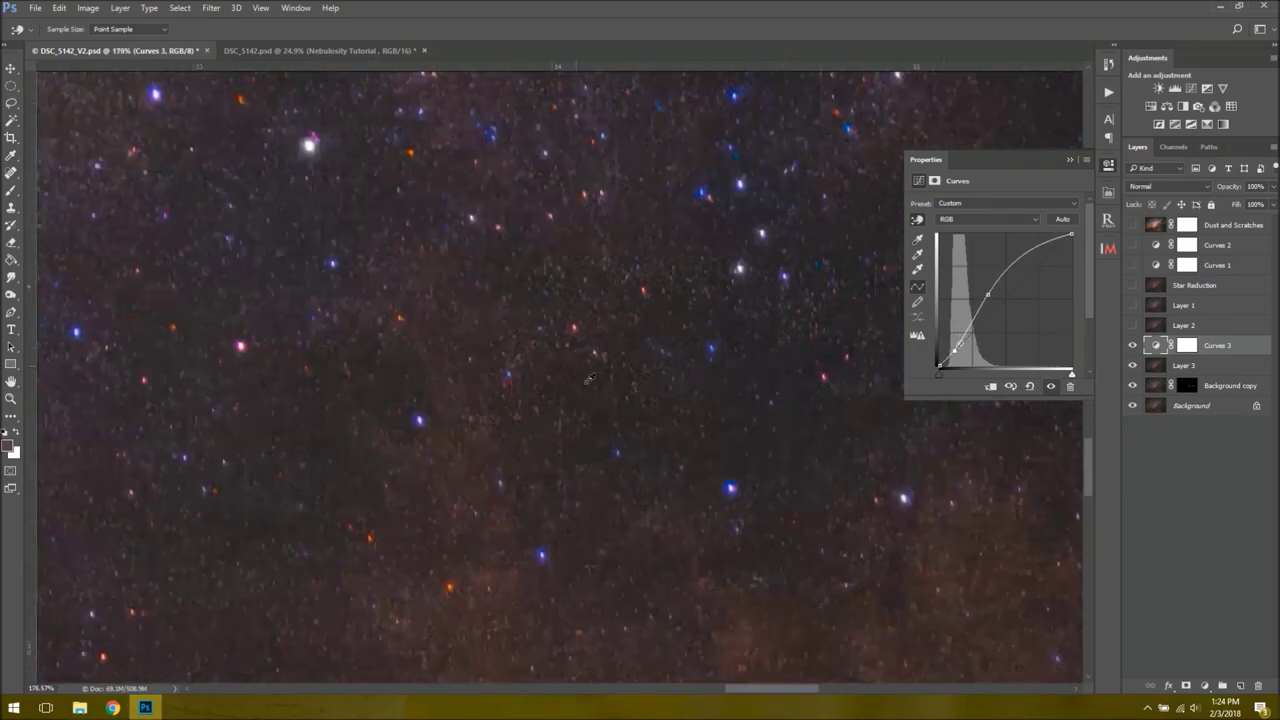
scroll(590, 374, up, 1)
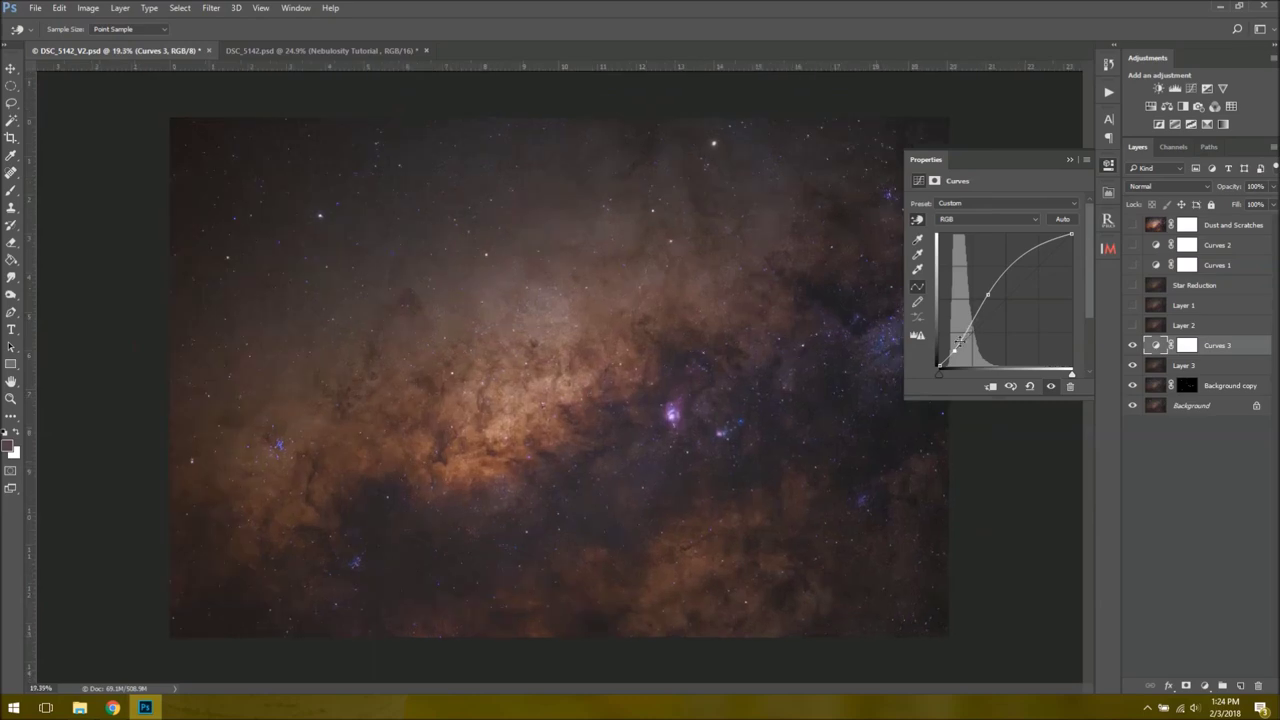
drag(967, 320, 970, 322)
Step: Add two upper control points to refine the Curves 3 curve
click(1038, 256)
click(1010, 270)
click(1069, 160)
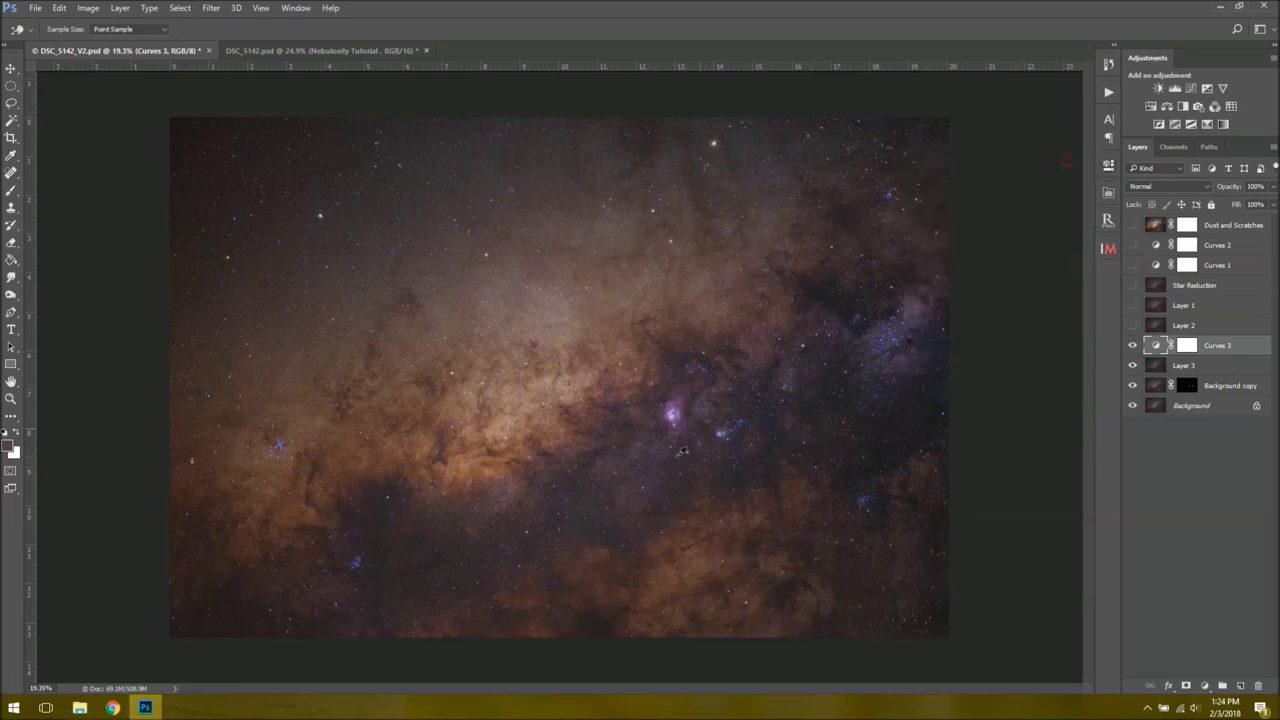
scroll(680, 445, up, 10)
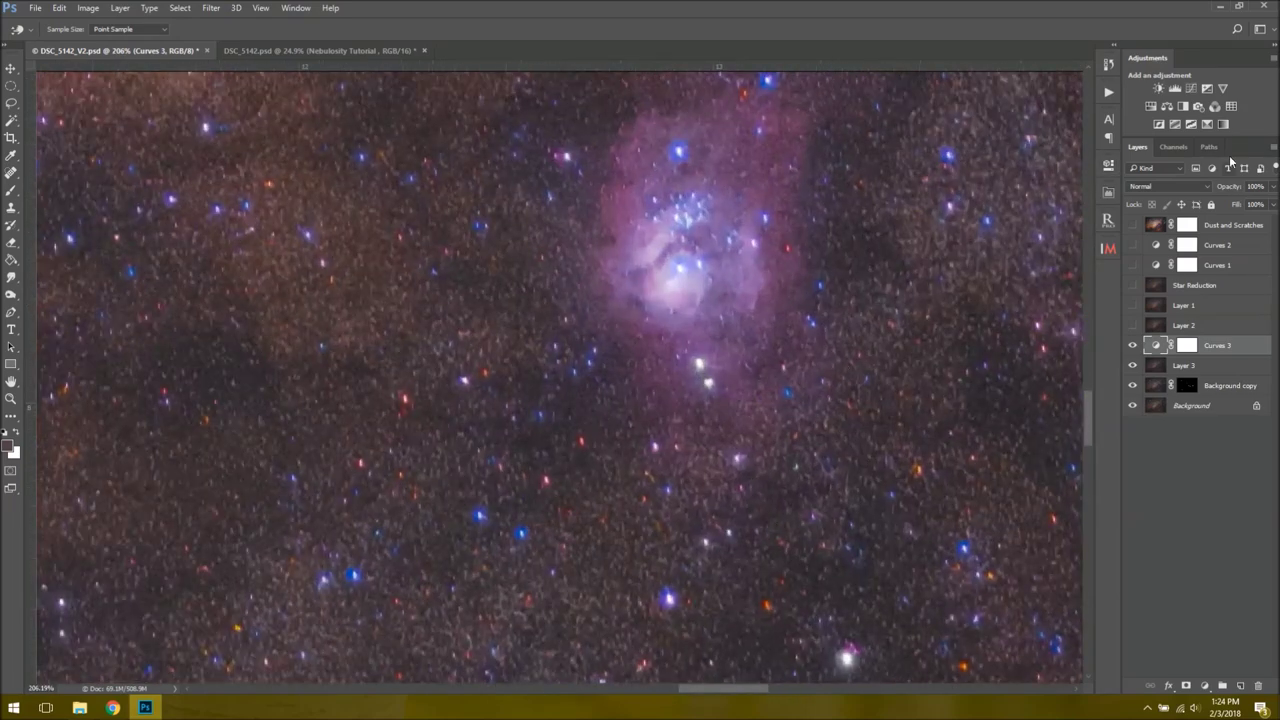
Step: Add a Curves 4 adjustment layer and bend it into an S-curve for extra contrast
click(1190, 90)
key(z)
scroll(662, 410, down, 3)
scroll(662, 410, down, 6)
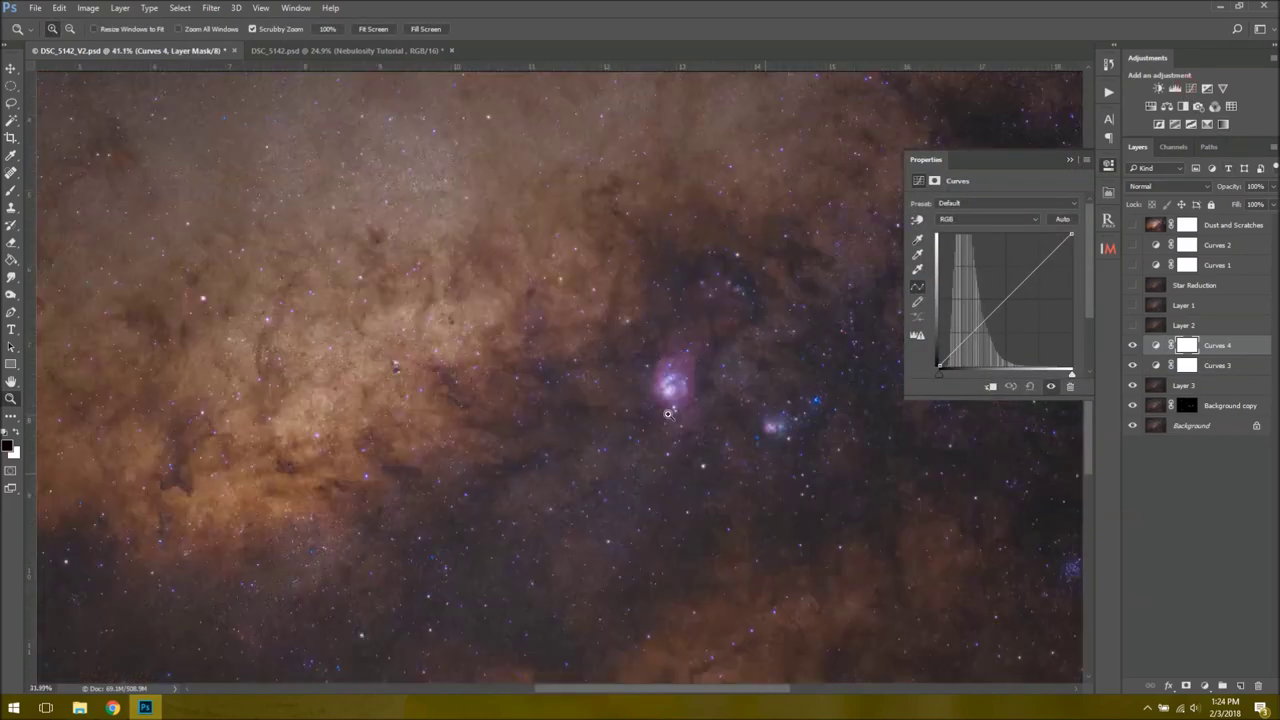
drag(1002, 305, 1001, 293)
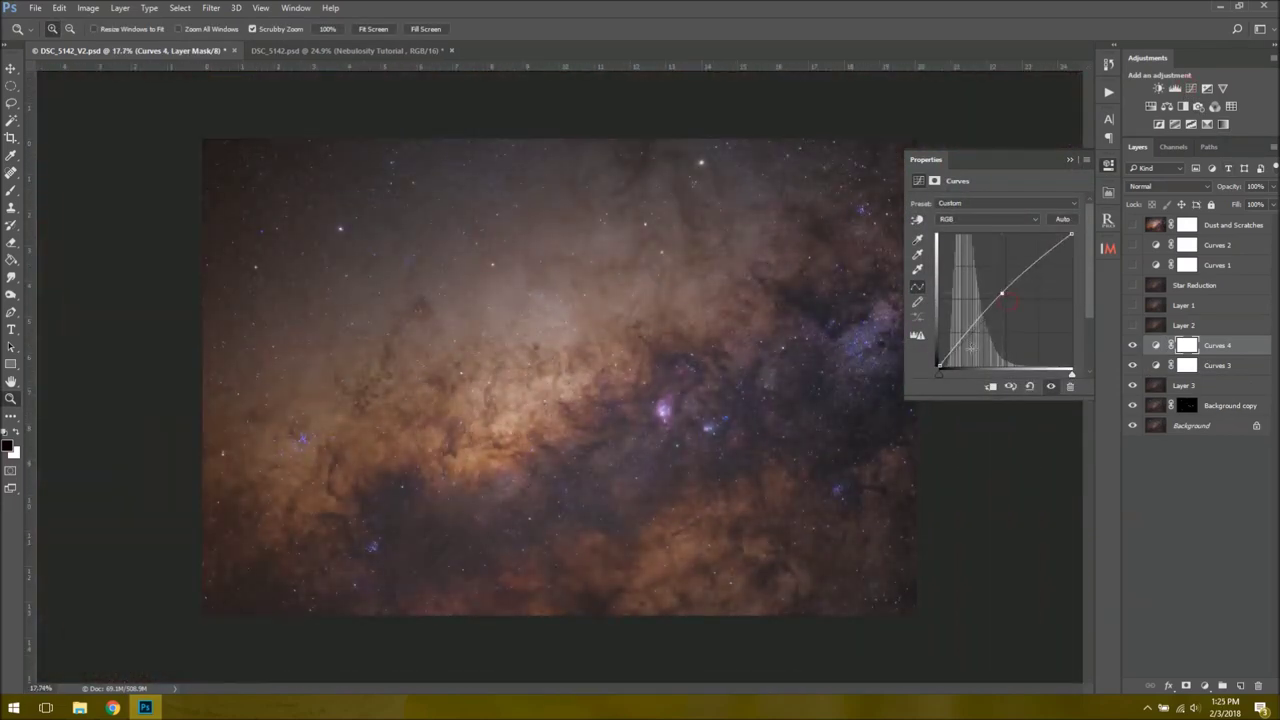
drag(957, 344, 955, 351)
click(1069, 159)
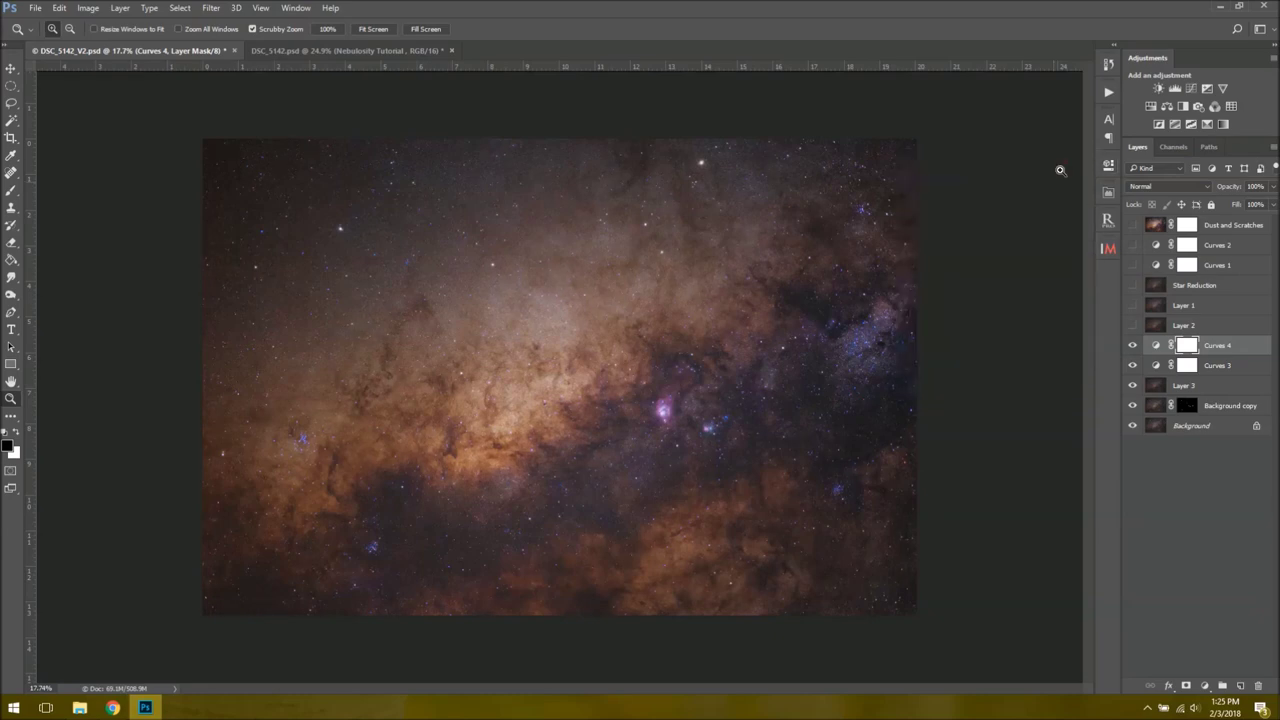
scroll(722, 505, up, 1)
Step: Toggle Layer 3 on and off to compare the star-reduced version around the Lagoon Nebula
click(1133, 386)
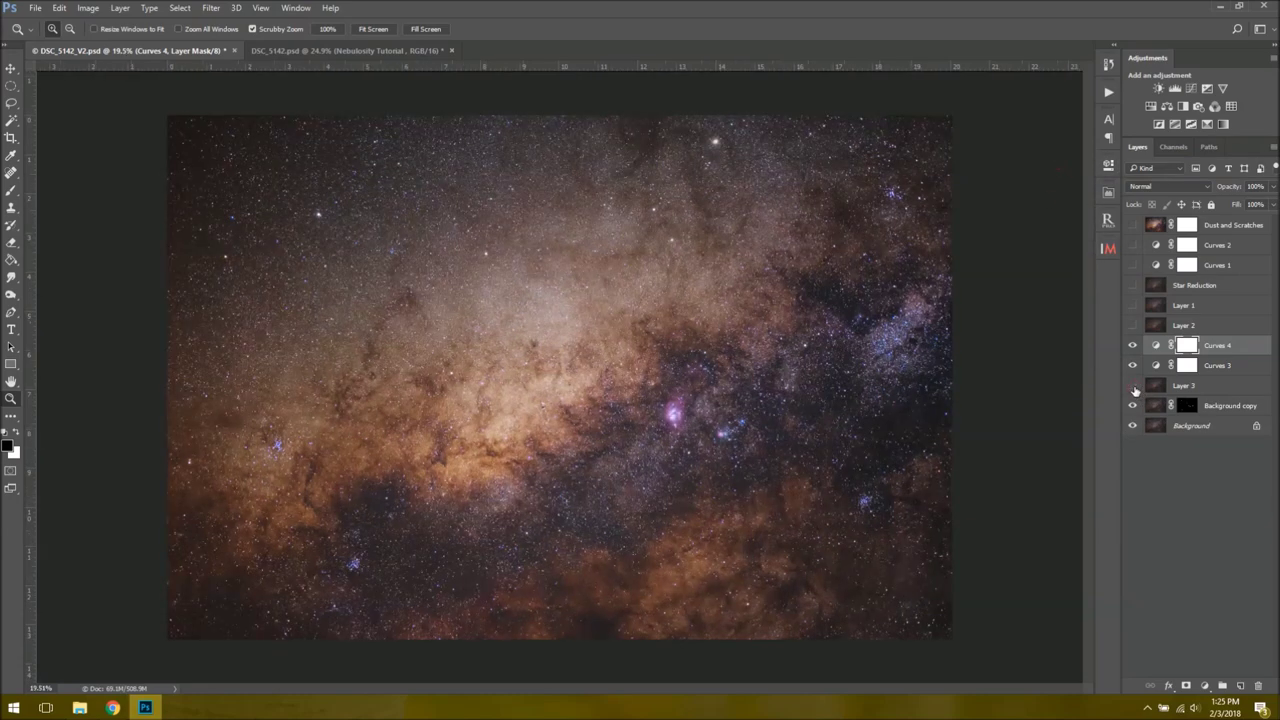
click(1133, 386)
click(1133, 386)
click(1133, 386)
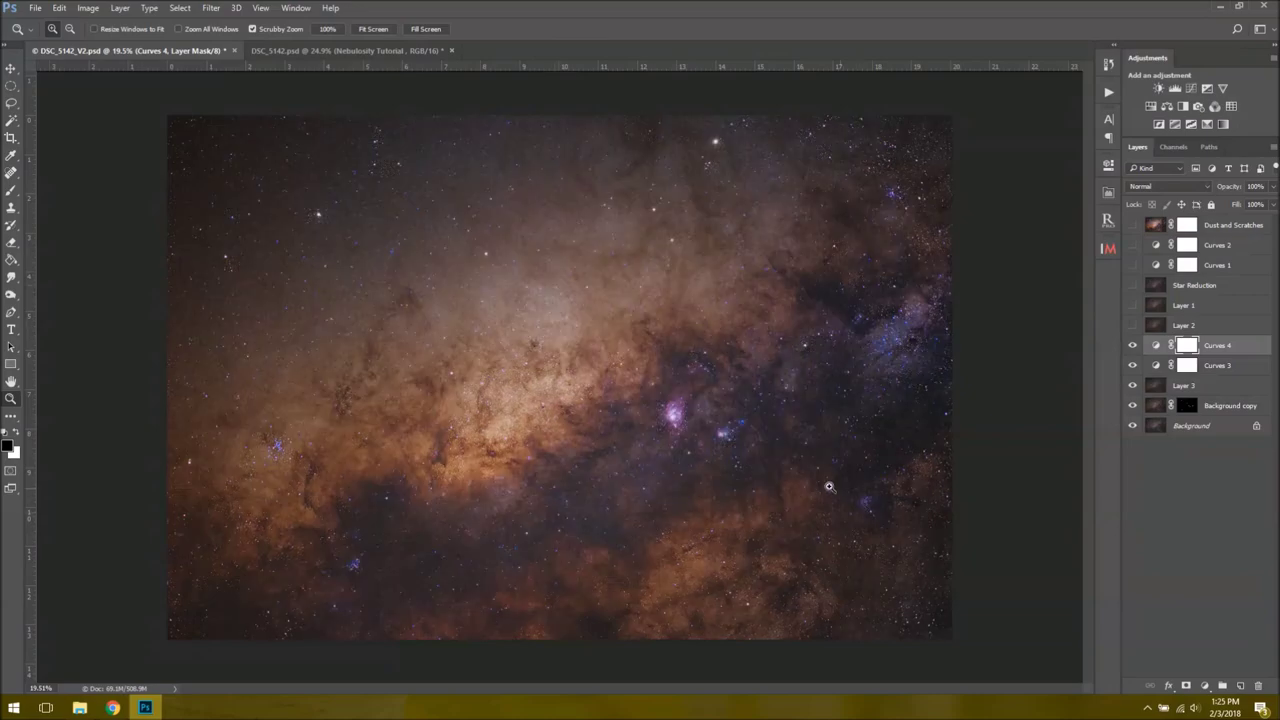
drag(496, 410, 470, 468)
drag(700, 470, 860, 480)
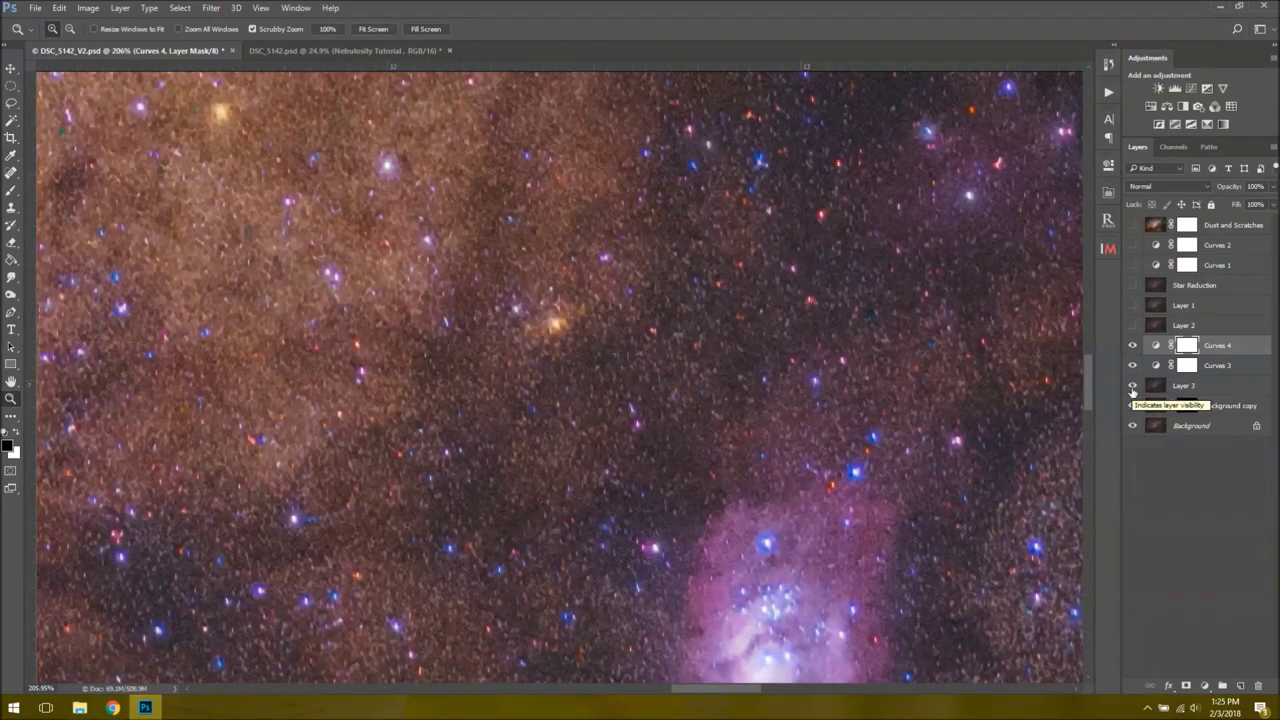
click(1133, 388)
click(1133, 388)
click(1133, 388)
click(1133, 388)
Step: Lower Layer 3's opacity to 82%
click(1205, 387)
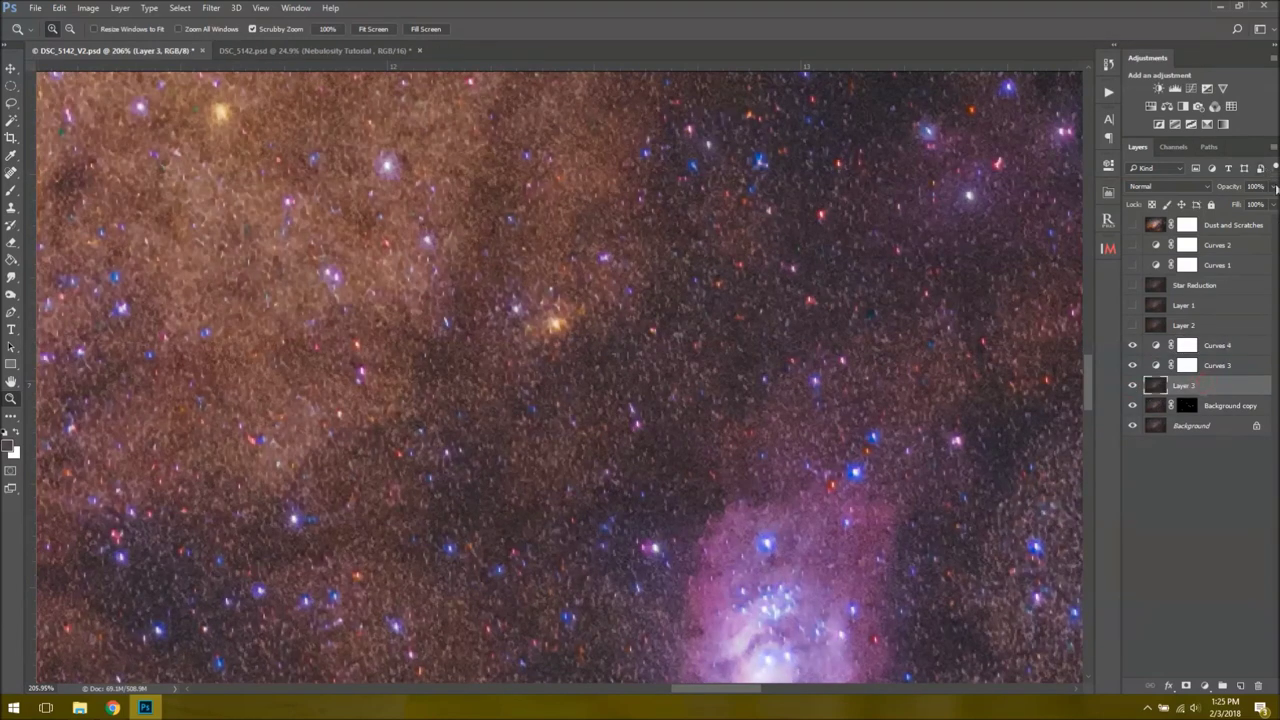
click(1275, 188)
mouse_move(1262, 207)
mouse_down()
mouse_move(1207, 205)
mouse_move(1274, 205)
mouse_move(1263, 206)
mouse_up()
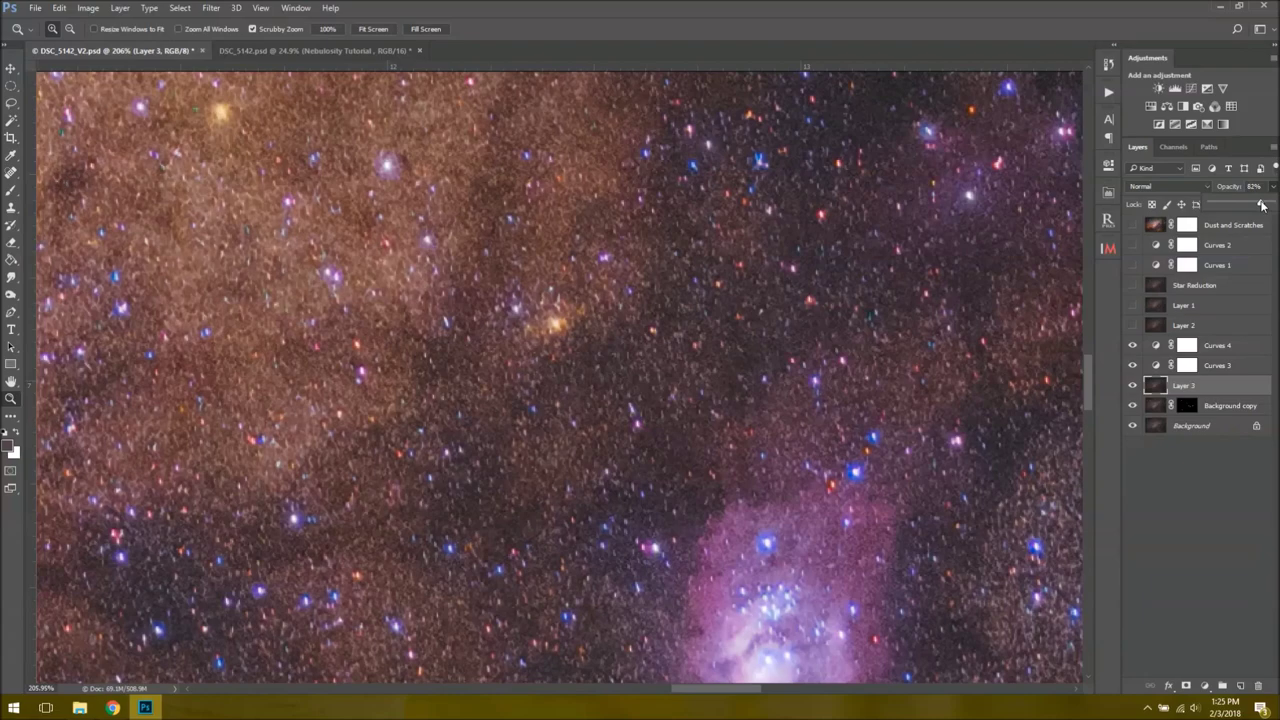
drag(900, 440, 1000, 413)
Step: Open DSC_5142_nebulosity.jpg from the jpeg folder in Photos and zoom around it
click(1130, 386)
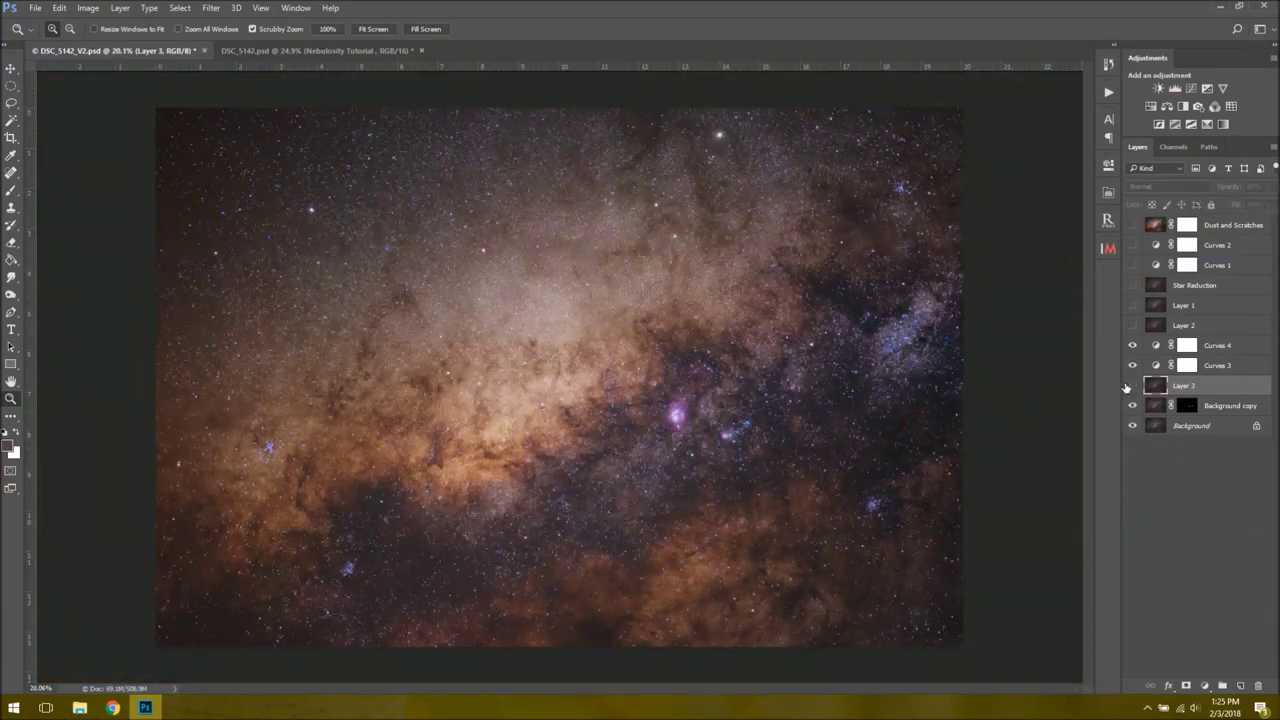
click(1131, 386)
mouse_move(82, 700)
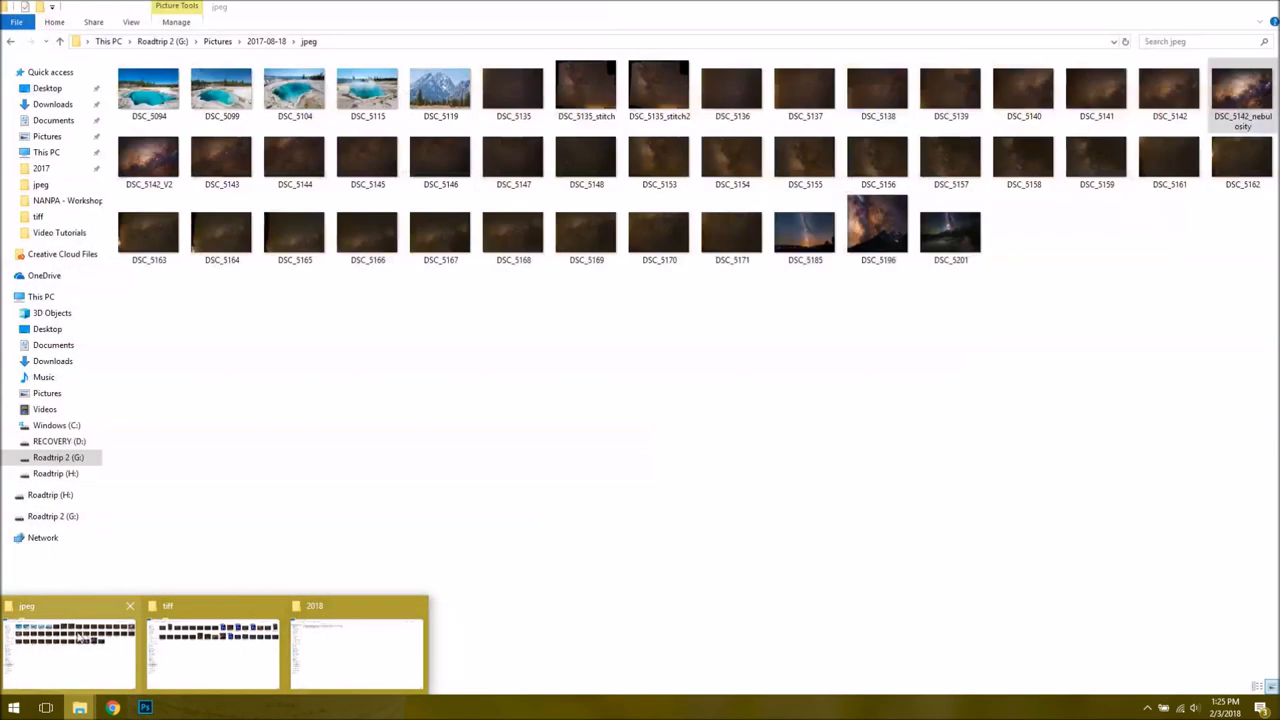
click(74, 638)
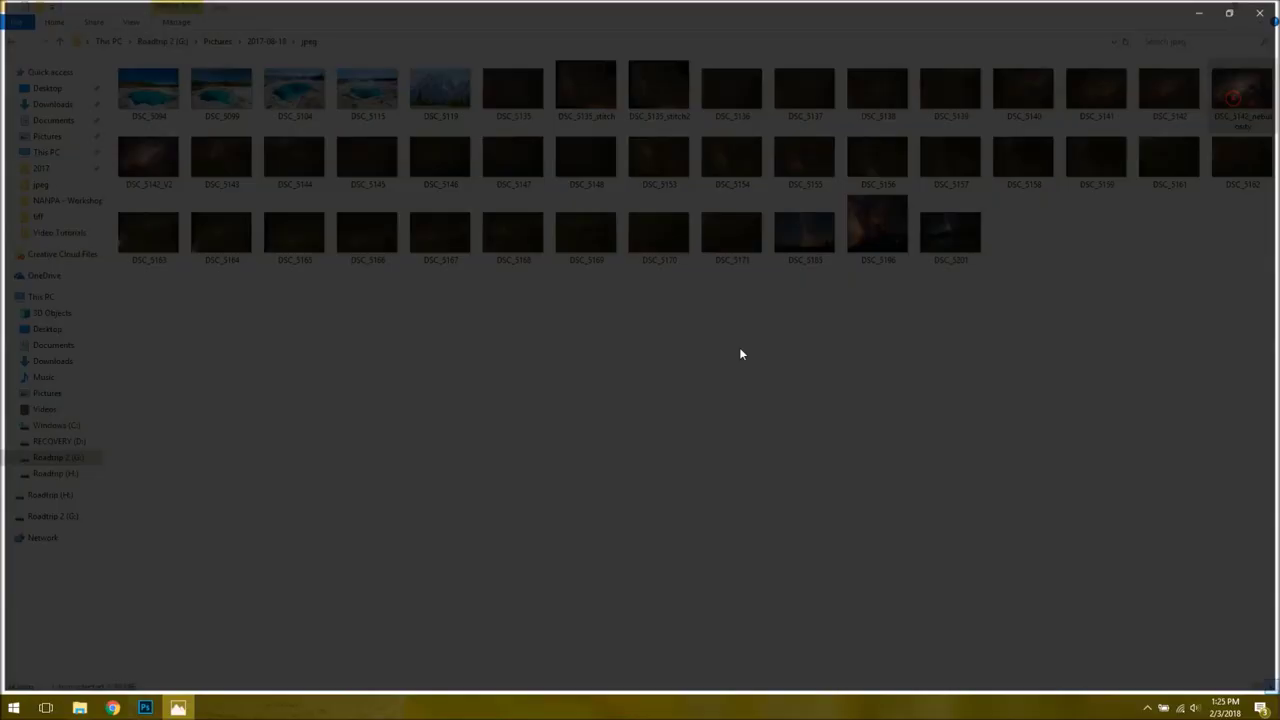
scroll(769, 375, up, 3)
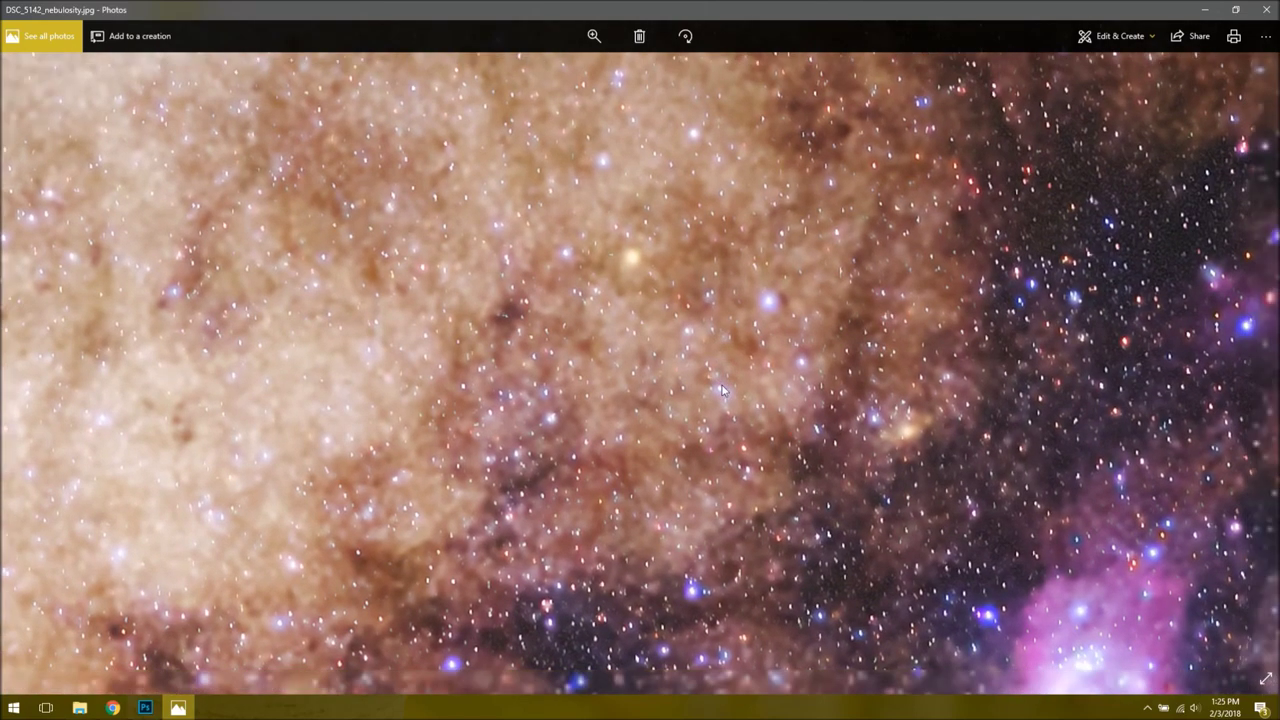
scroll(586, 376, down, 2)
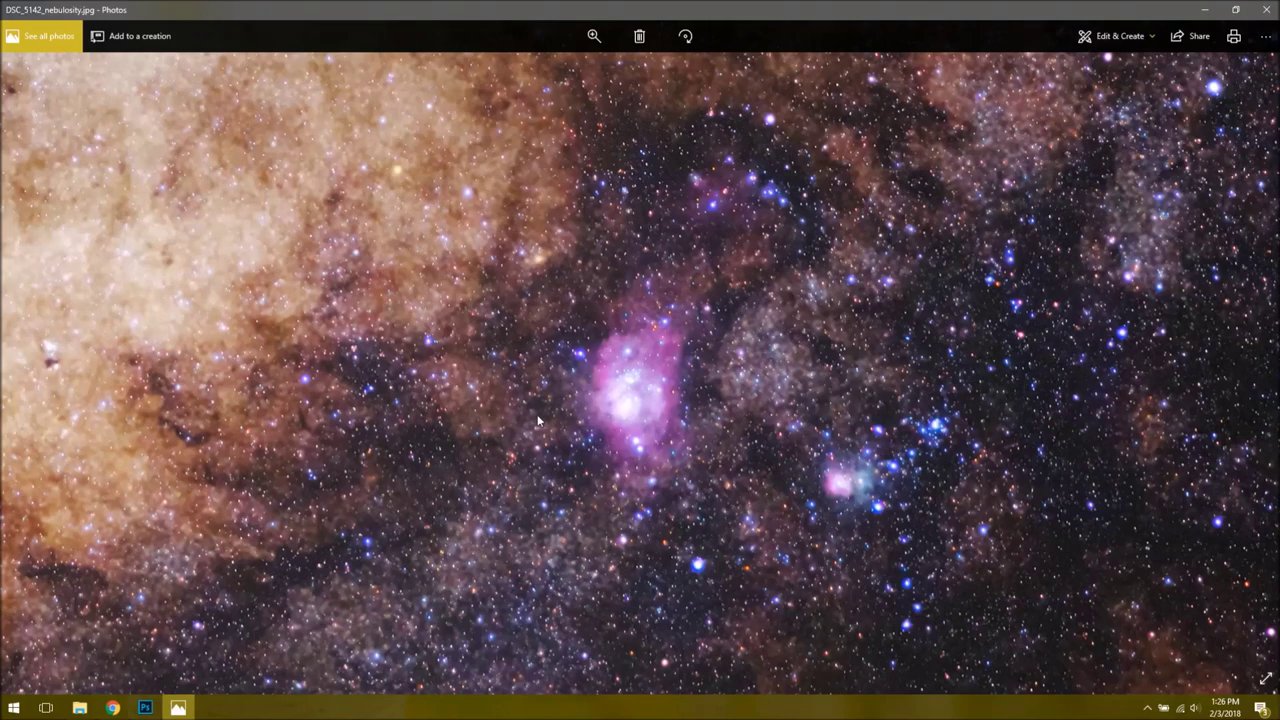
scroll(537, 421, down, 3)
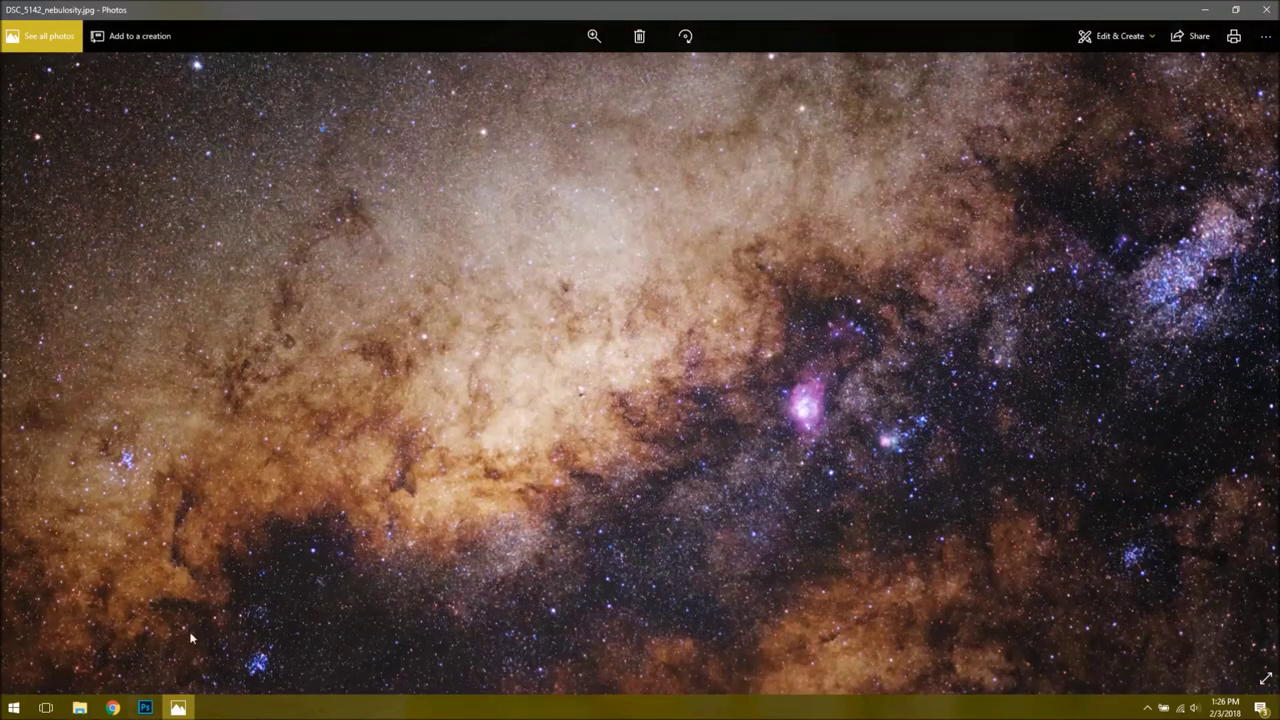
Step: Switch back to the Photoshop edit, zoom into the stars, then out to the whole image
click(145, 707)
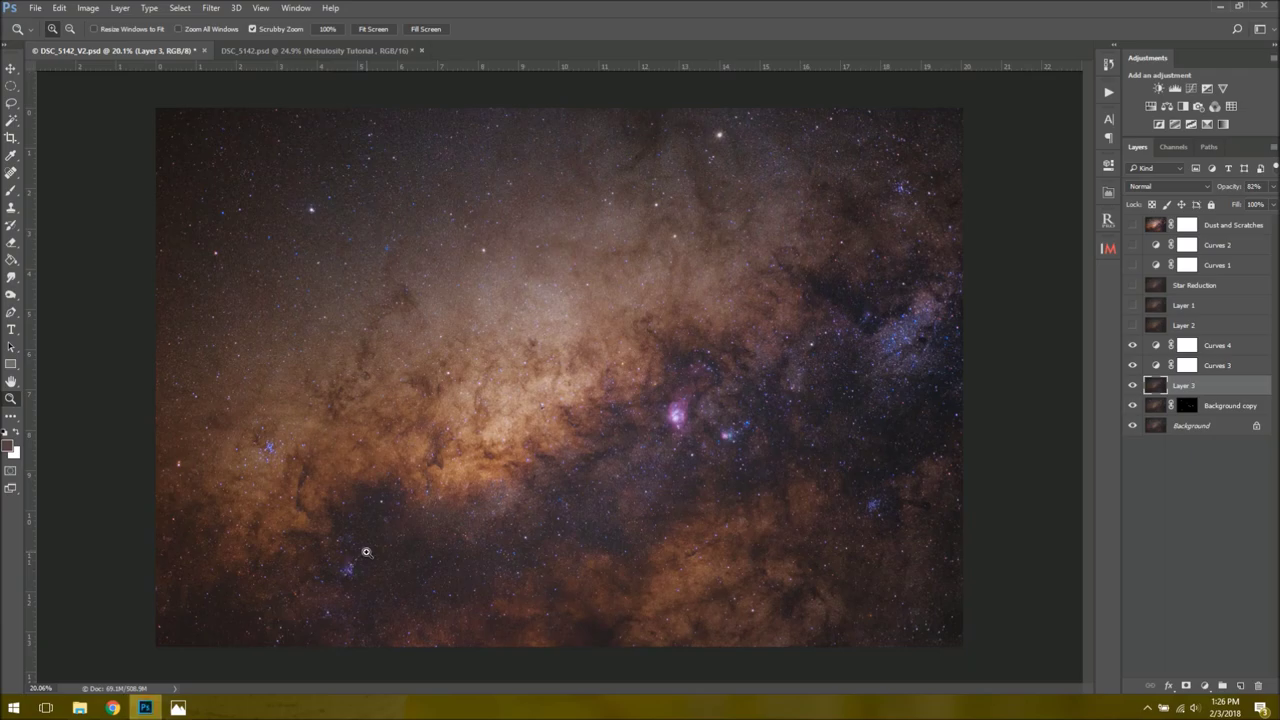
drag(366, 552, 510, 546)
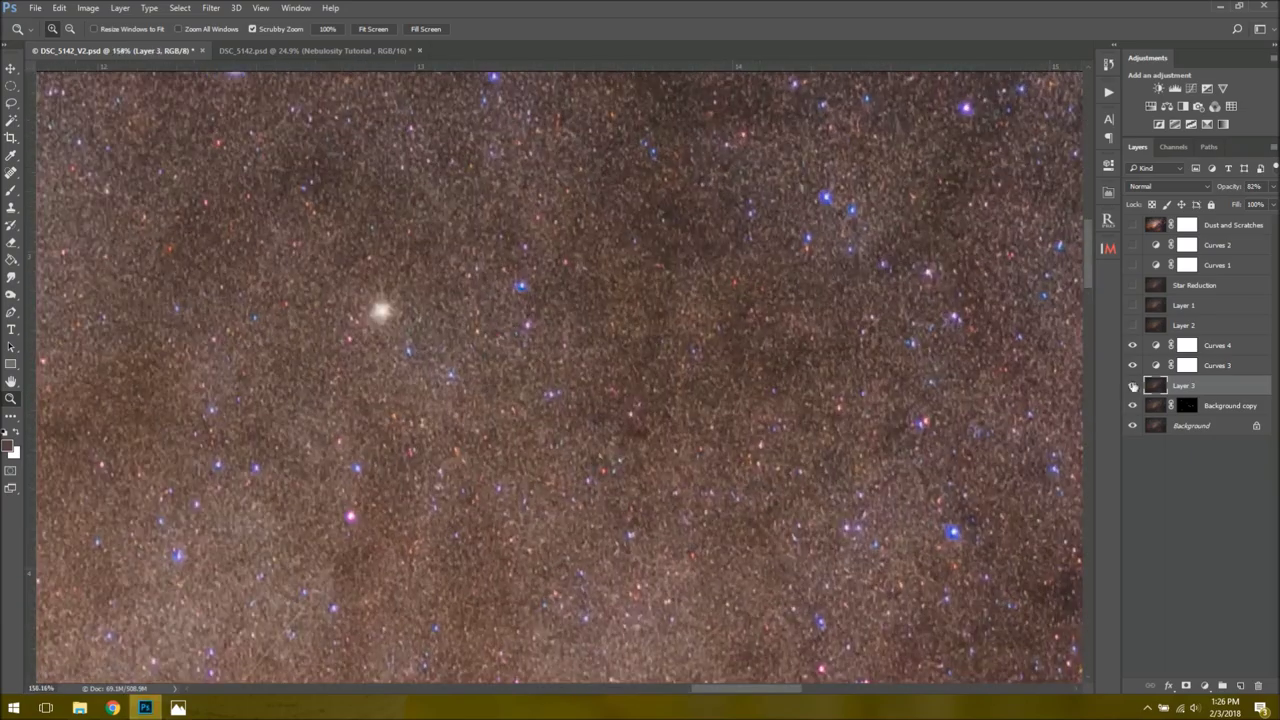
drag(714, 334, 718, 323)
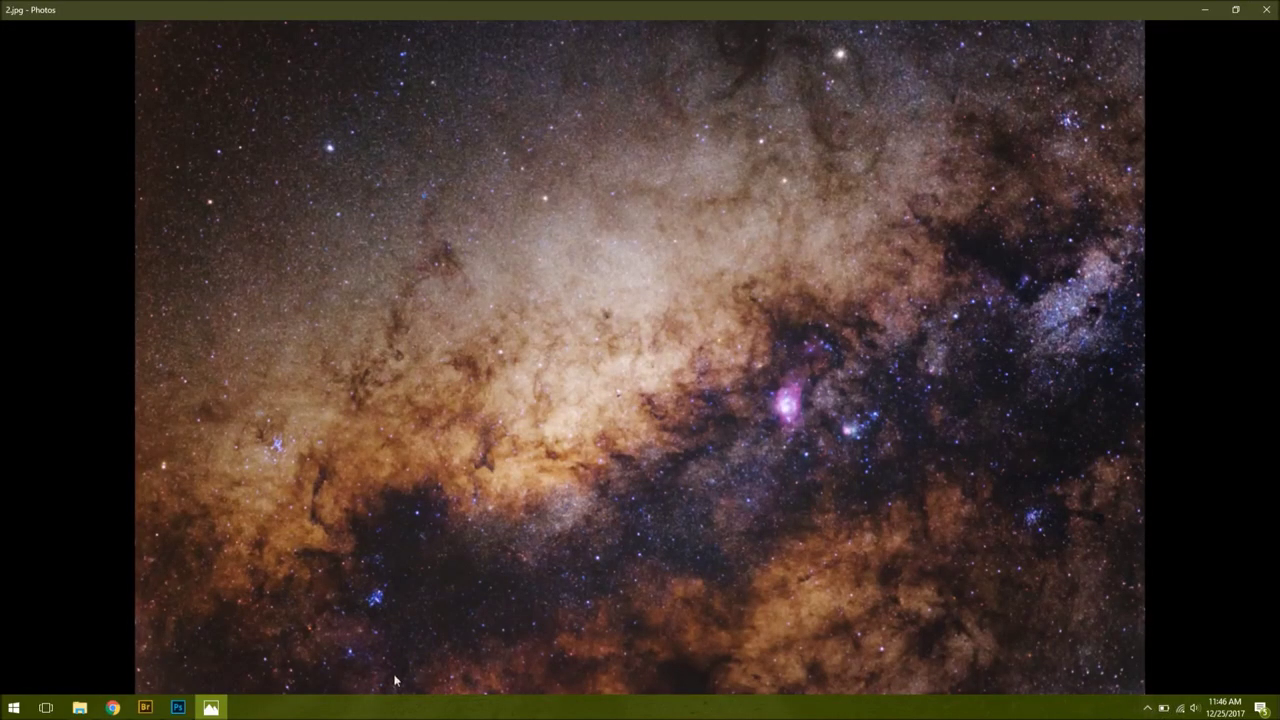
Step: Bring Adobe Bridge, showing the 2017-08-18 folder of NEF frames, to the front
click(144, 708)
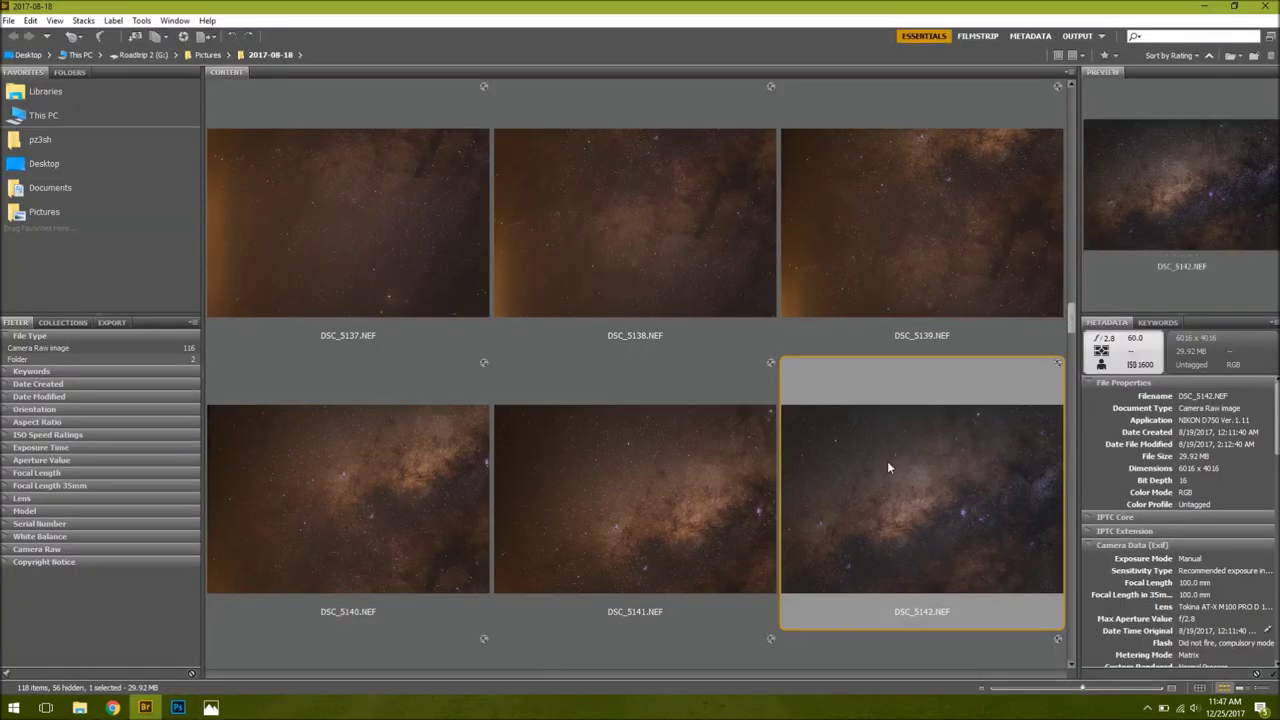
Step: Open DSC_5142.NEF with Adobe Photoshop CC 2017 so it loads in Camera Raw
right_click(887, 461)
mouse_move(990, 110)
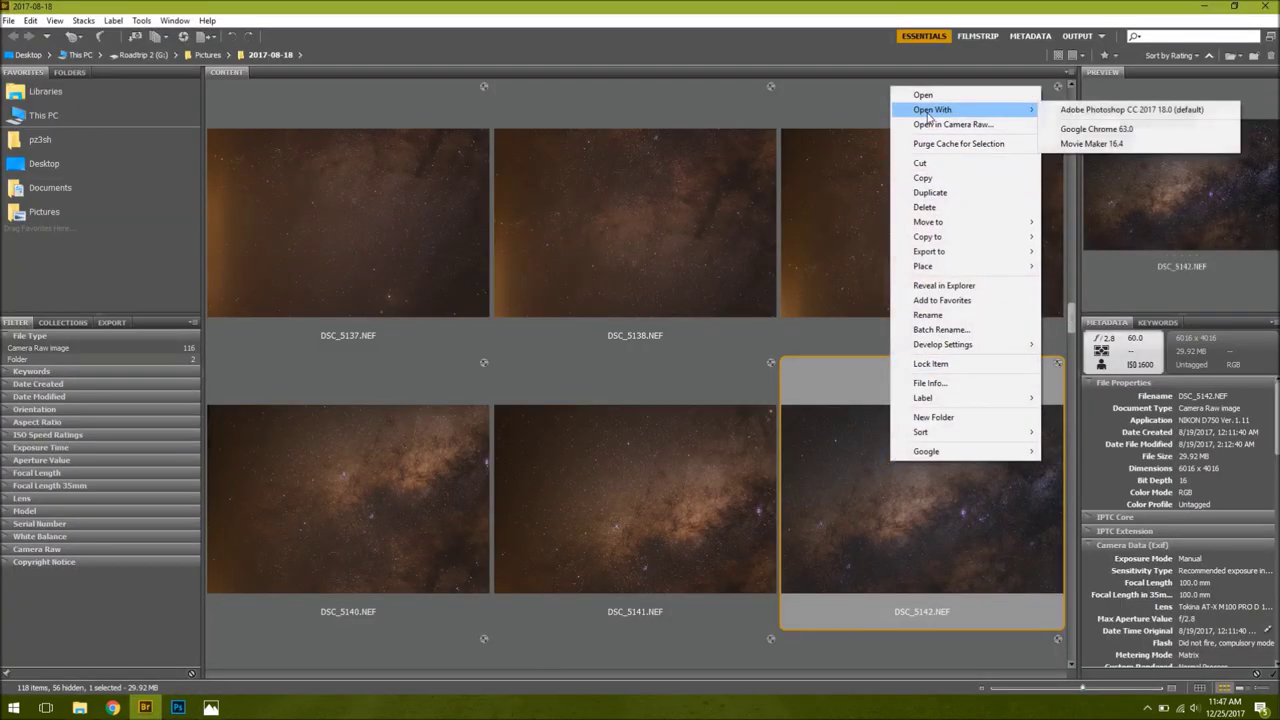
click(1134, 113)
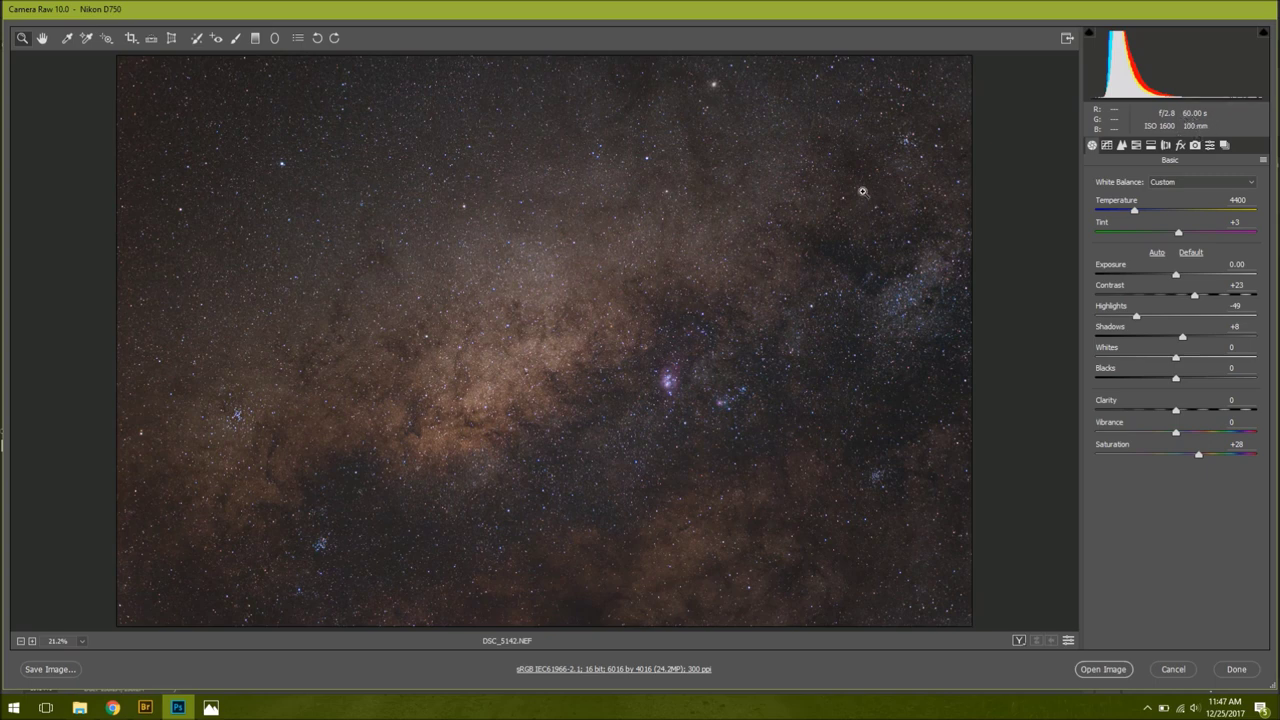
Step: Inspect the Lagoon Nebula up close, fit the frame in view, and open the image in Photoshop
click(700, 405)
click(701, 408)
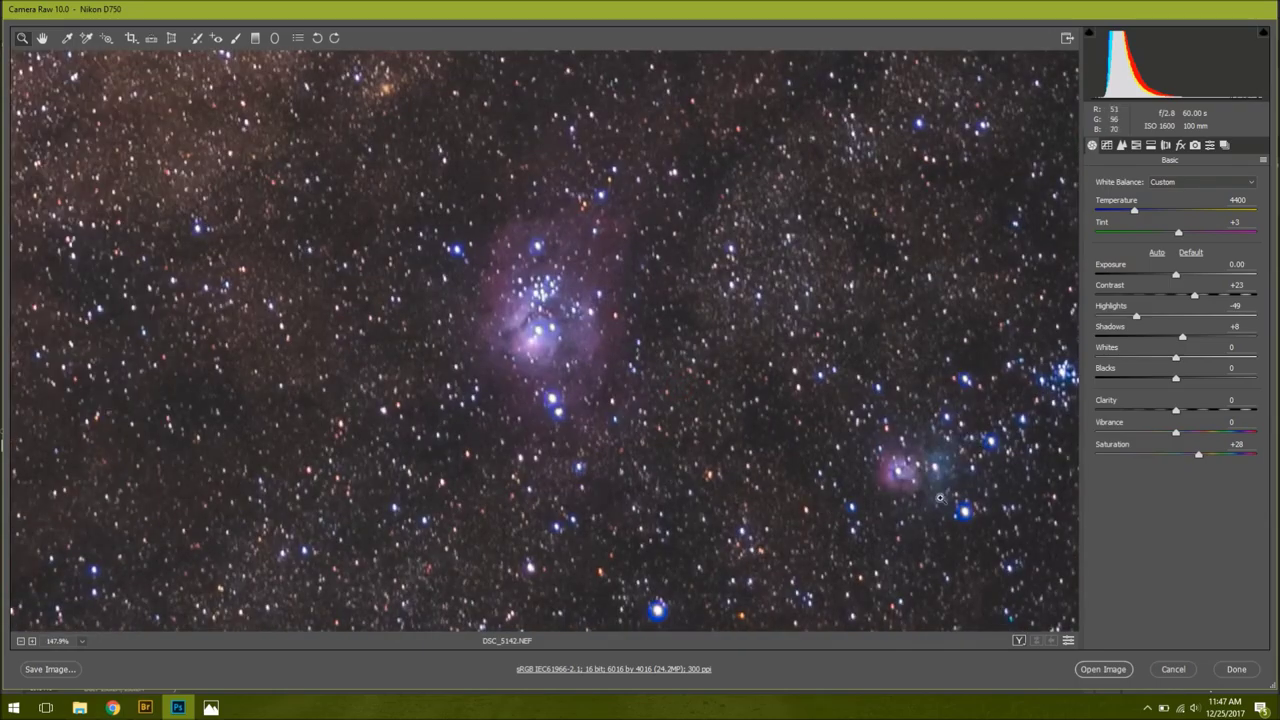
key(ctrl+minus)
key(ctrl+0)
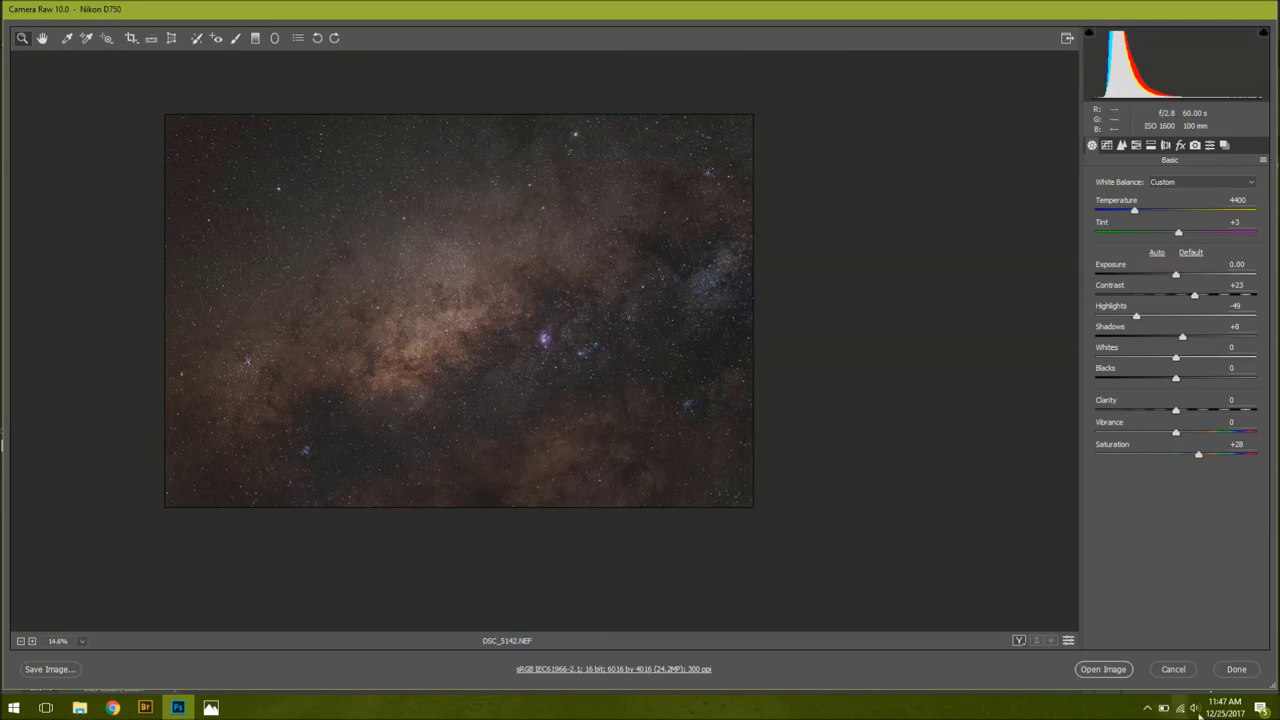
click(1110, 669)
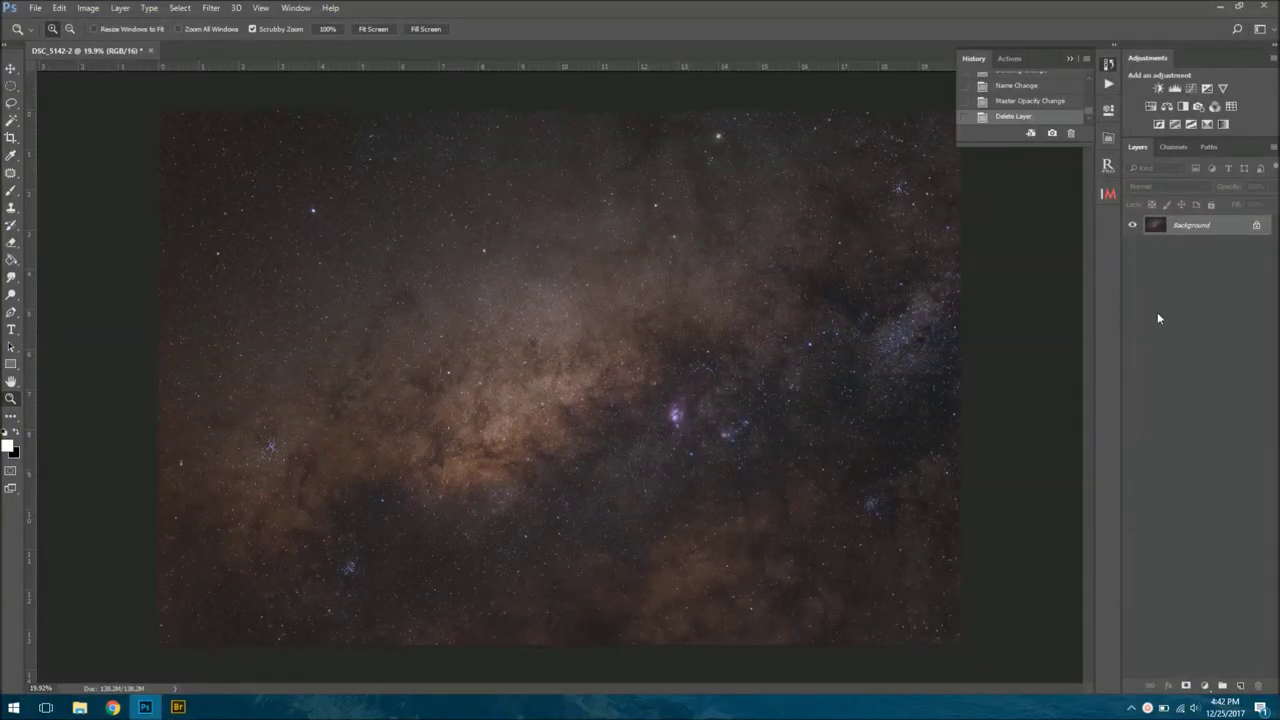
Step: Duplicate the Background layer and rename the copy Nebulosity
right_click(1207, 228)
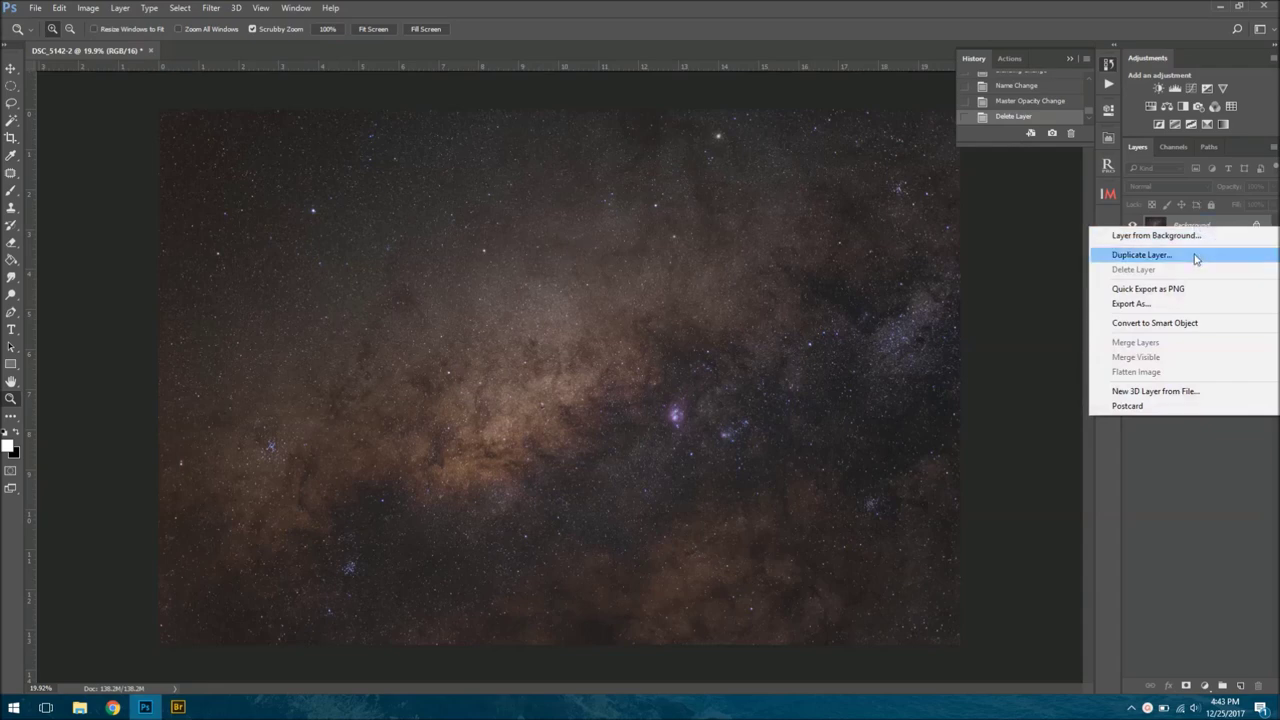
click(1195, 252)
click(756, 215)
double_click(1218, 226)
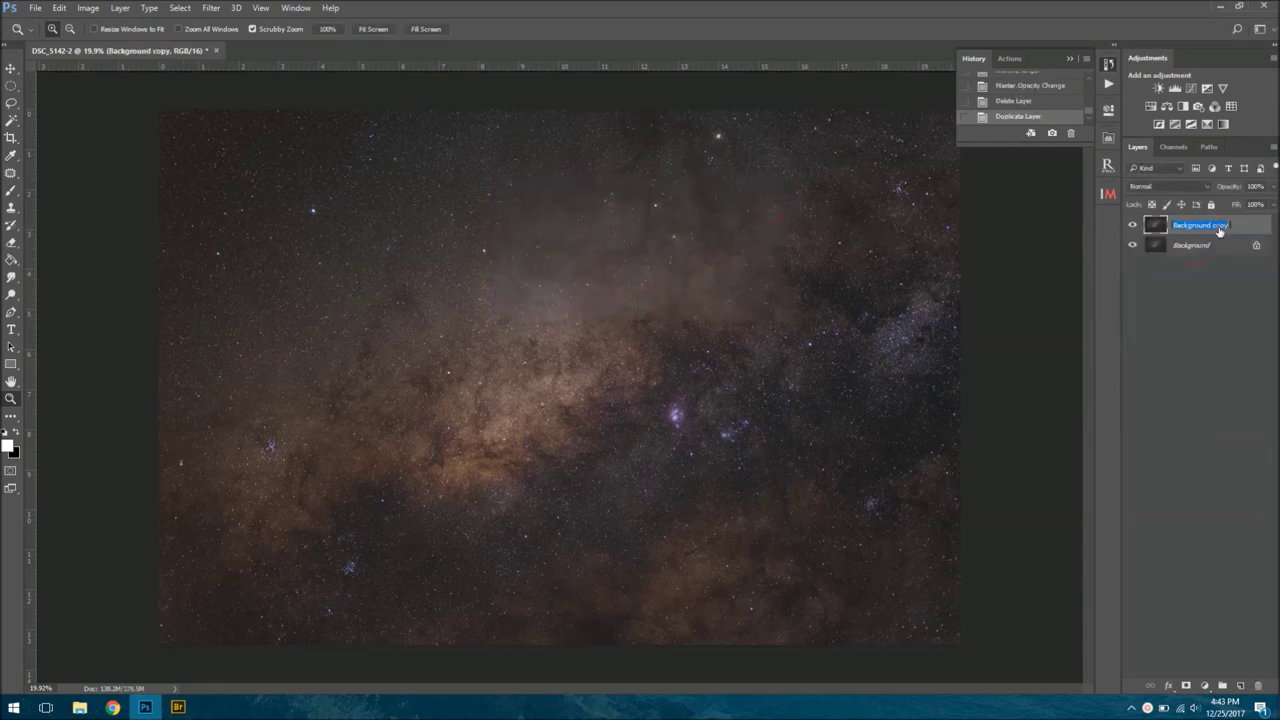
text(New)
text(ulosity)
key(Return)
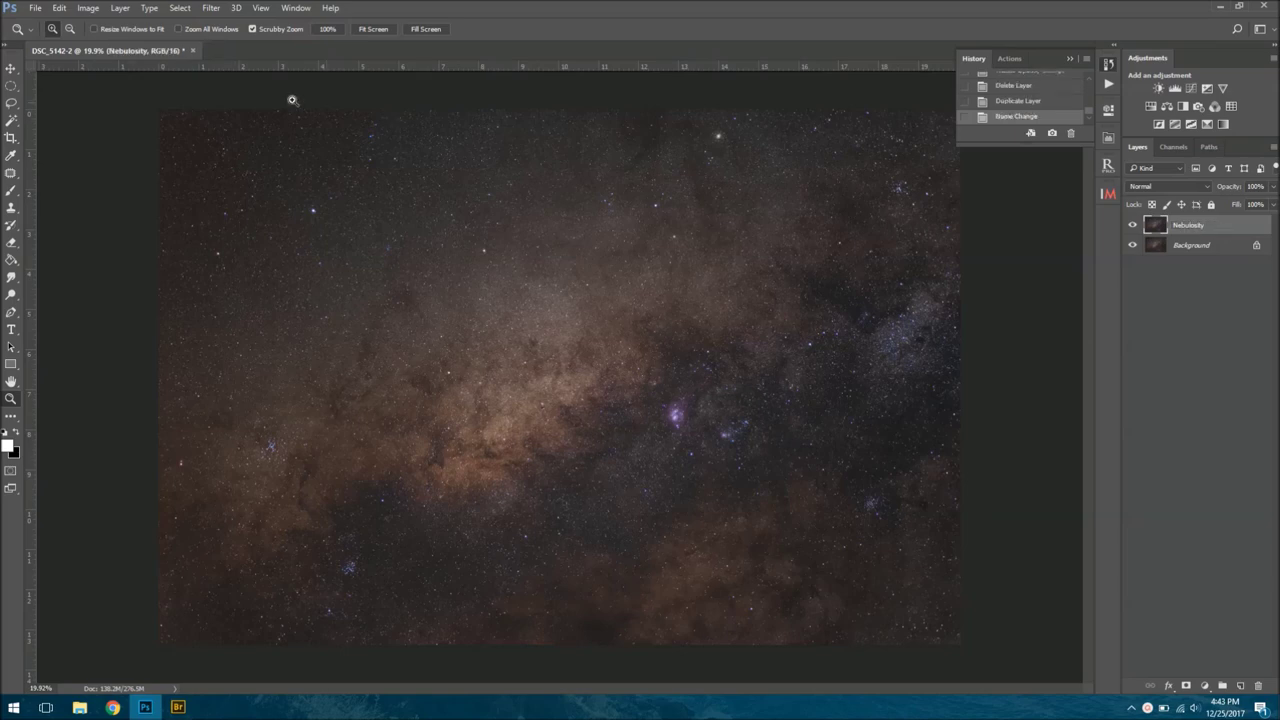
click(218, 7)
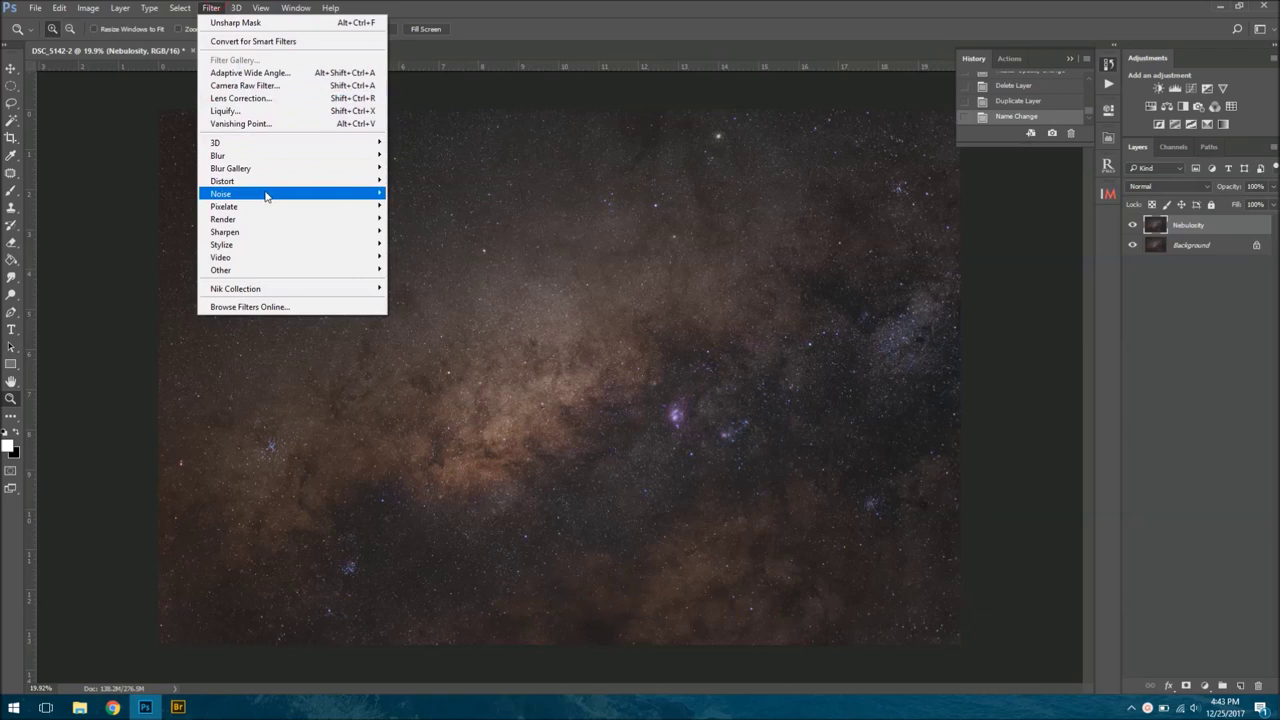
Step: Apply Filter > Noise > Dust & Scratches, trying radii 17 and 6 before settling on 3
mouse_move(266, 194)
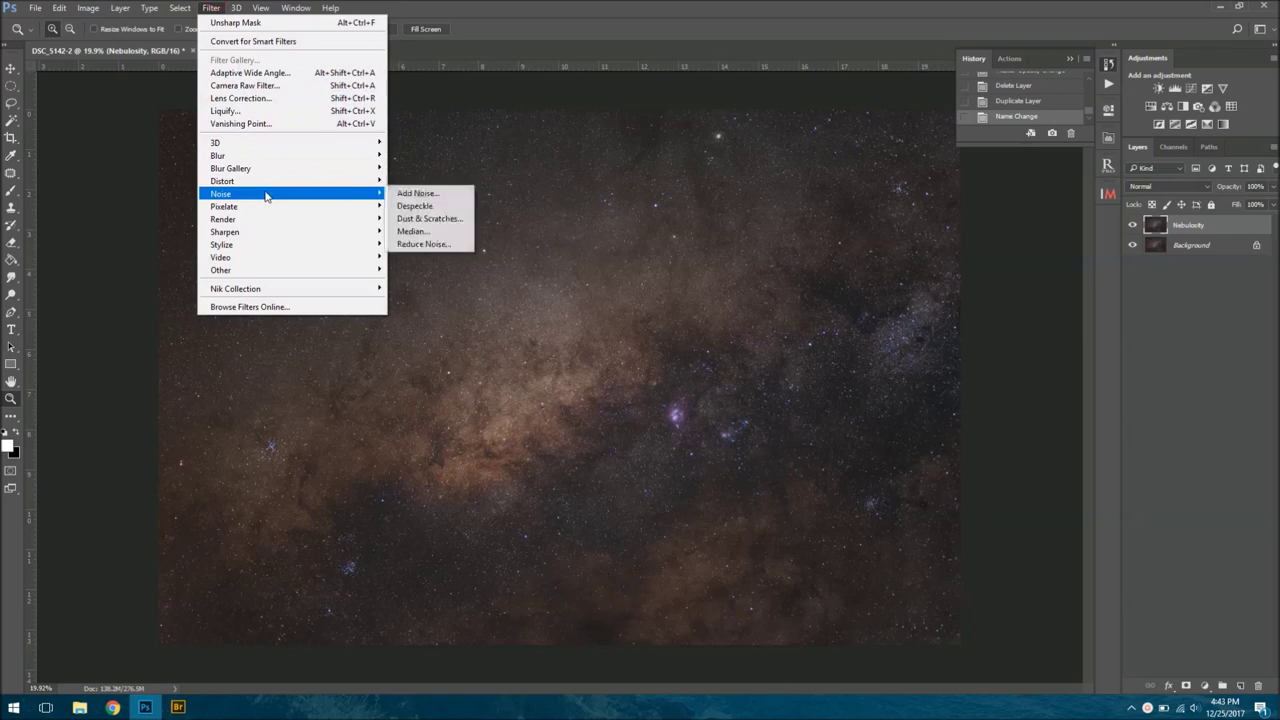
click(455, 229)
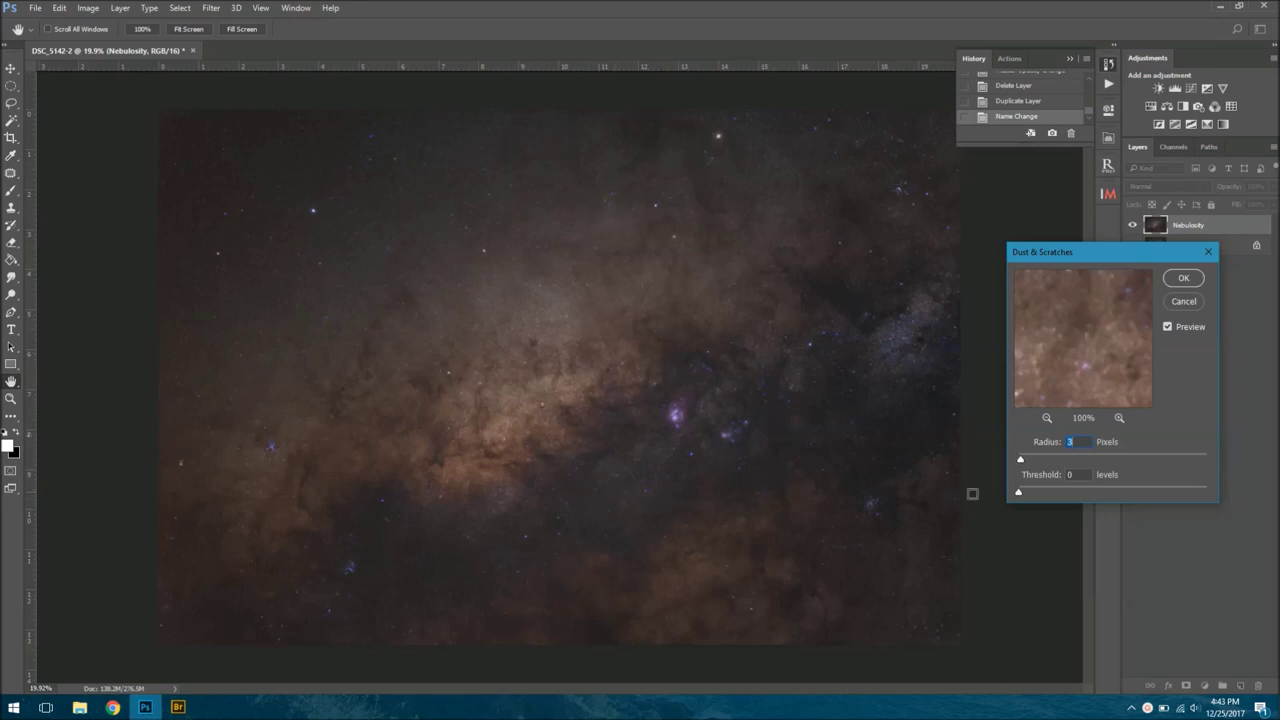
click(678, 424)
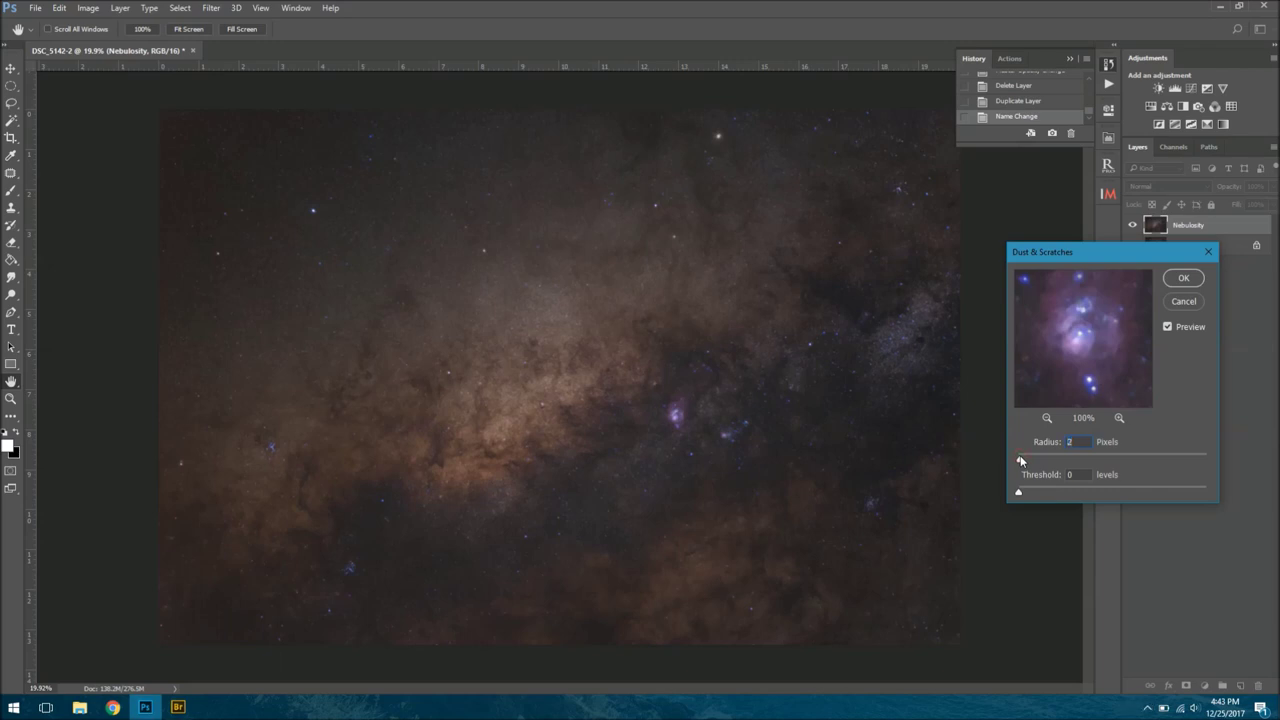
drag(1021, 460, 1036, 461)
drag(1034, 461, 1024, 460)
drag(1026, 457, 1024, 457)
click(1184, 280)
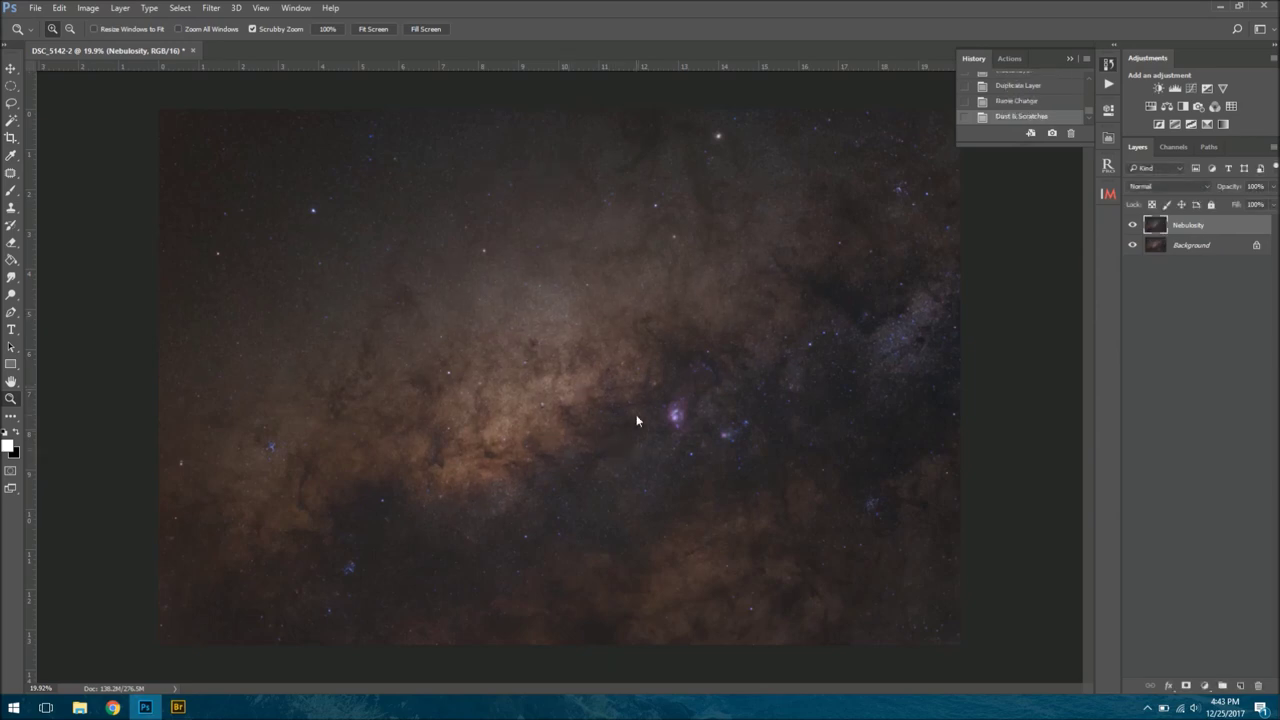
Step: Toggle the Nebulosity layer to compare the filtered result against the original
drag(636, 420, 715, 490)
click(1131, 228)
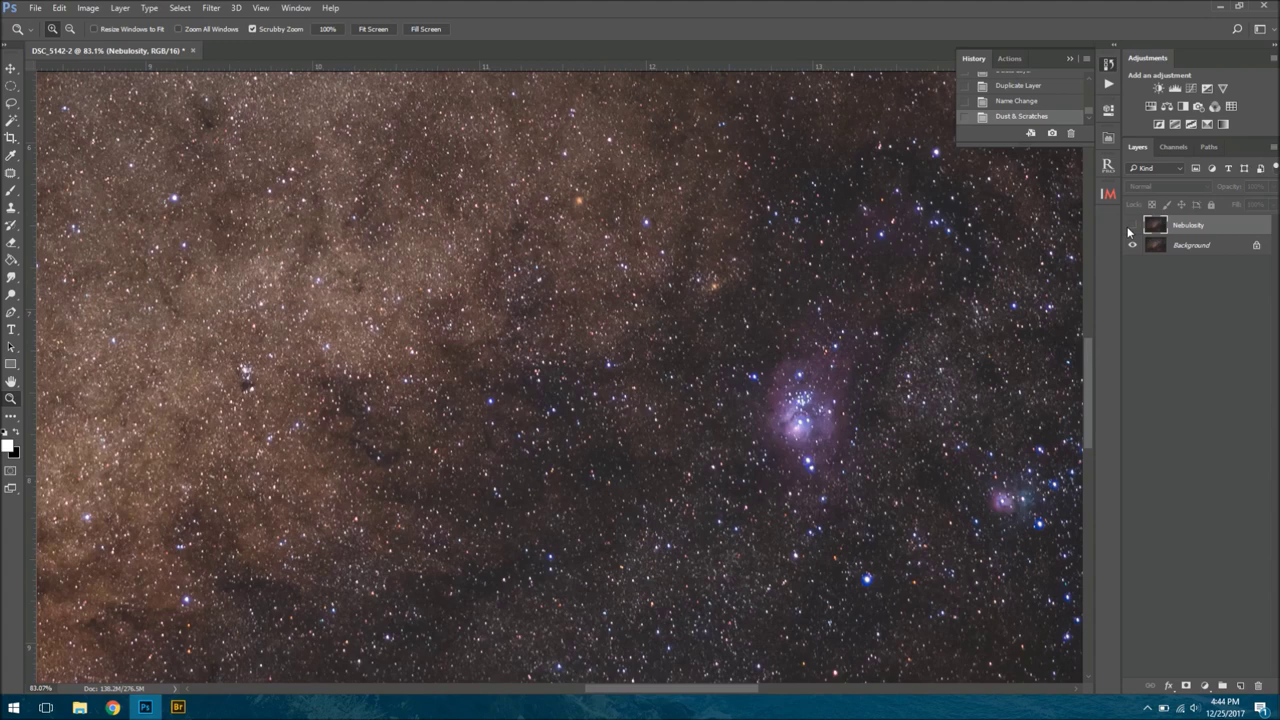
click(1131, 228)
click(1131, 228)
click(1131, 228)
drag(846, 356, 742, 330)
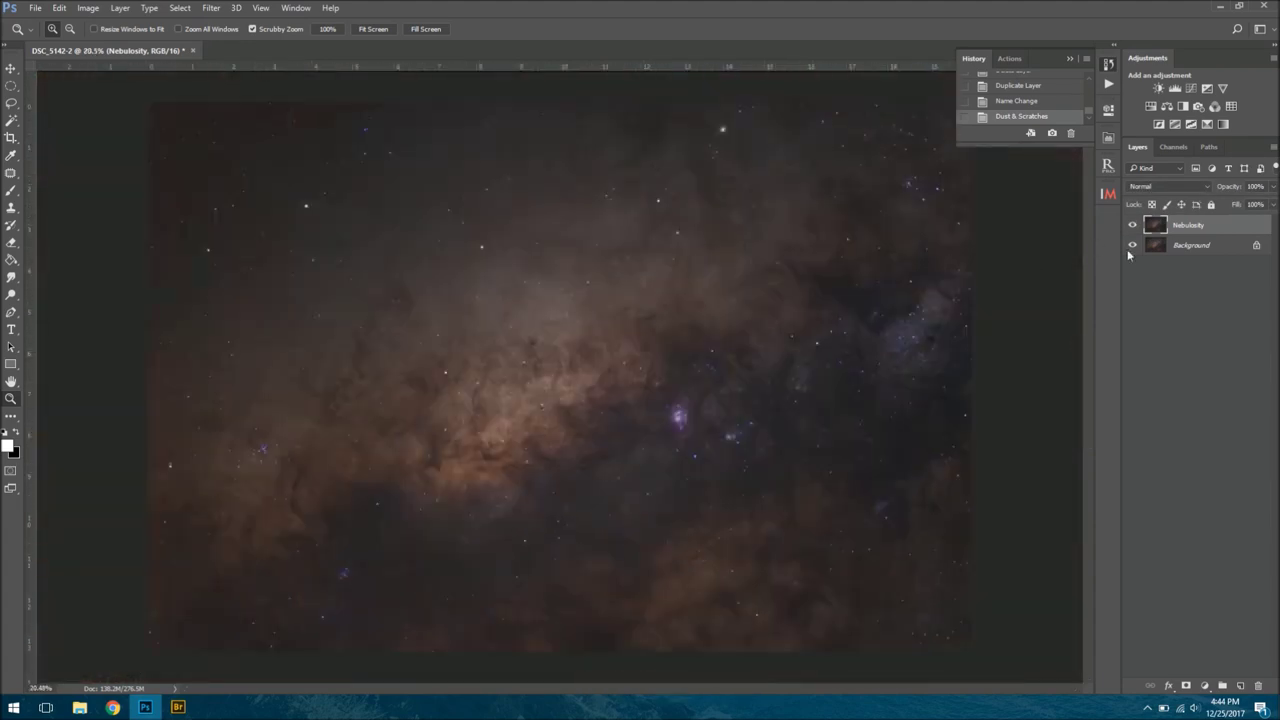
Step: Add a Curves 1 layer with a multi-point S-curve that brightens the Milky Way core
click(1191, 89)
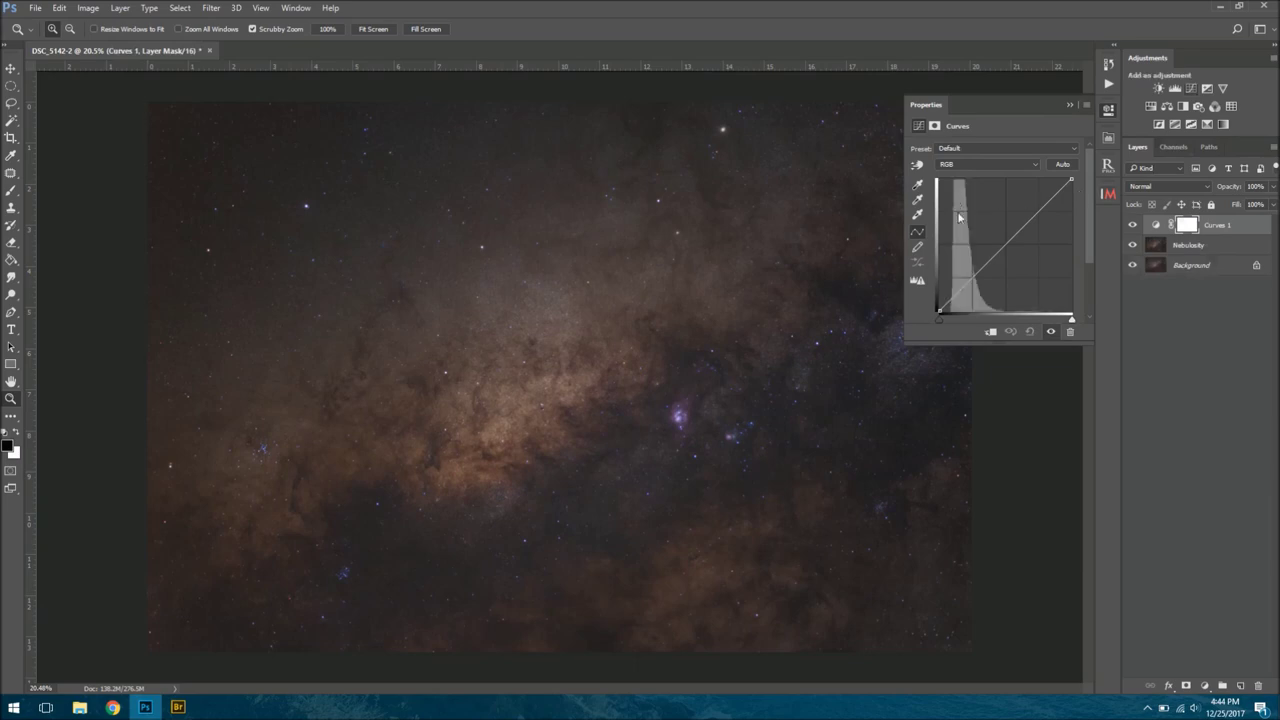
drag(975, 278, 975, 254)
drag(1018, 205, 1018, 213)
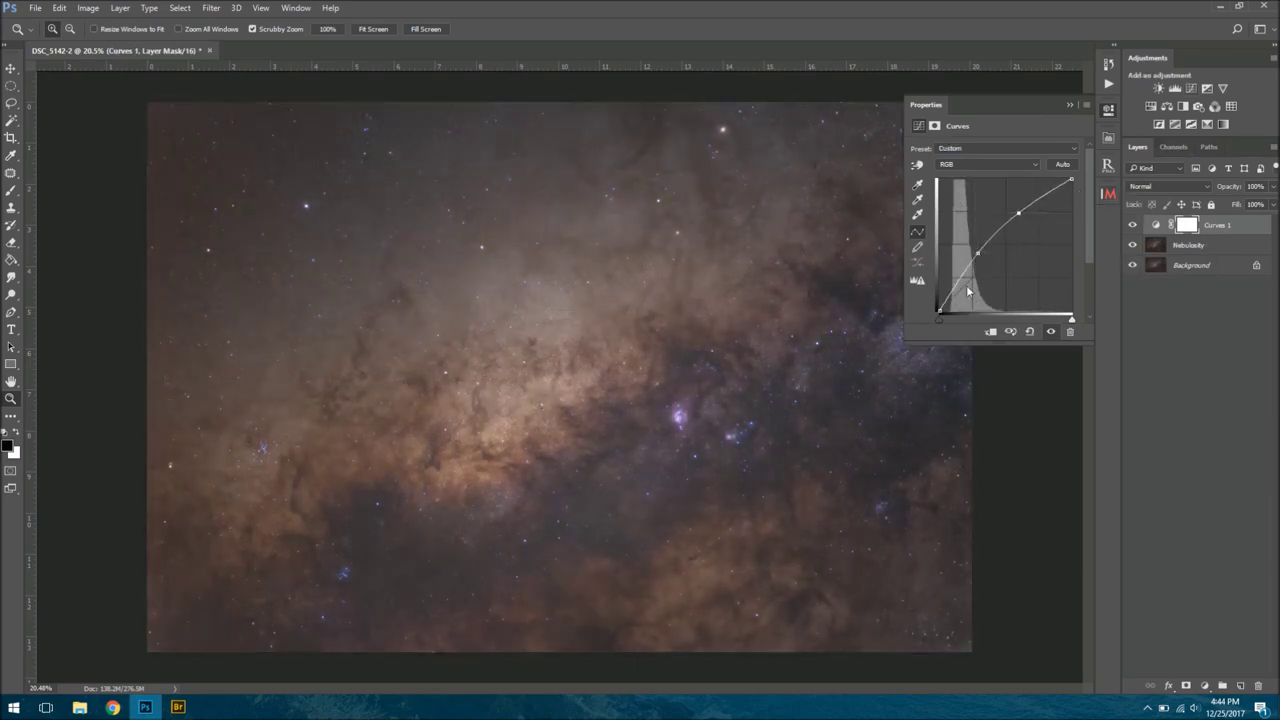
click(957, 293)
drag(957, 293, 957, 297)
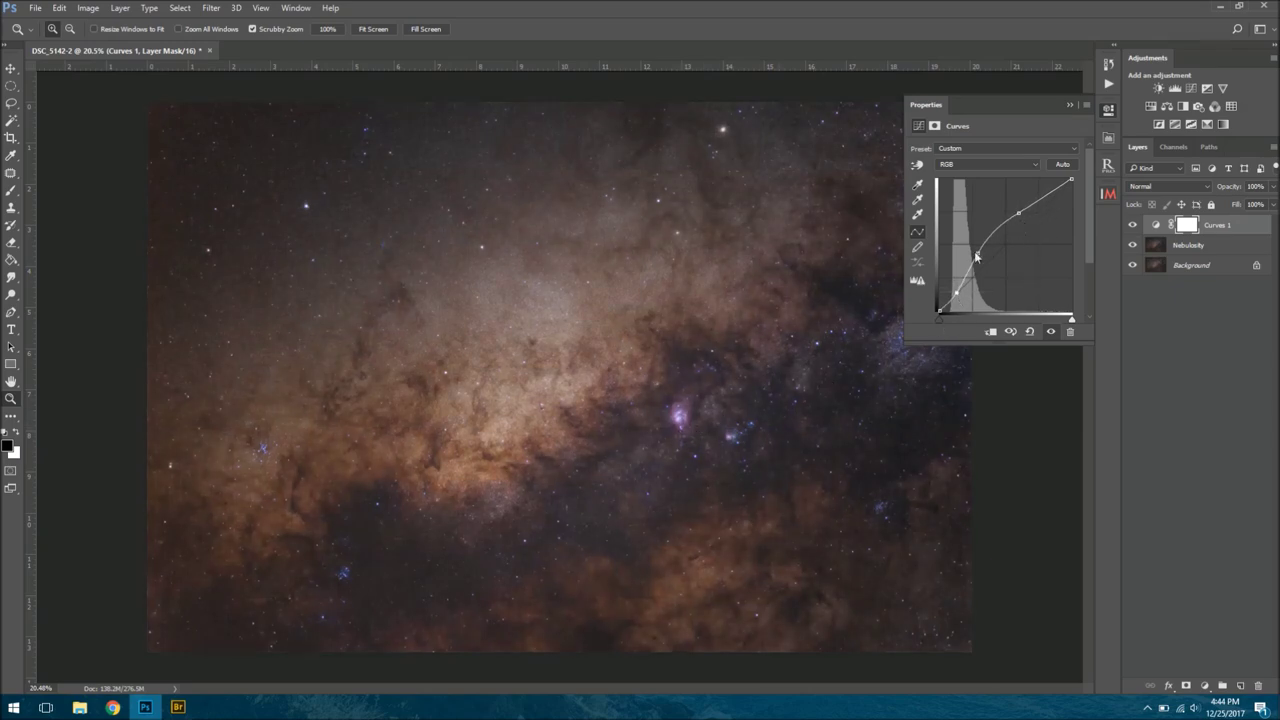
mouse_move(975, 253)
mouse_down()
mouse_move(968, 238)
mouse_move(984, 241)
mouse_up()
drag(955, 295, 957, 297)
drag(1019, 215, 1031, 204)
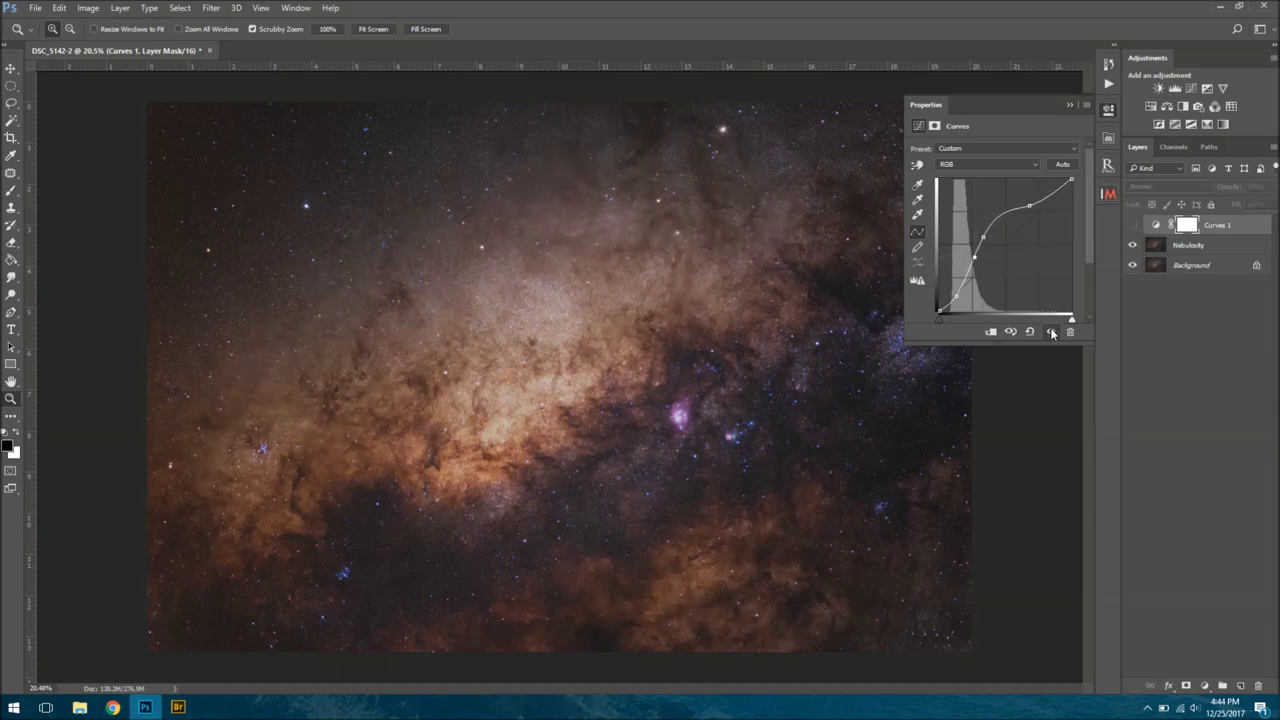
scroll(656, 410, down, 2)
scroll(656, 410, up, 1)
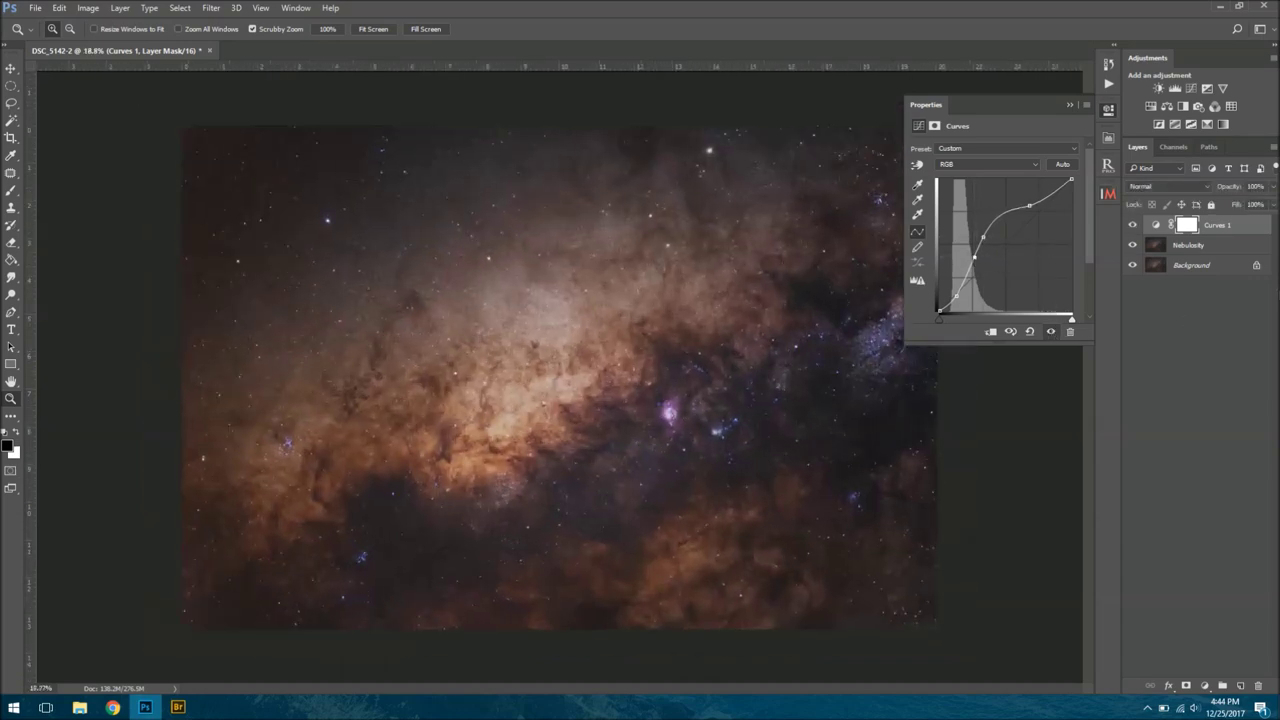
right_click(1218, 230)
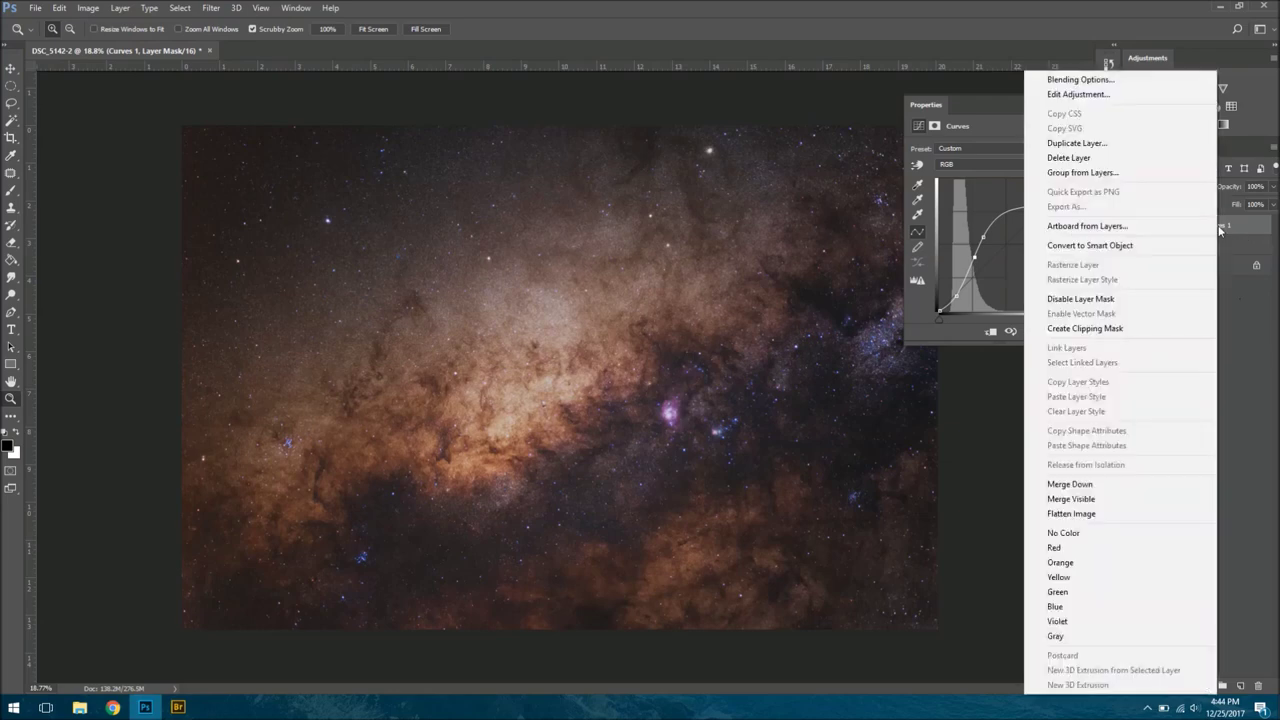
Step: Merge Curves 1 into Nebulosity, then duplicate that layer as a copy named Sharpen
click(1120, 484)
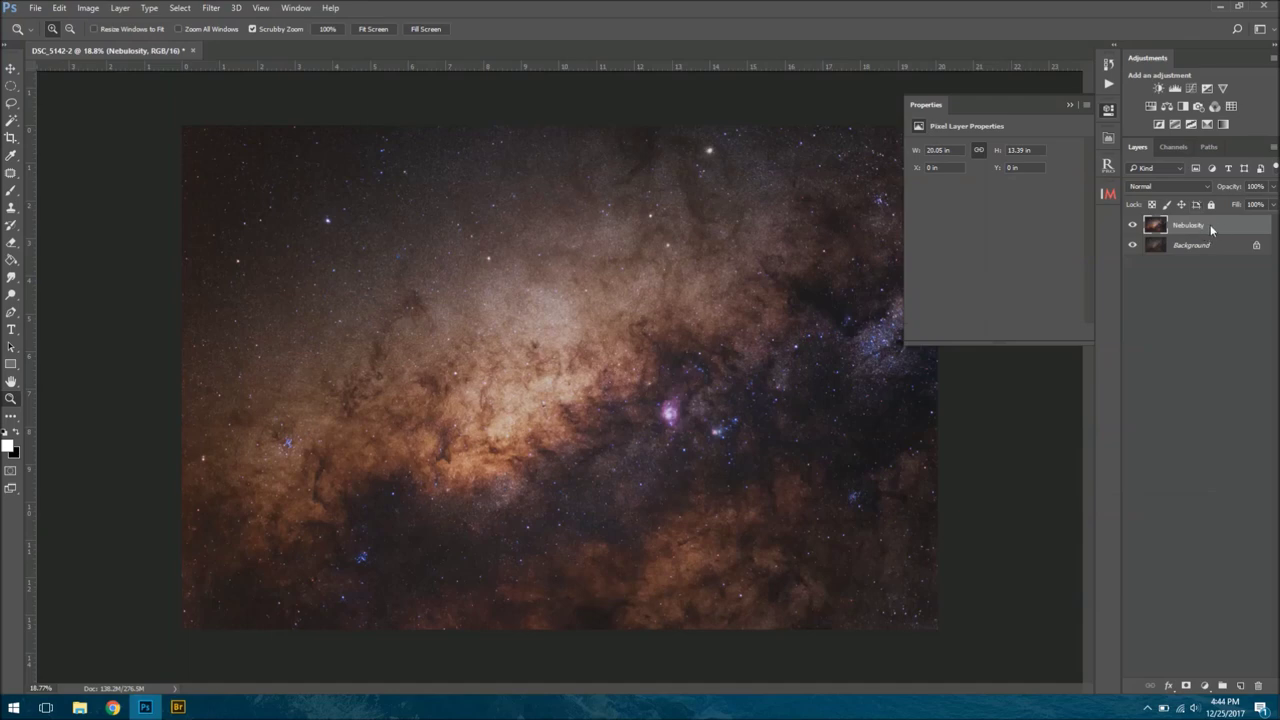
right_click(1211, 230)
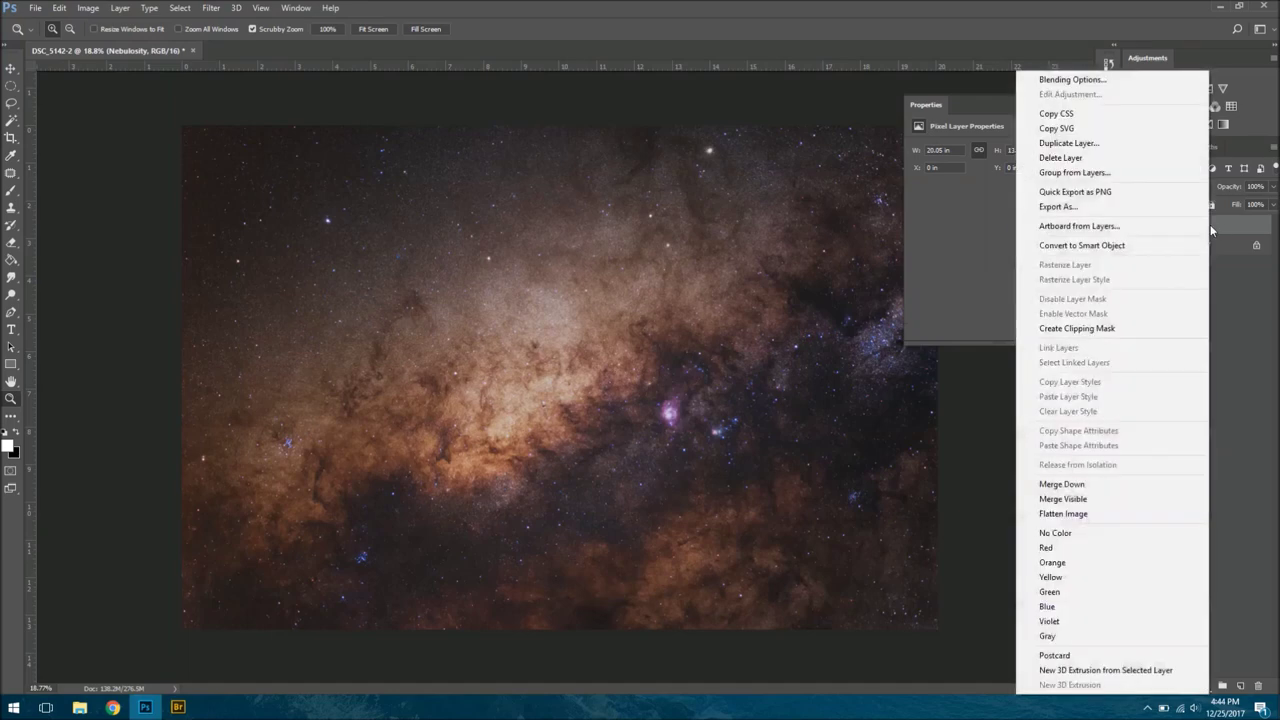
click(1093, 147)
click(754, 218)
double_click(1189, 226)
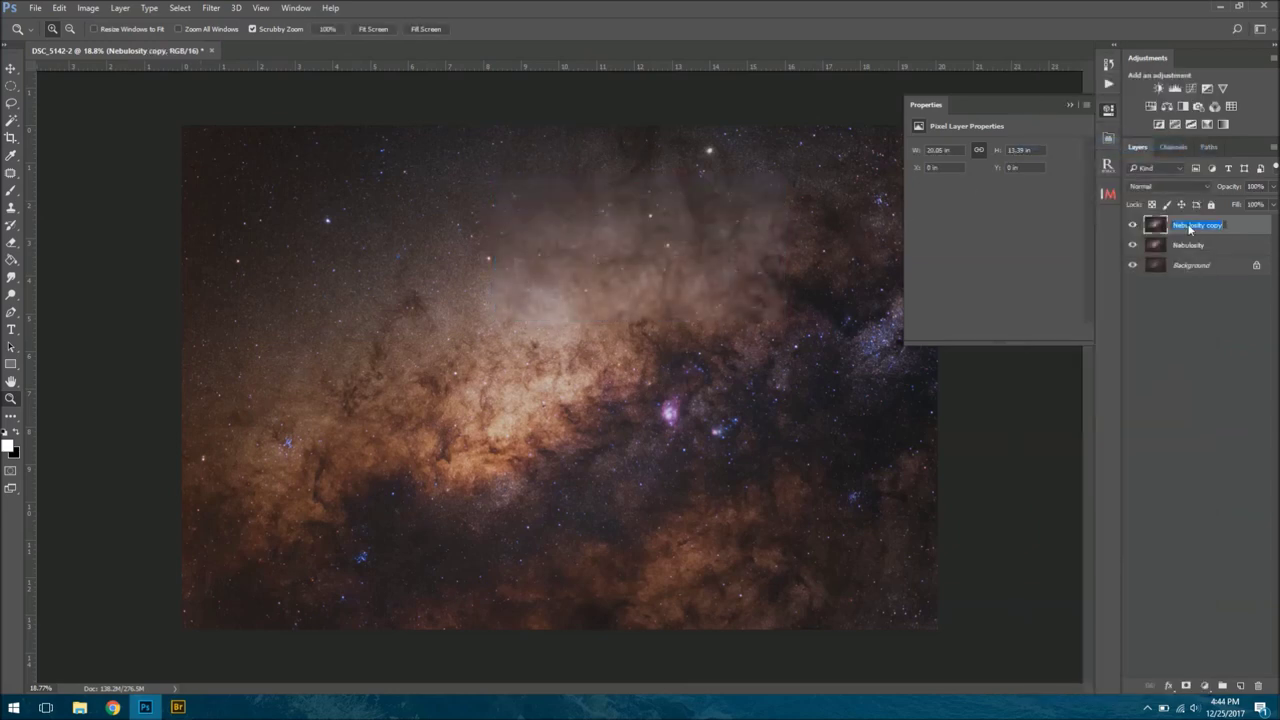
text(SHarpen)
key(Return)
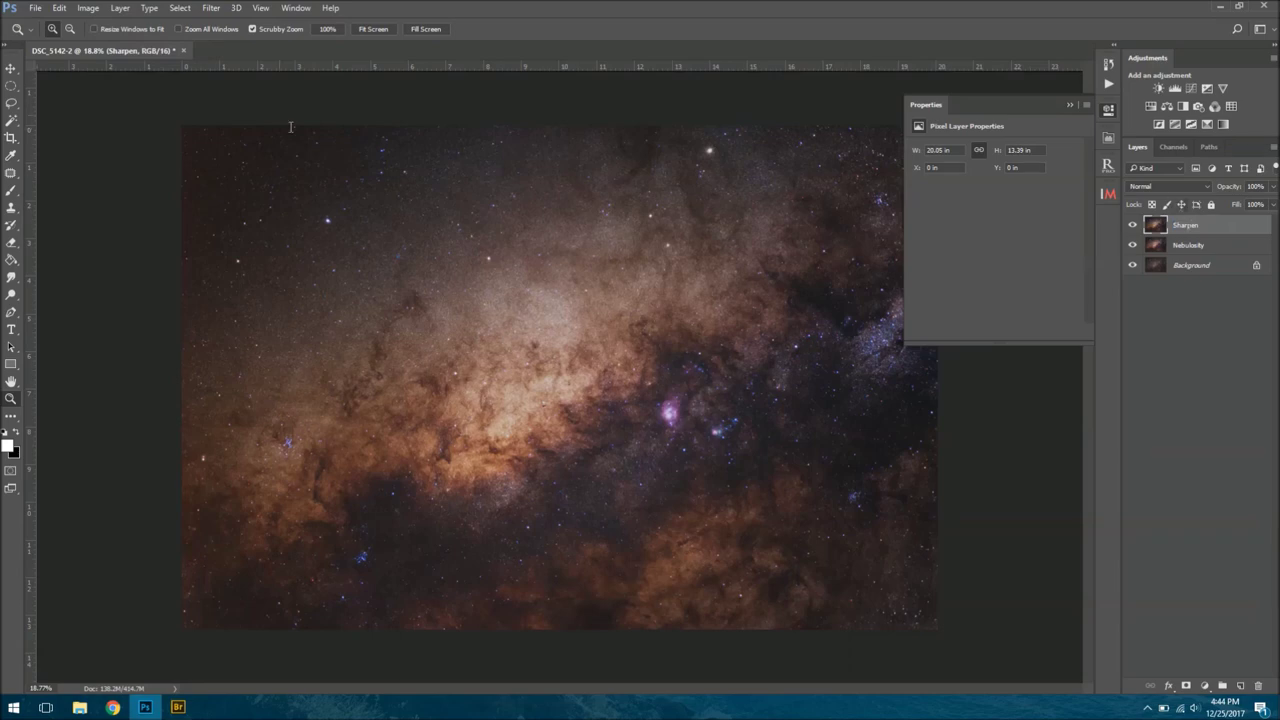
click(211, 8)
Step: Apply an Unsharp Mask to the Sharpen layer with Amount 52%, Radius 240.8 pixels and Threshold 0
mouse_move(261, 234)
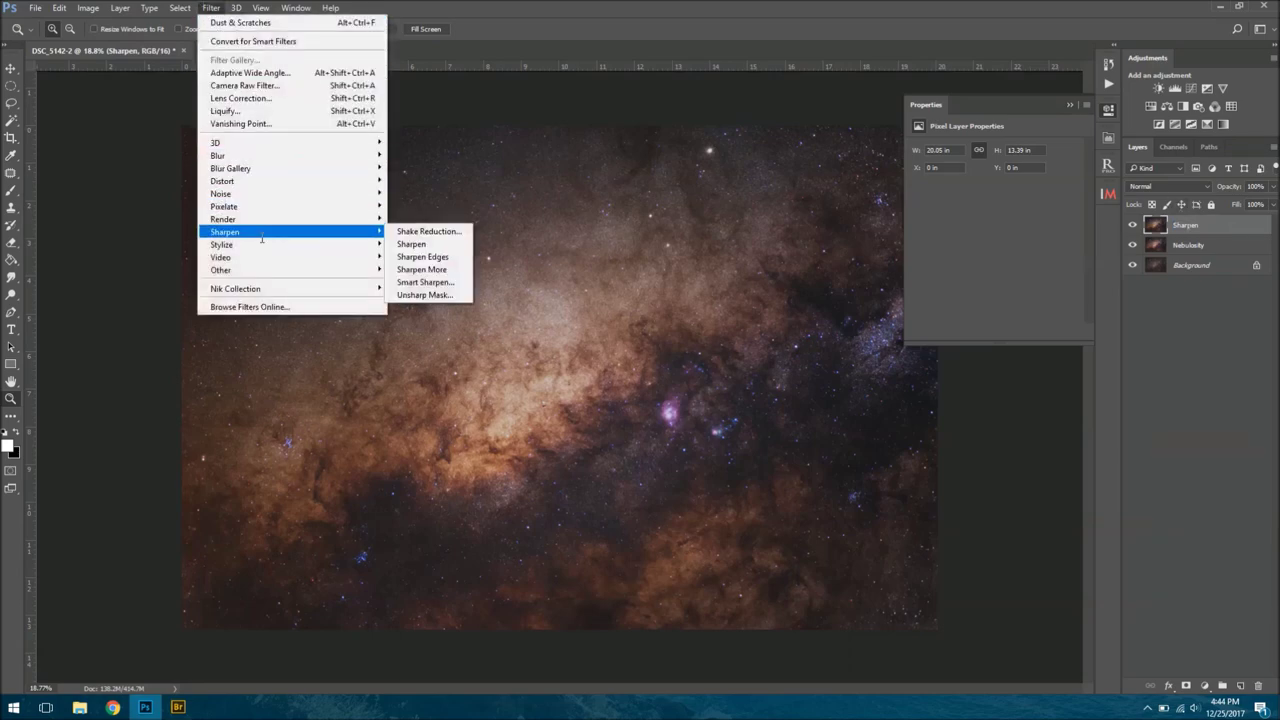
click(428, 295)
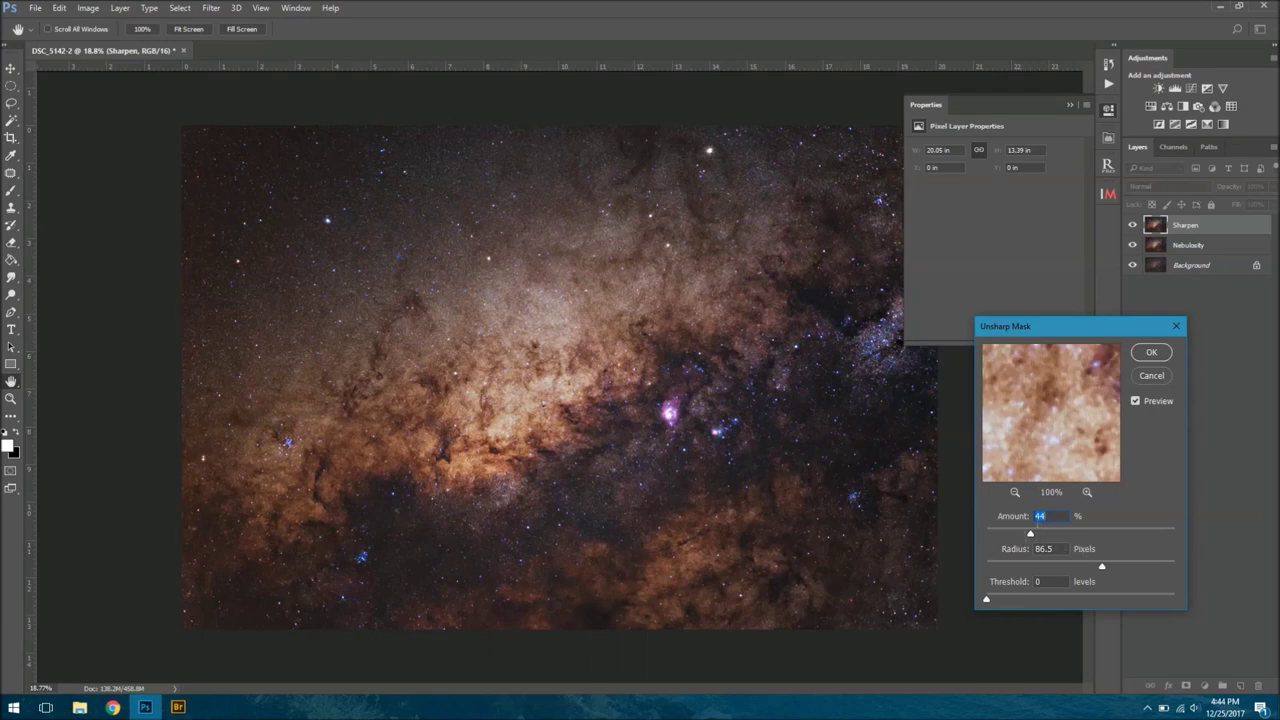
mouse_move(1030, 533)
mouse_down()
mouse_move(1013, 531)
mouse_move(1039, 531)
mouse_up()
drag(1102, 566, 1142, 567)
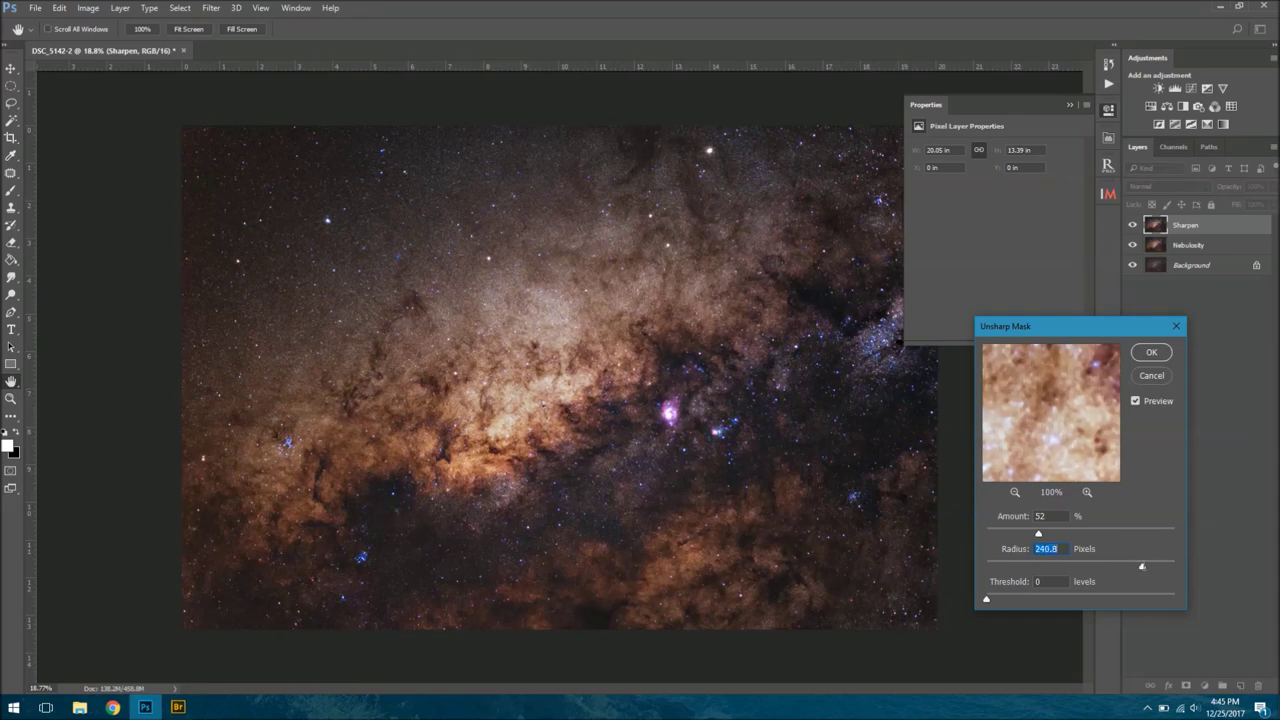
click(1152, 352)
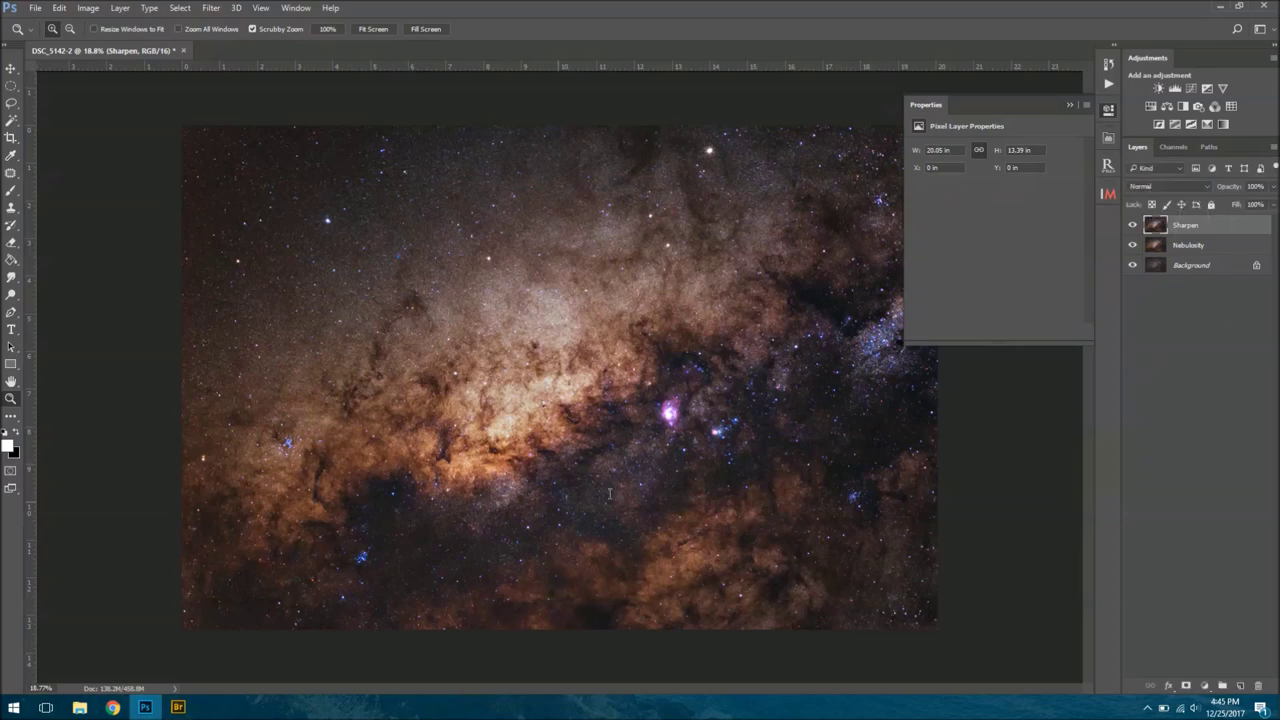
Step: Lower the Sharpen layer's opacity to 37%
drag(508, 350, 508, 350)
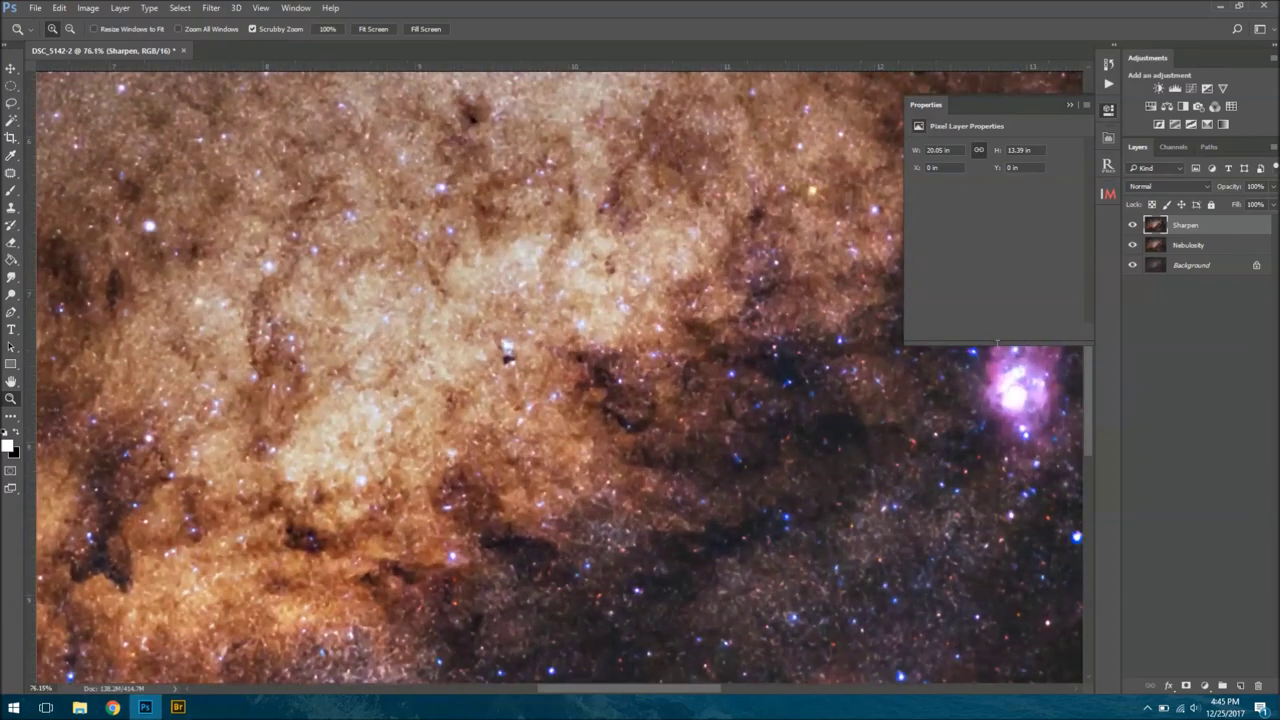
click(1271, 187)
mouse_move(1270, 203)
mouse_down()
mouse_move(1211, 202)
mouse_move(1245, 203)
mouse_up()
click(799, 444)
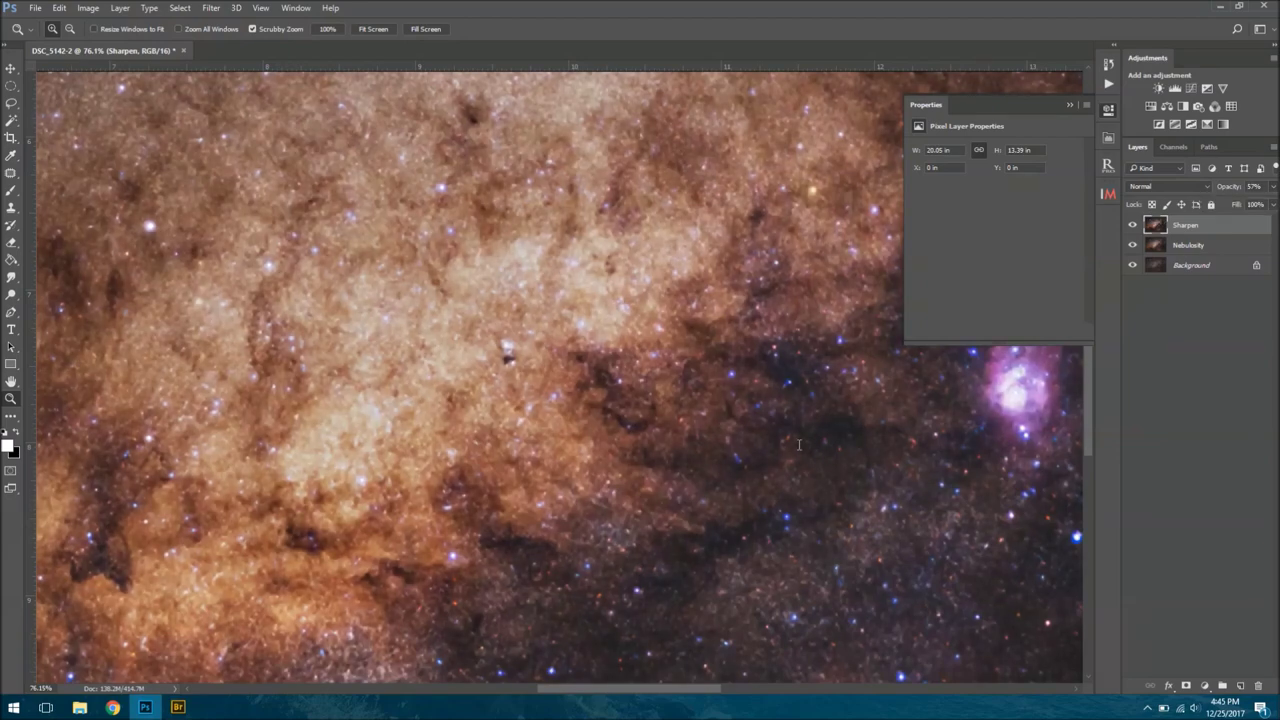
key(ctrl+0)
click(1273, 186)
drag(1245, 203, 1233, 203)
Step: Merge Sharpen down into Nebulosity, compare it with the original, then select the Background layer
click(1216, 229)
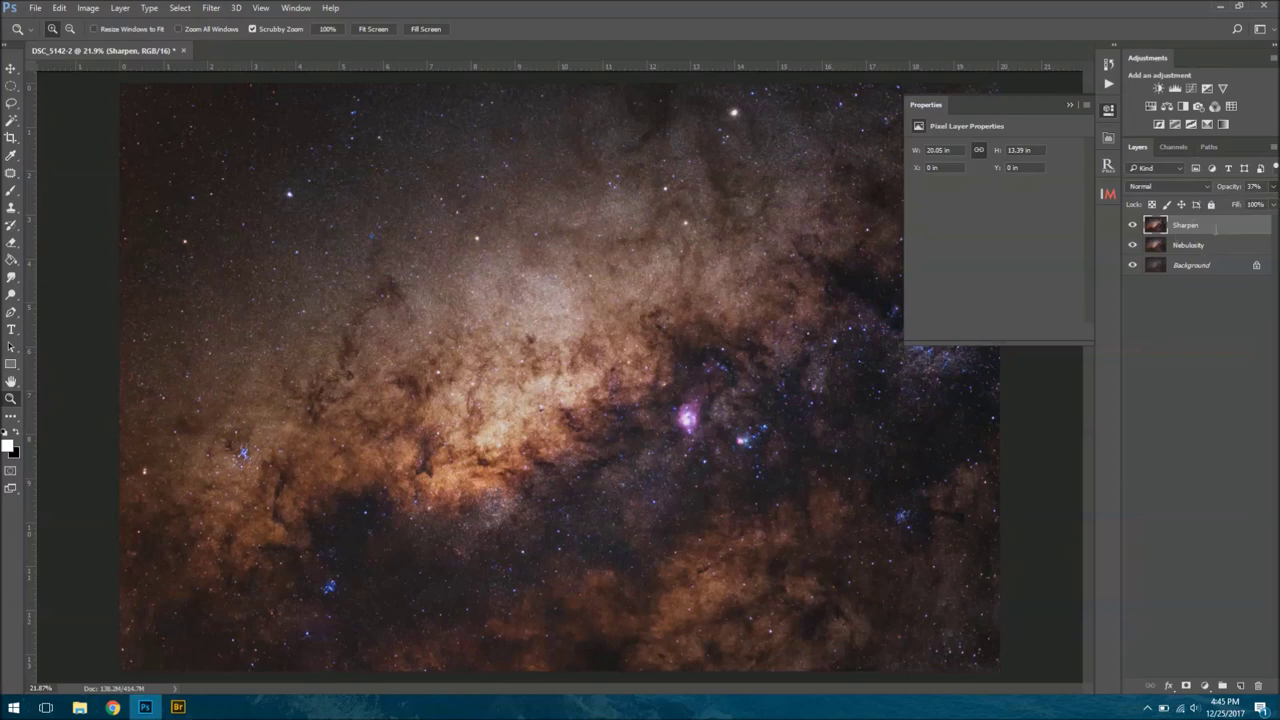
right_click(1203, 224)
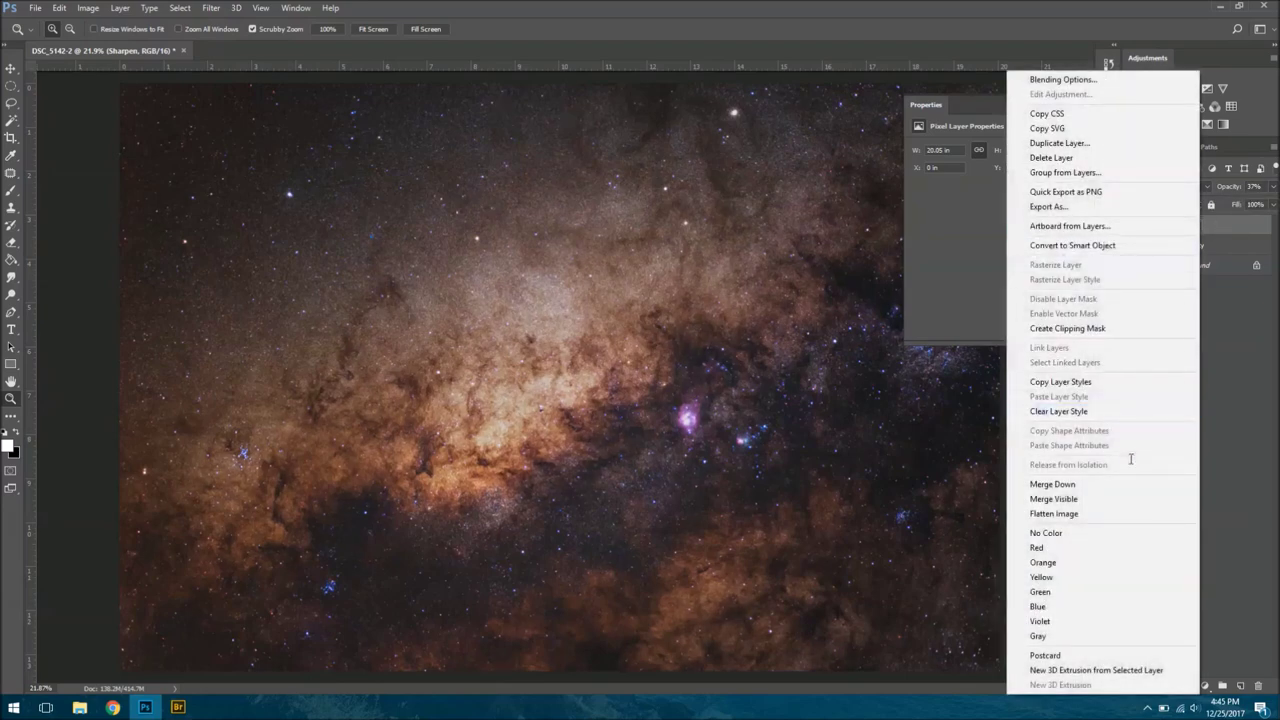
click(1160, 483)
click(1132, 224)
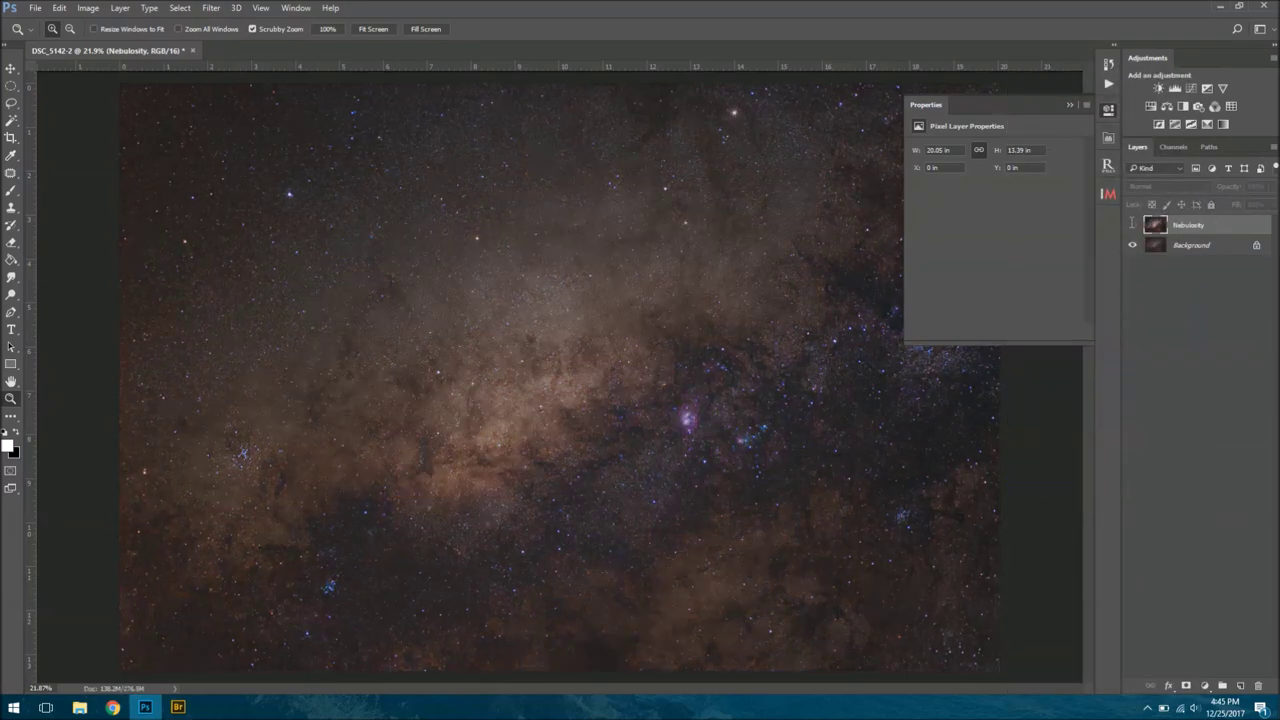
click(1132, 224)
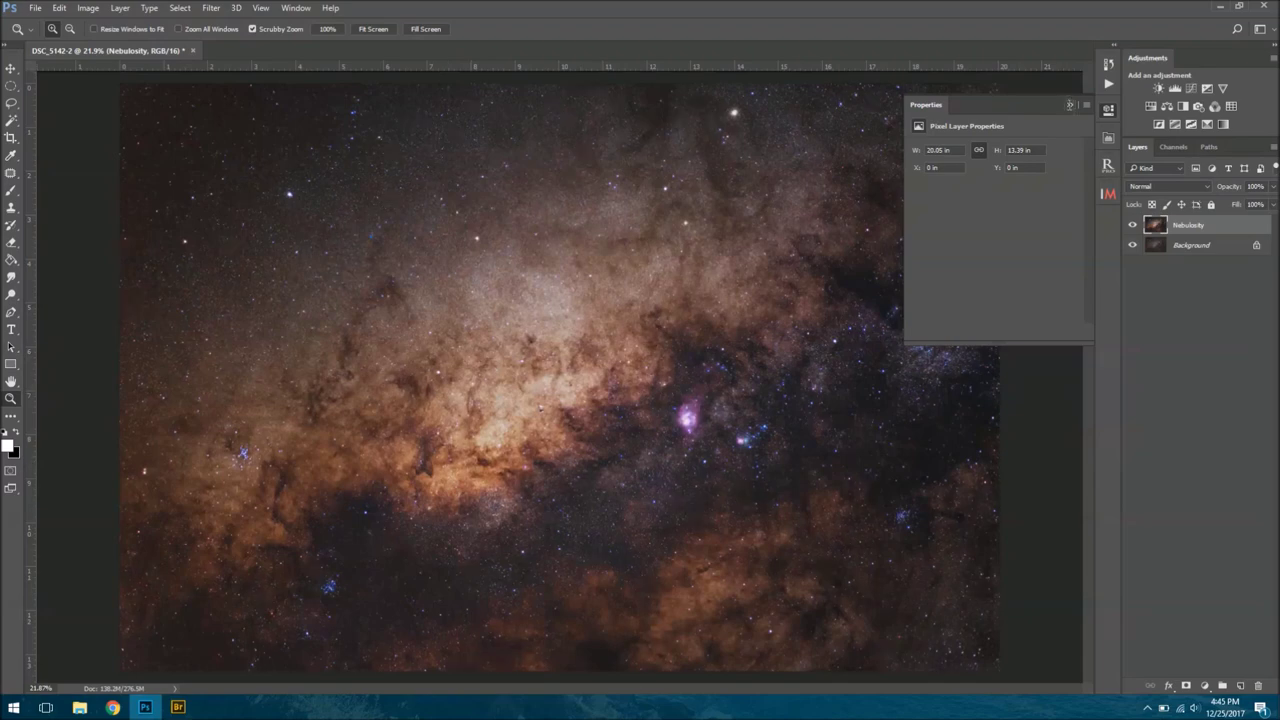
click(1070, 104)
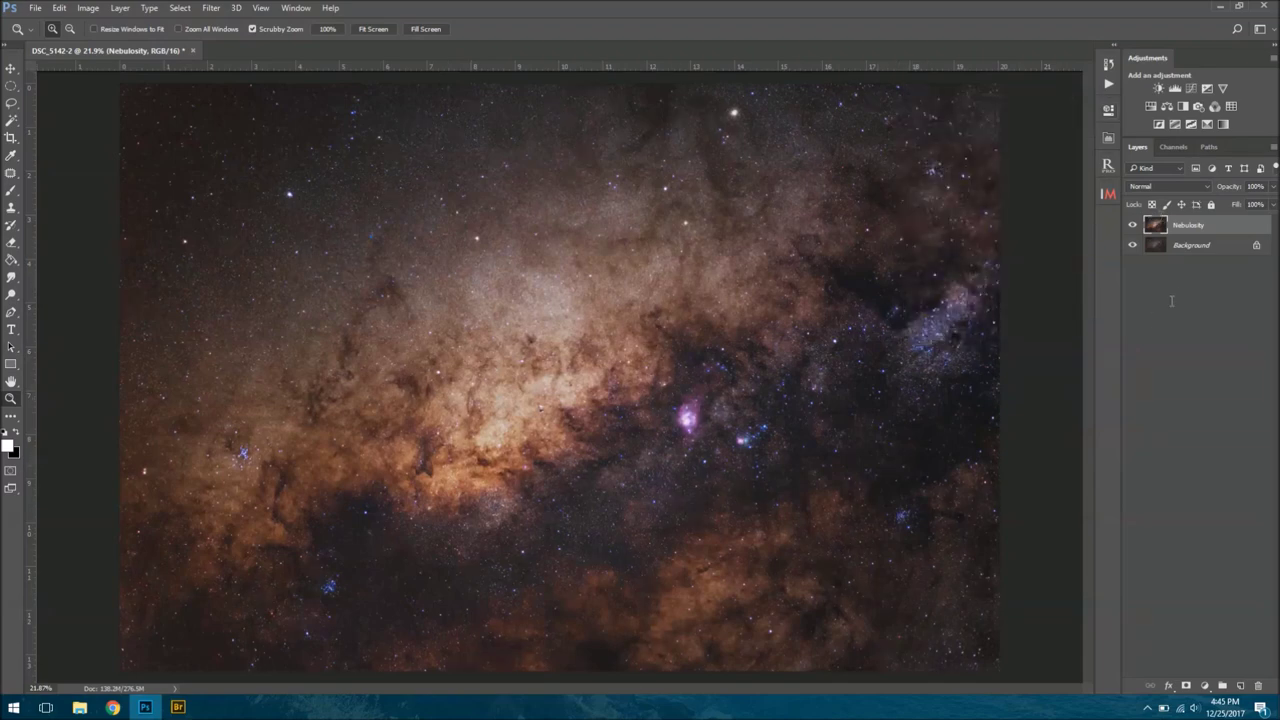
click(1202, 248)
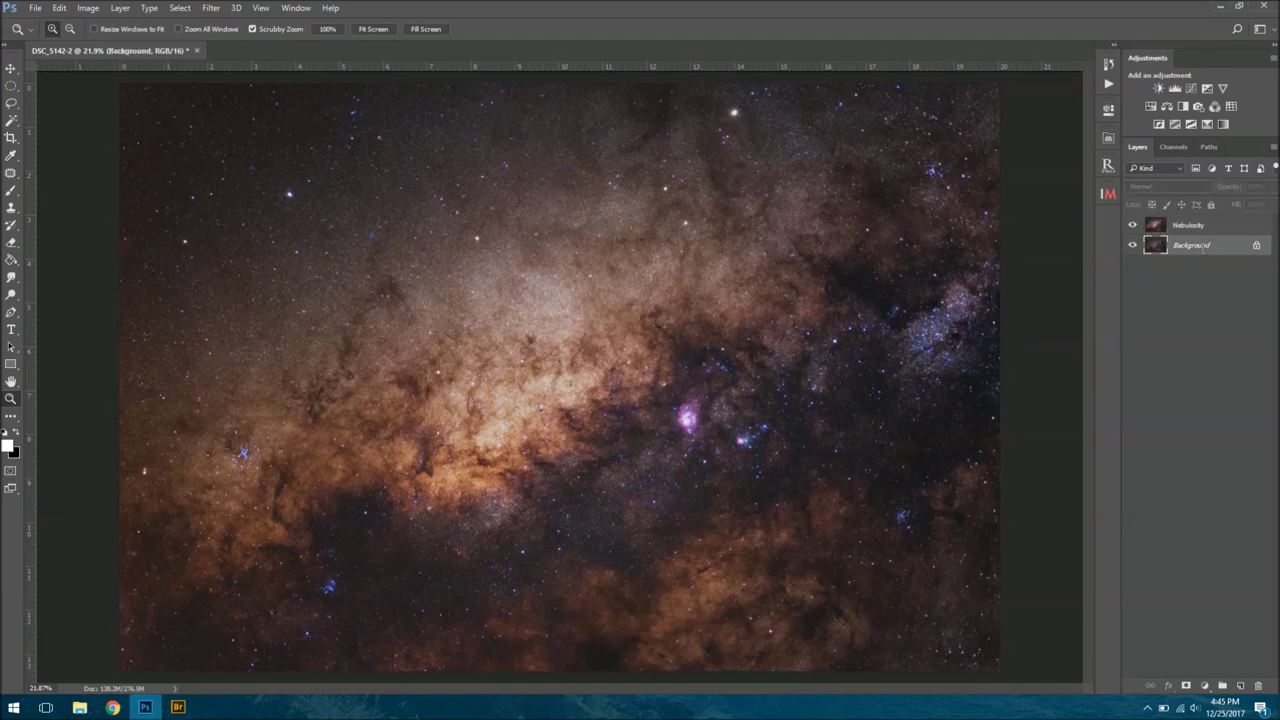
Step: Duplicate the Background layer, move the copy to the top, and set it to Difference blending
right_click(1203, 249)
click(1195, 273)
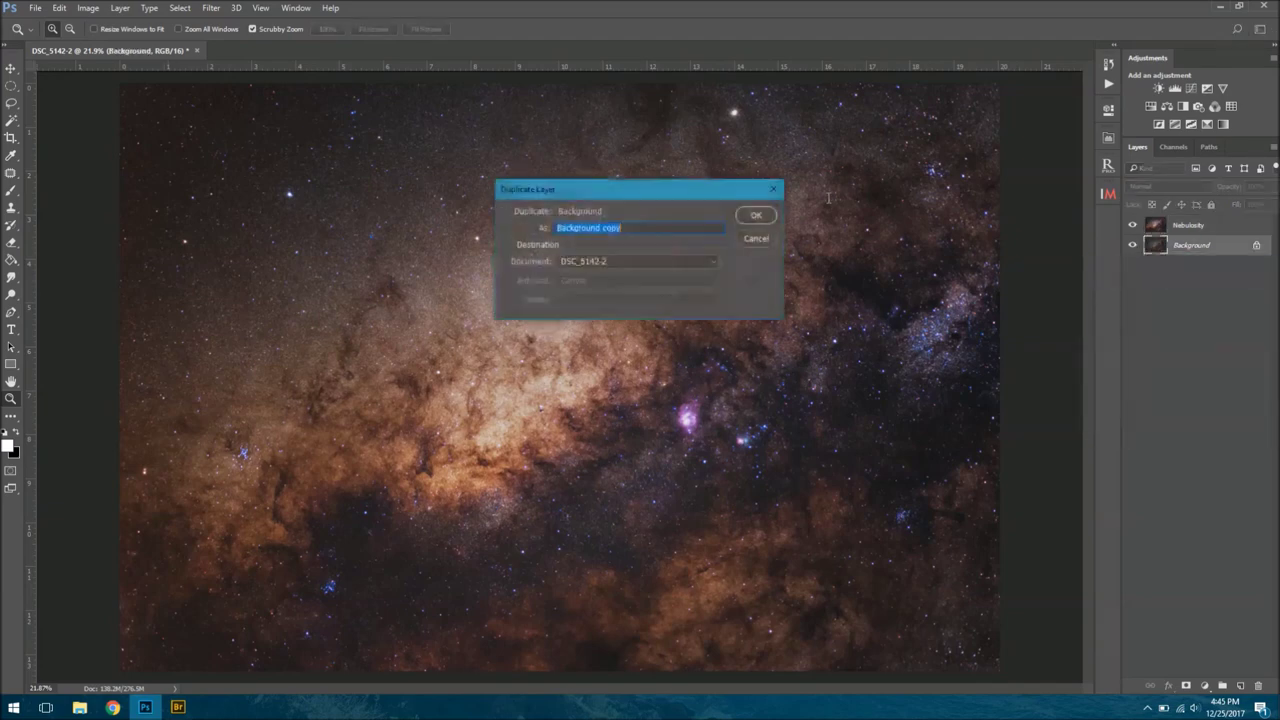
key(Return)
drag(1199, 245, 1200, 224)
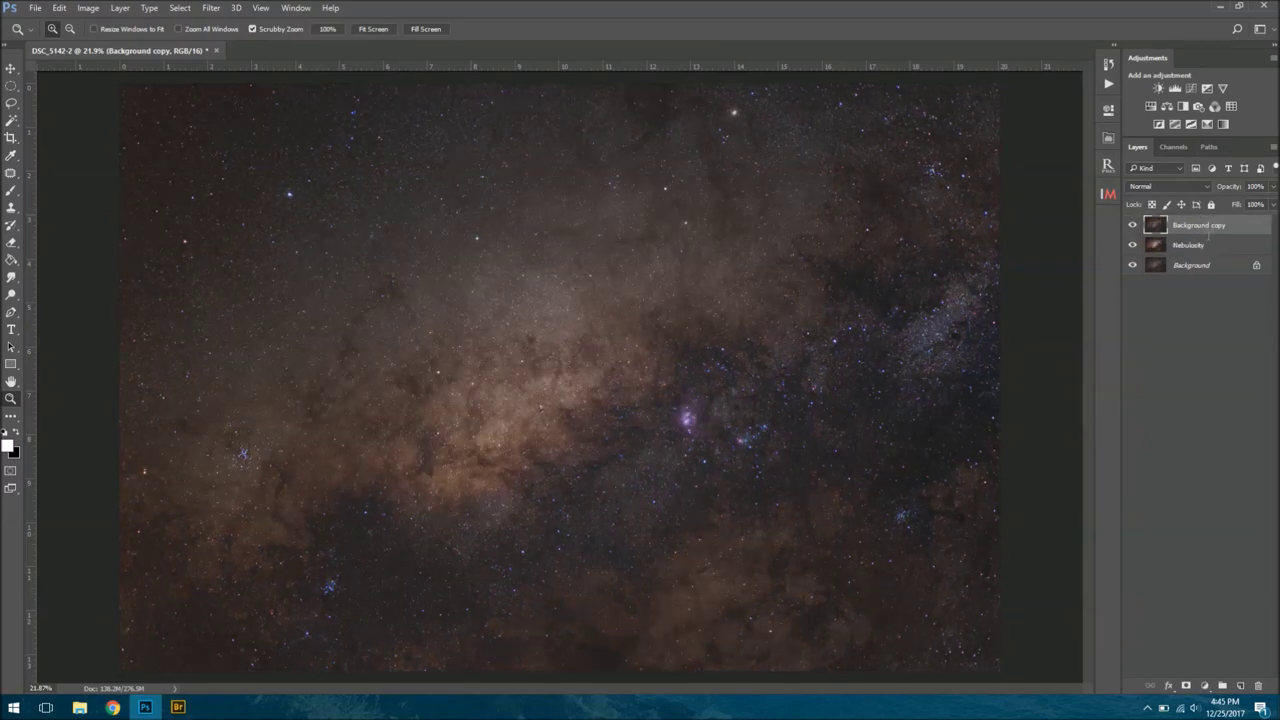
click(1181, 186)
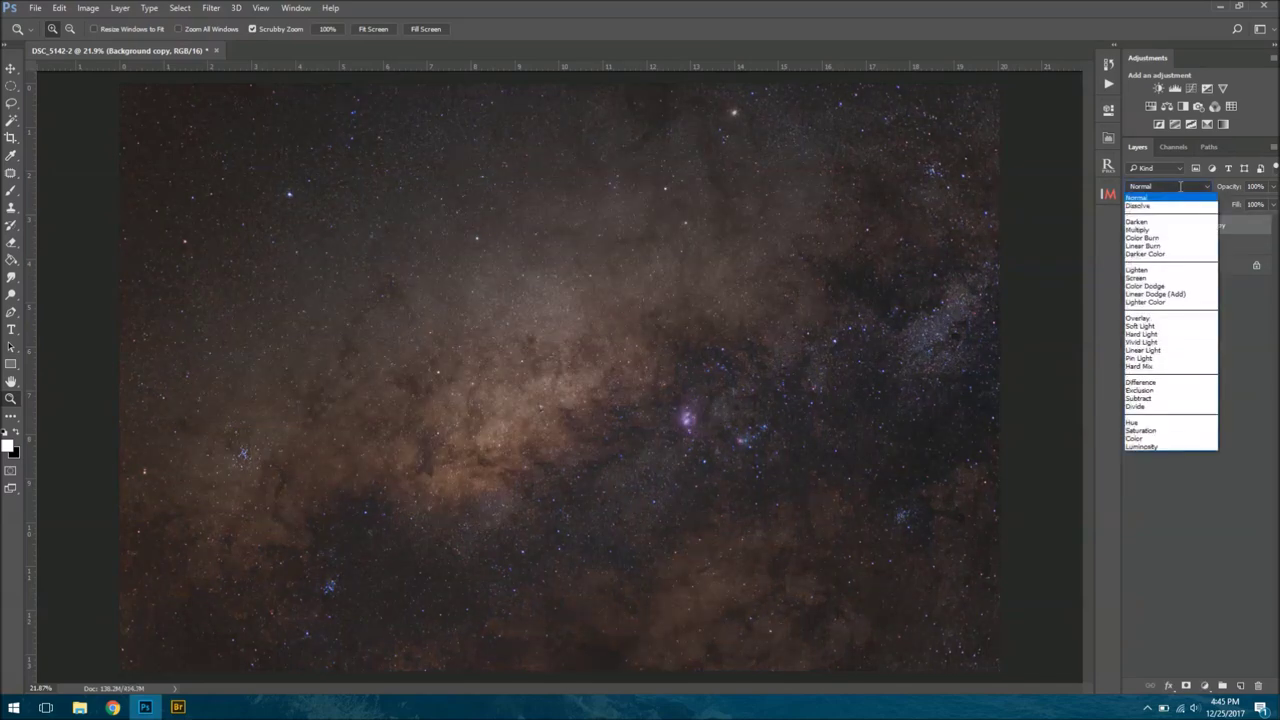
click(1168, 382)
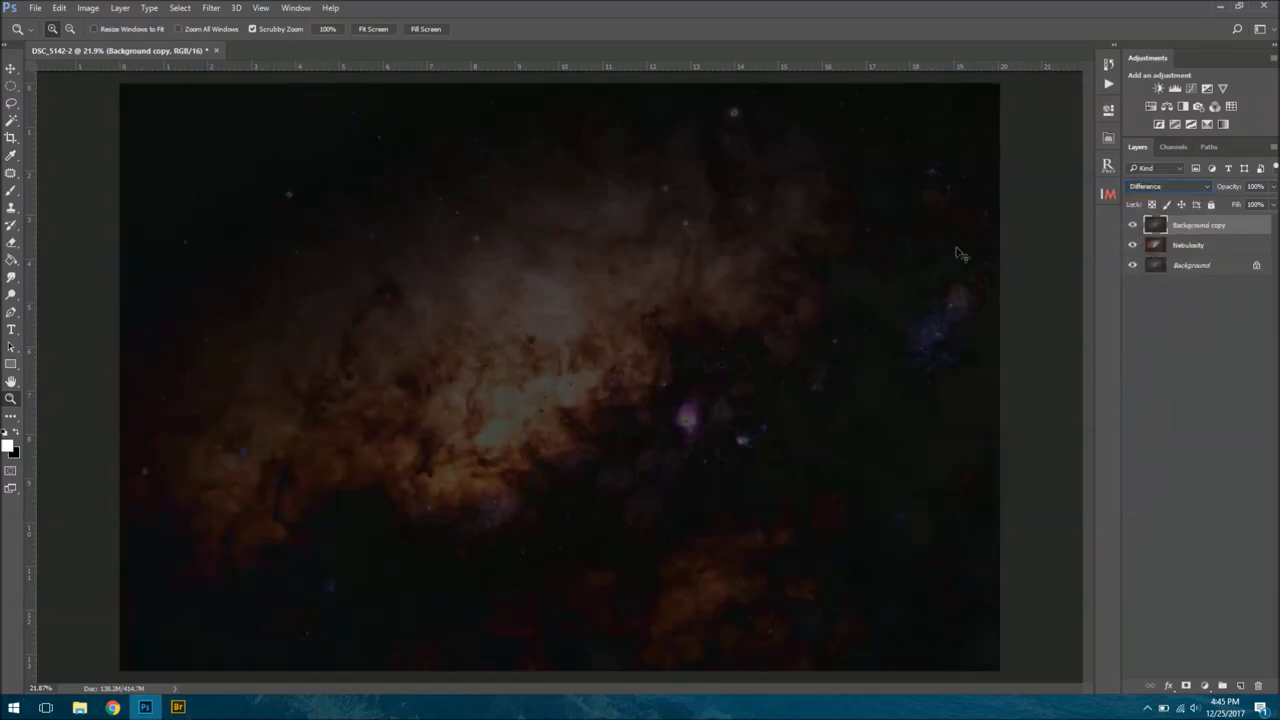
Step: Select the whole canvas and create a merged copy as Layer 1 above Nebulosity
key(ctrl+a)
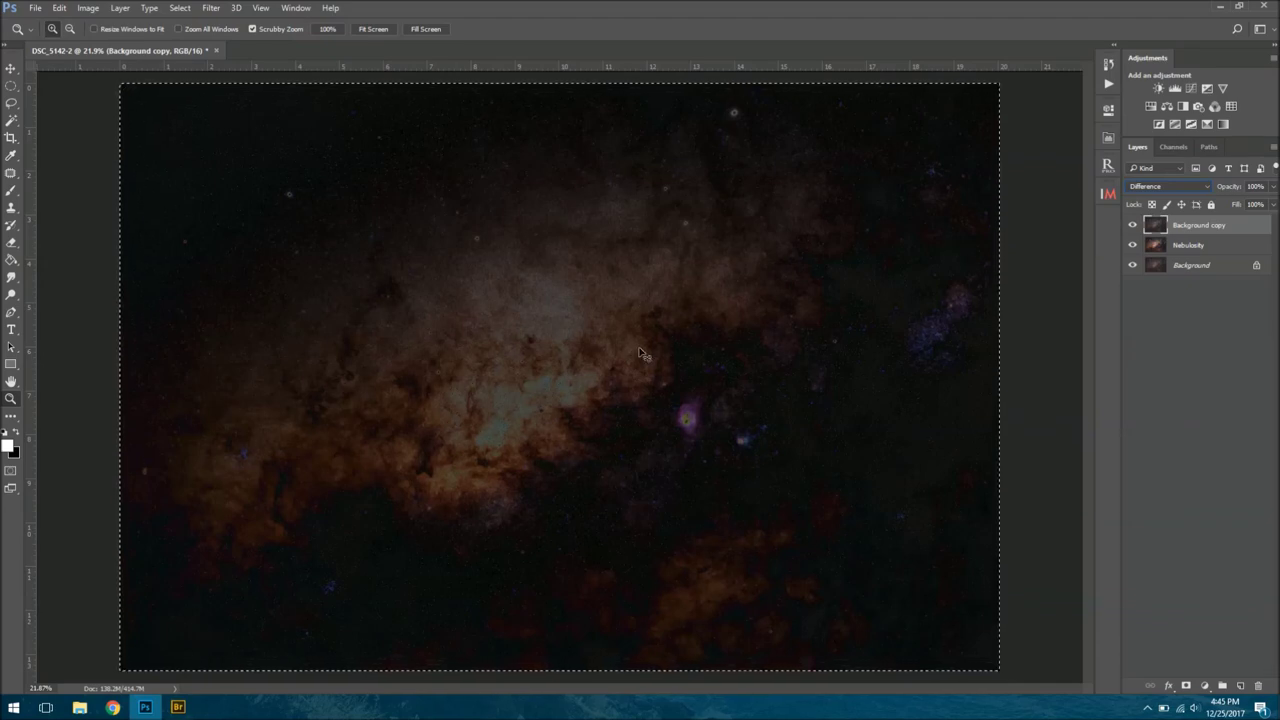
click(1197, 248)
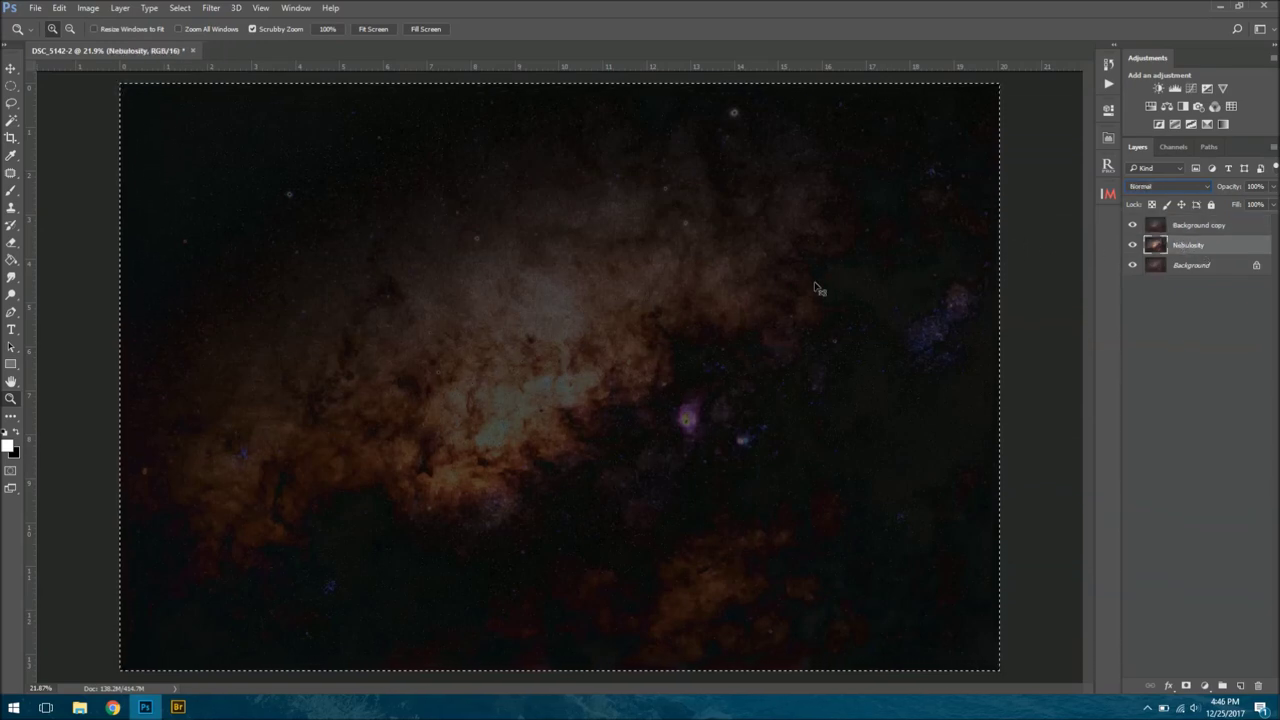
key(ctrl+j)
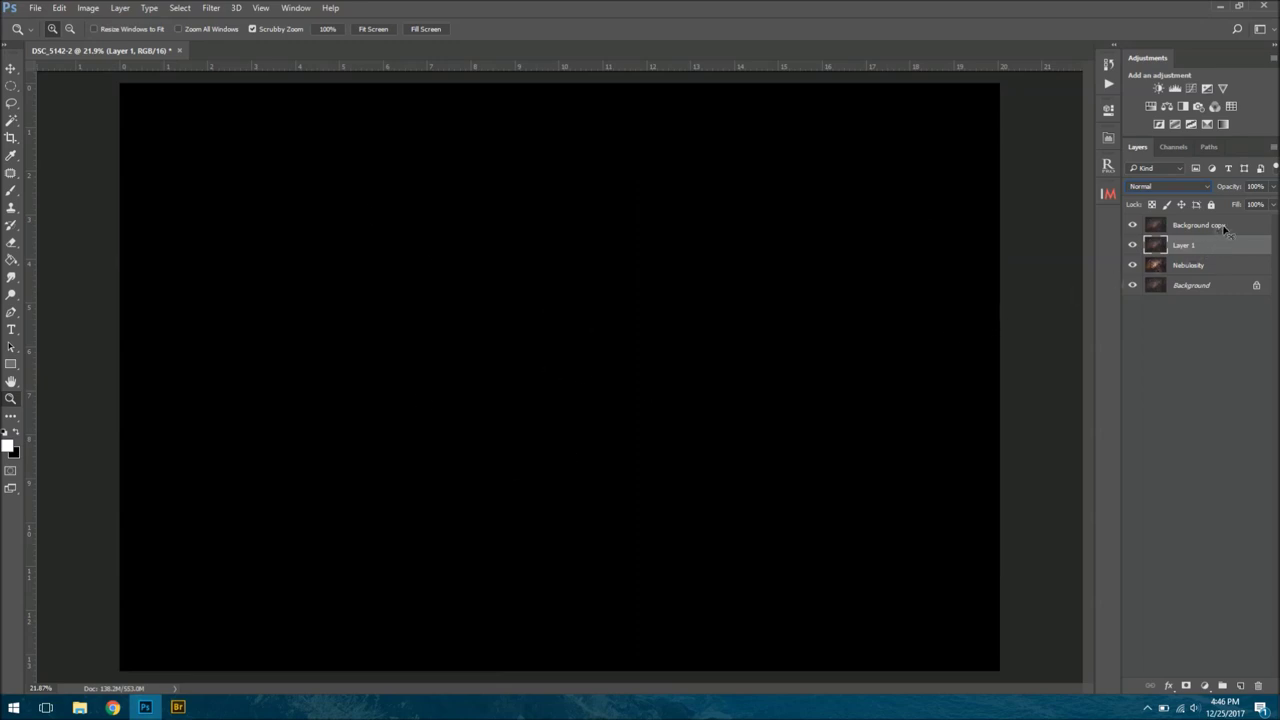
Step: Delete the Background copy layer and rename Layer 1 to 'Stars'
click(1219, 228)
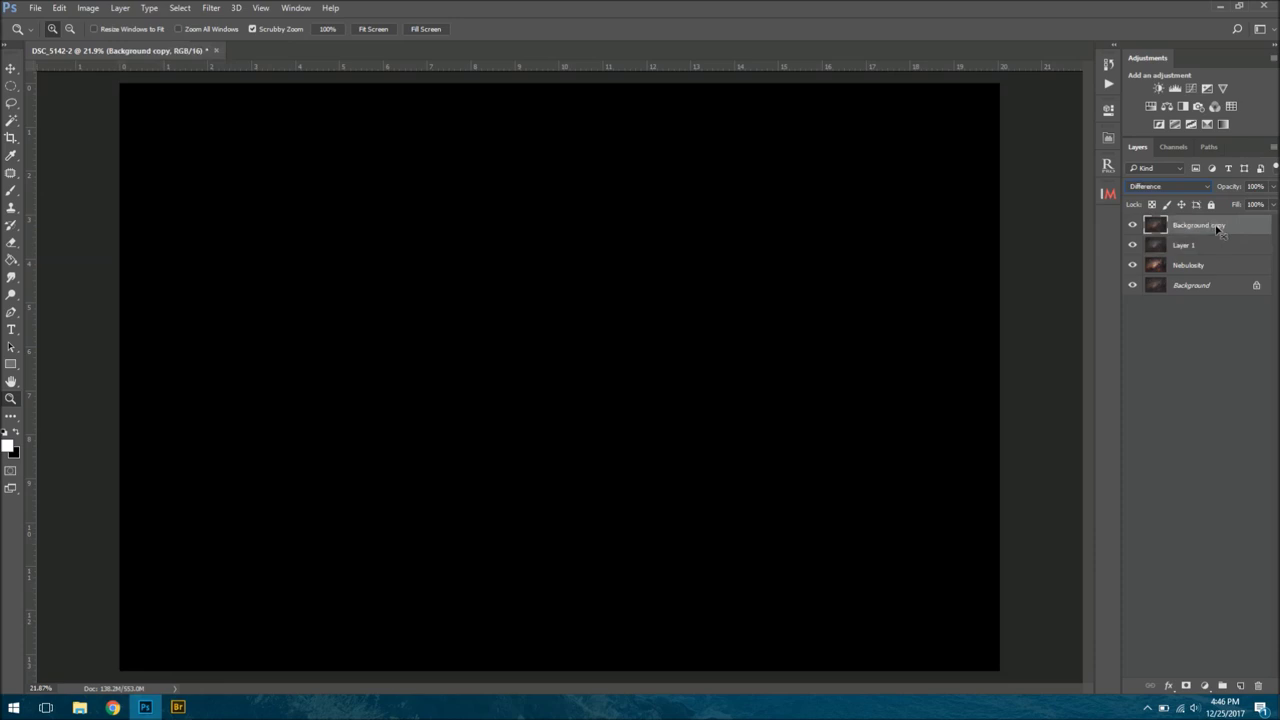
right_click(1215, 228)
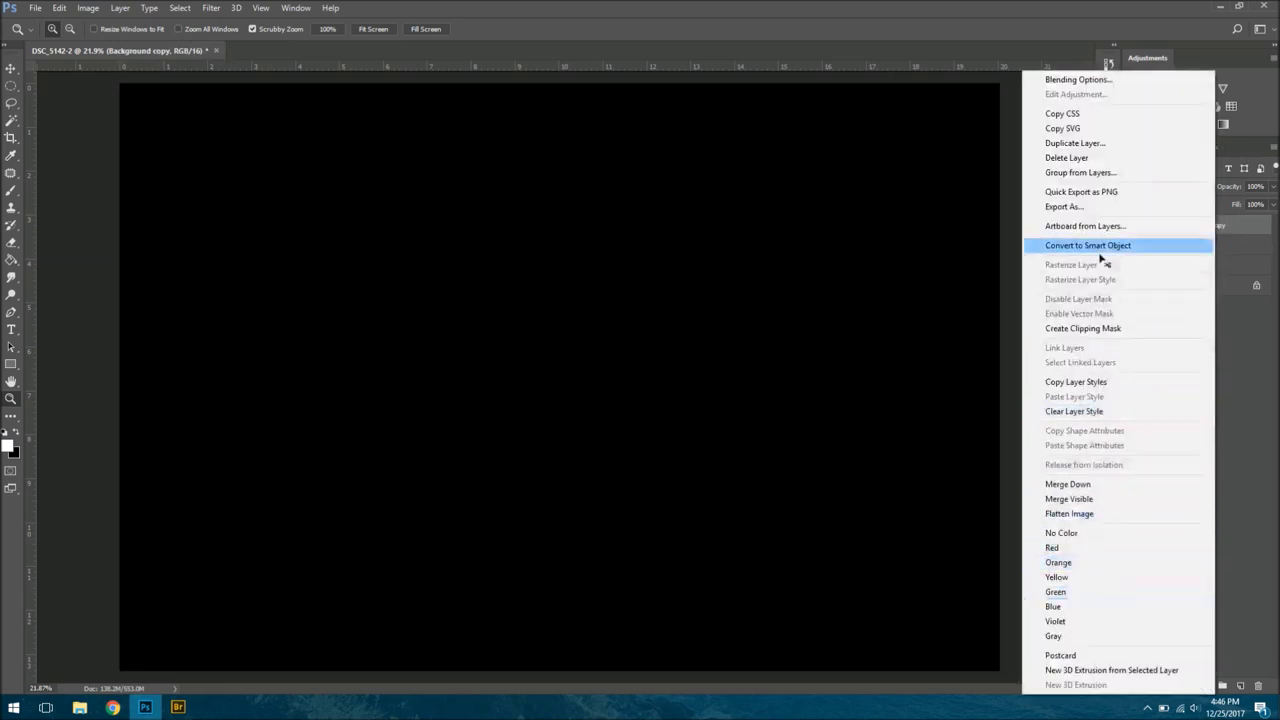
click(1090, 158)
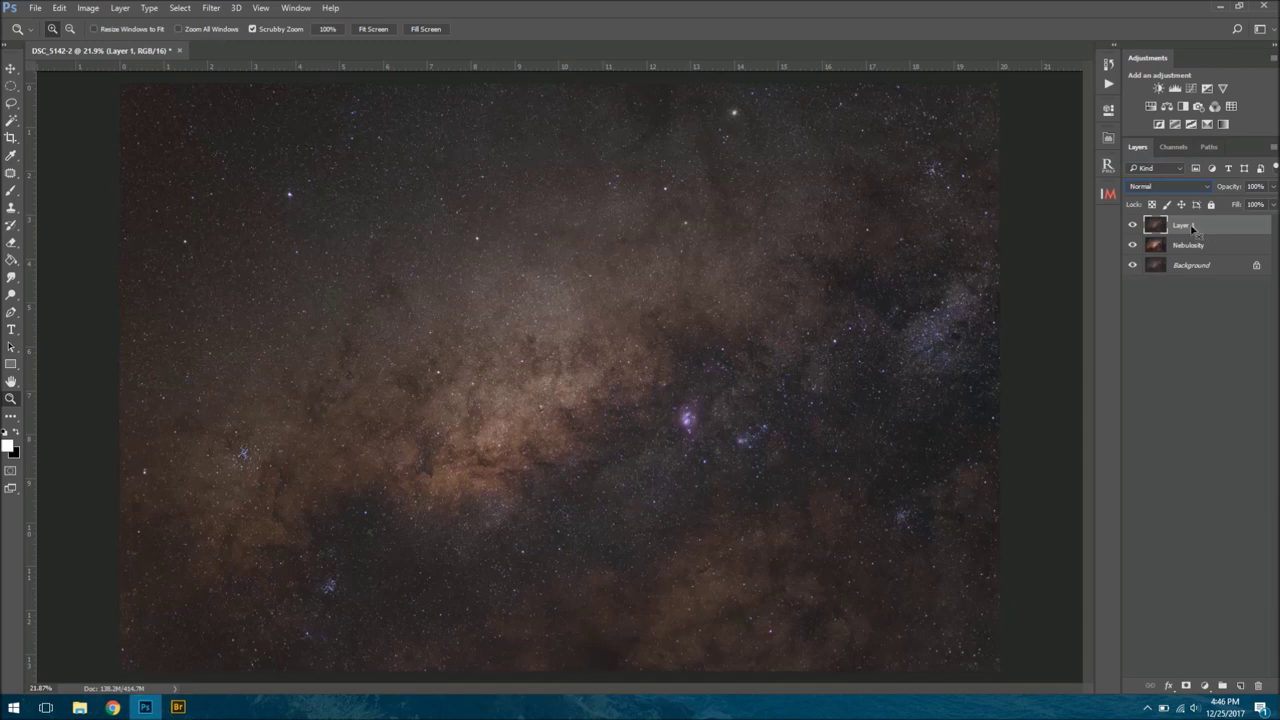
double_click(1191, 228)
text(Stars)
key(Return)
Step: Set the Stars layer to Lighten blending and compare it zoomed in on the stars
click(1179, 187)
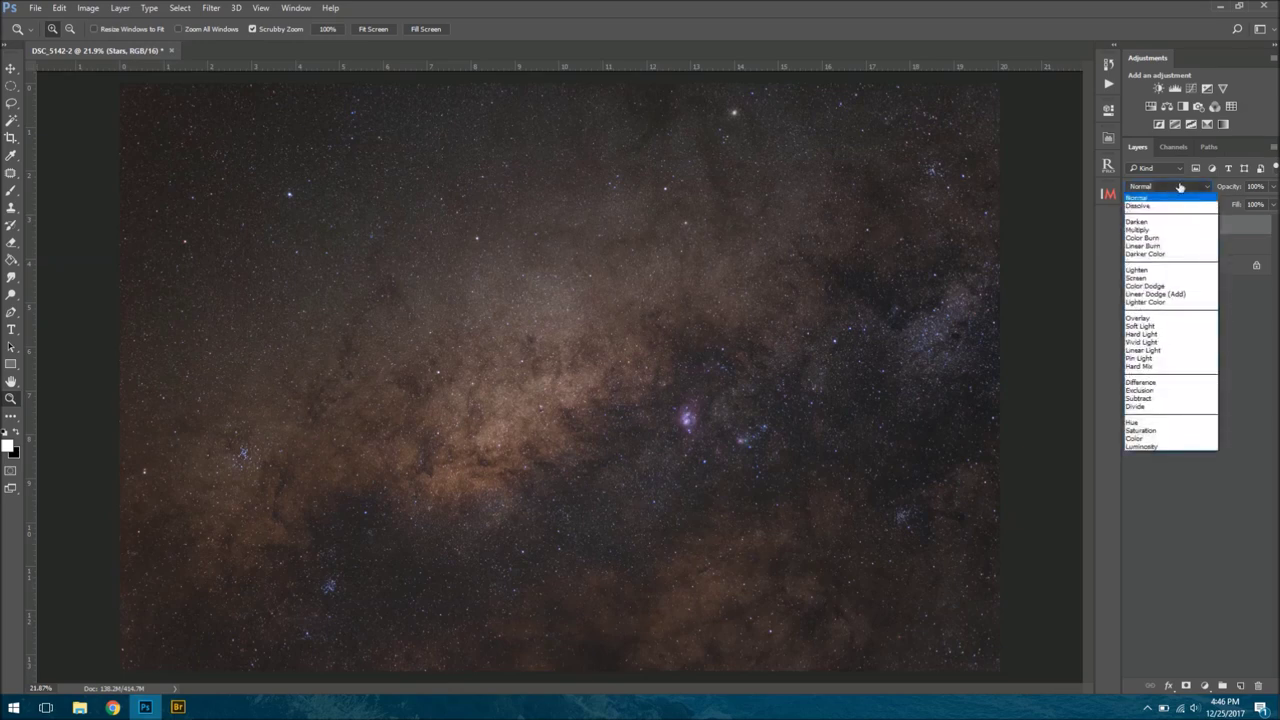
click(1168, 272)
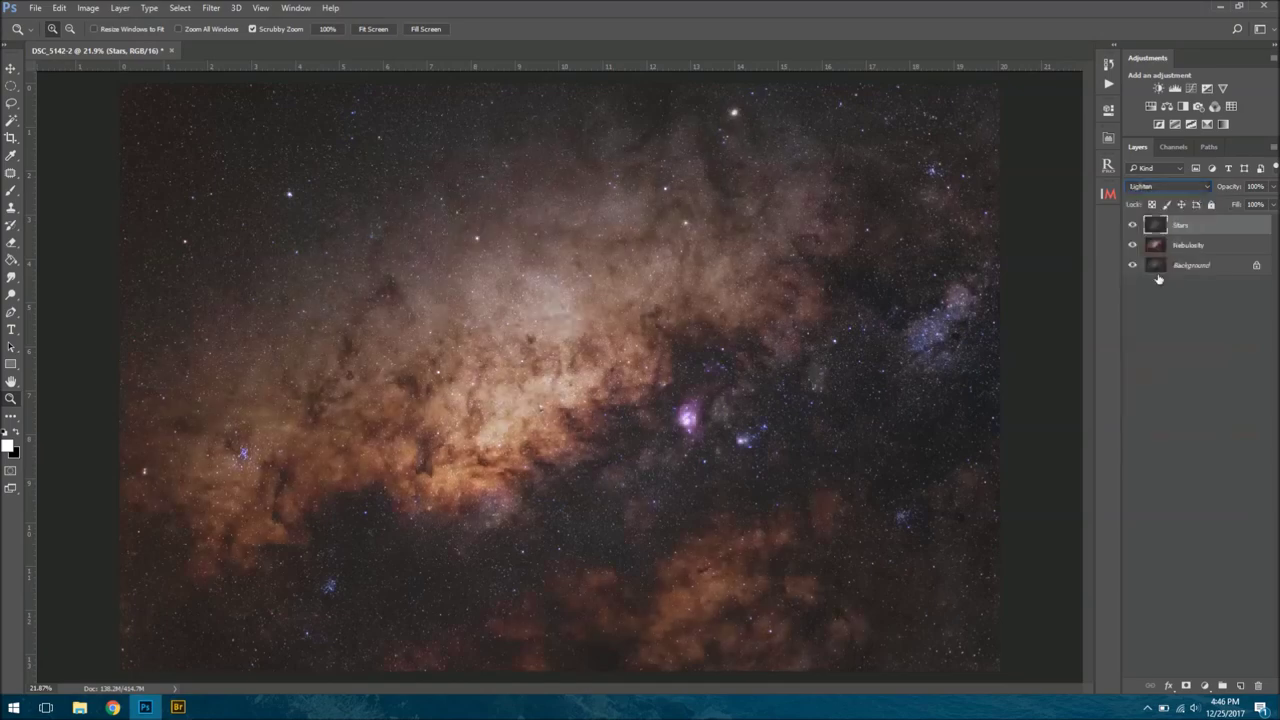
drag(669, 391, 1098, 299)
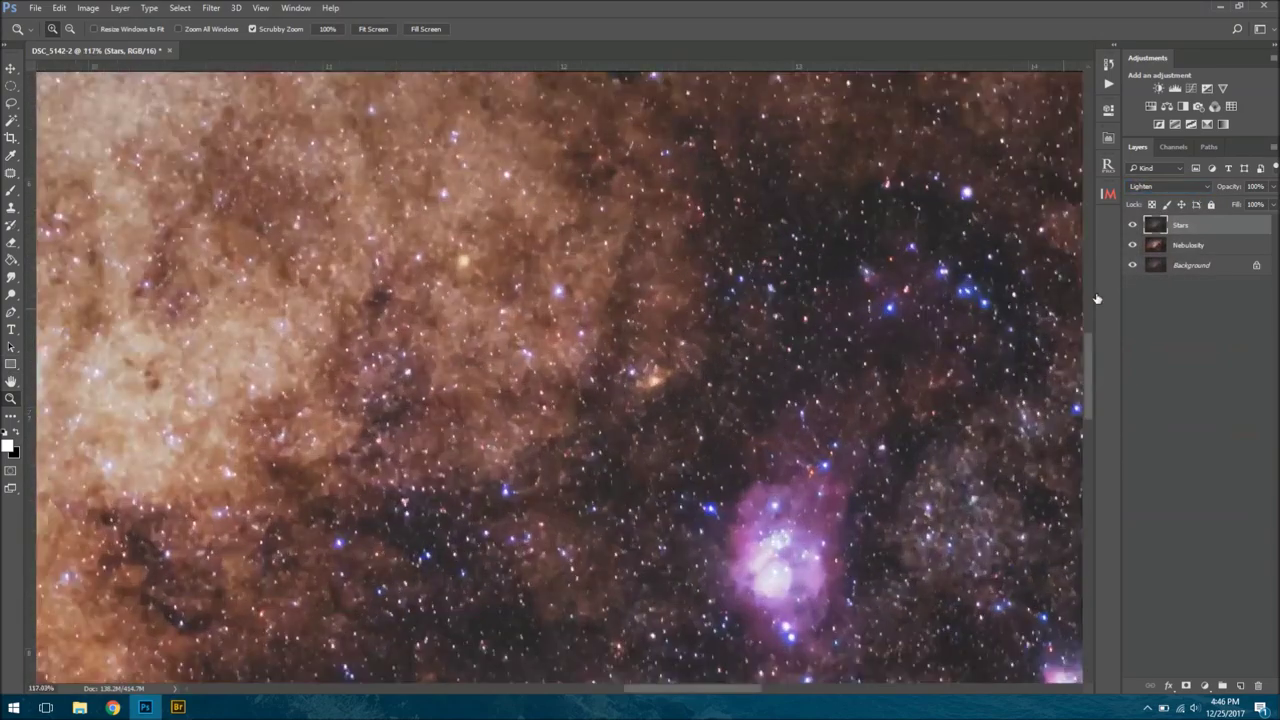
drag(805, 259, 843, 317)
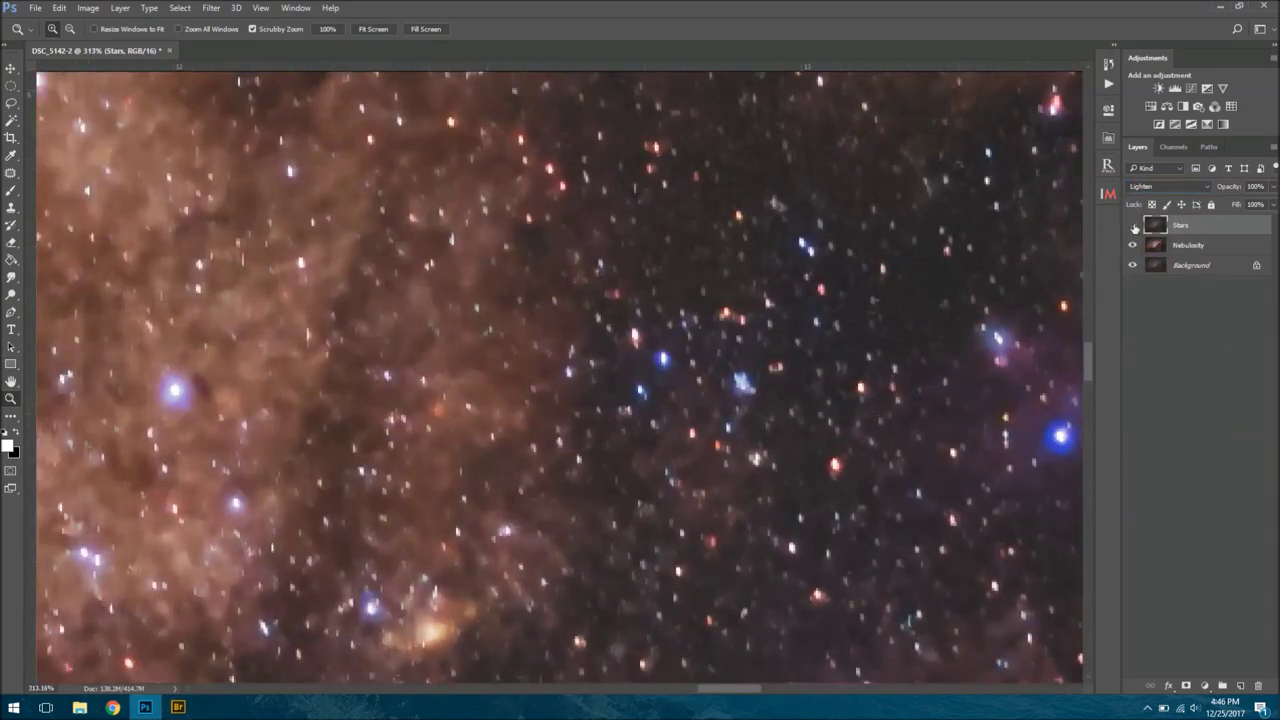
click(1133, 225)
click(1133, 225)
click(1133, 225)
click(1133, 225)
Step: Reduce the Stars layer's opacity to 66% to dim the restored stars
drag(666, 494, 360, 262)
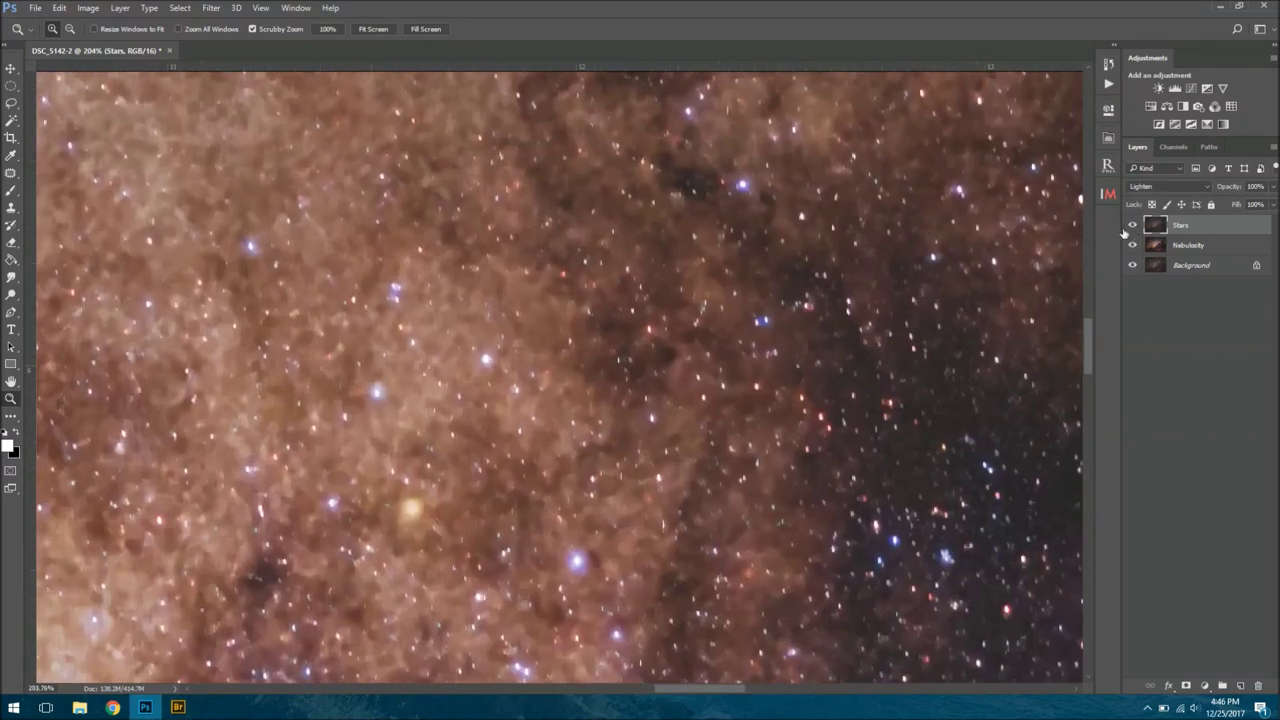
click(1133, 225)
click(1133, 225)
drag(1273, 187, 1246, 207)
drag(755, 350, 430, 290)
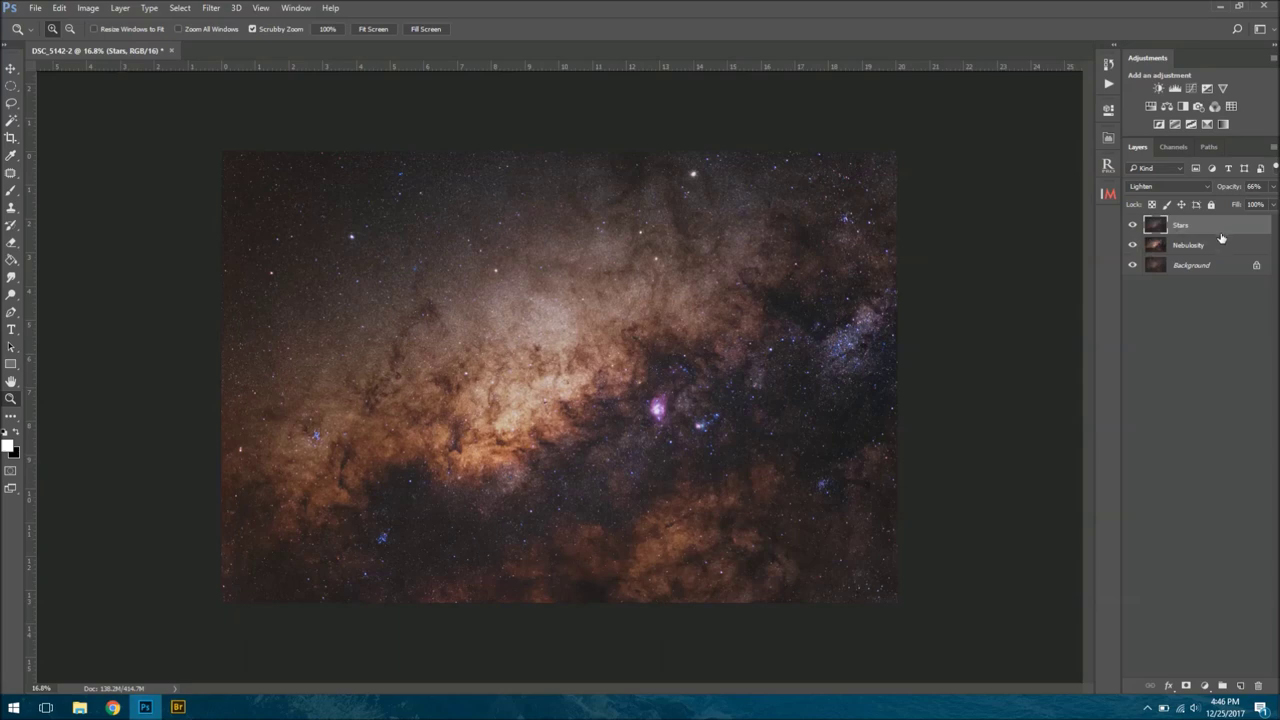
click(1223, 88)
drag(994, 158, 1026, 163)
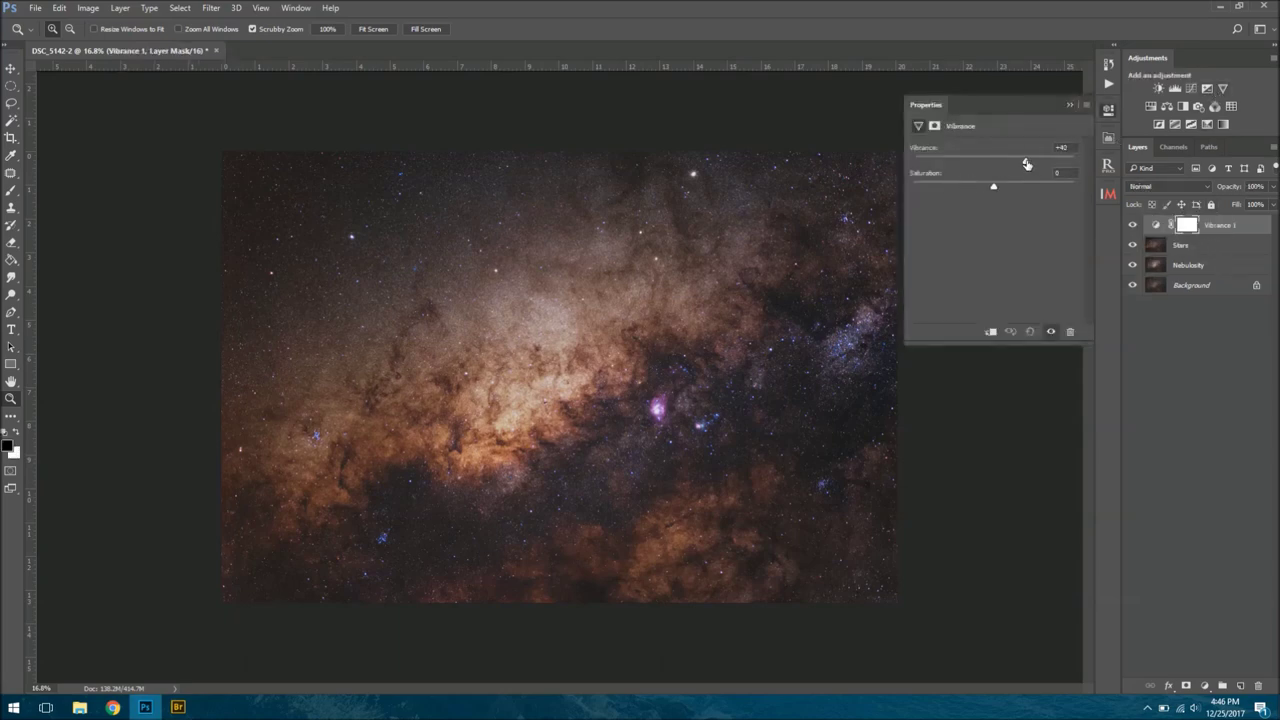
click(1175, 88)
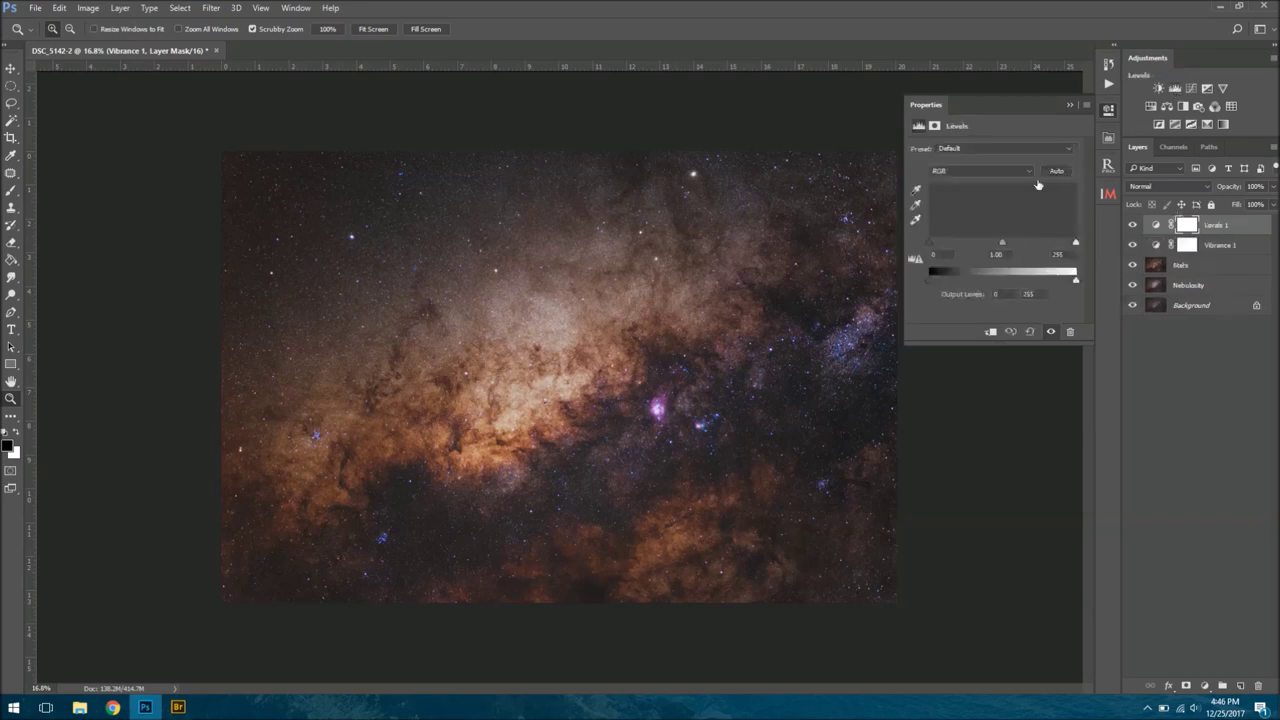
drag(930, 243, 993, 246)
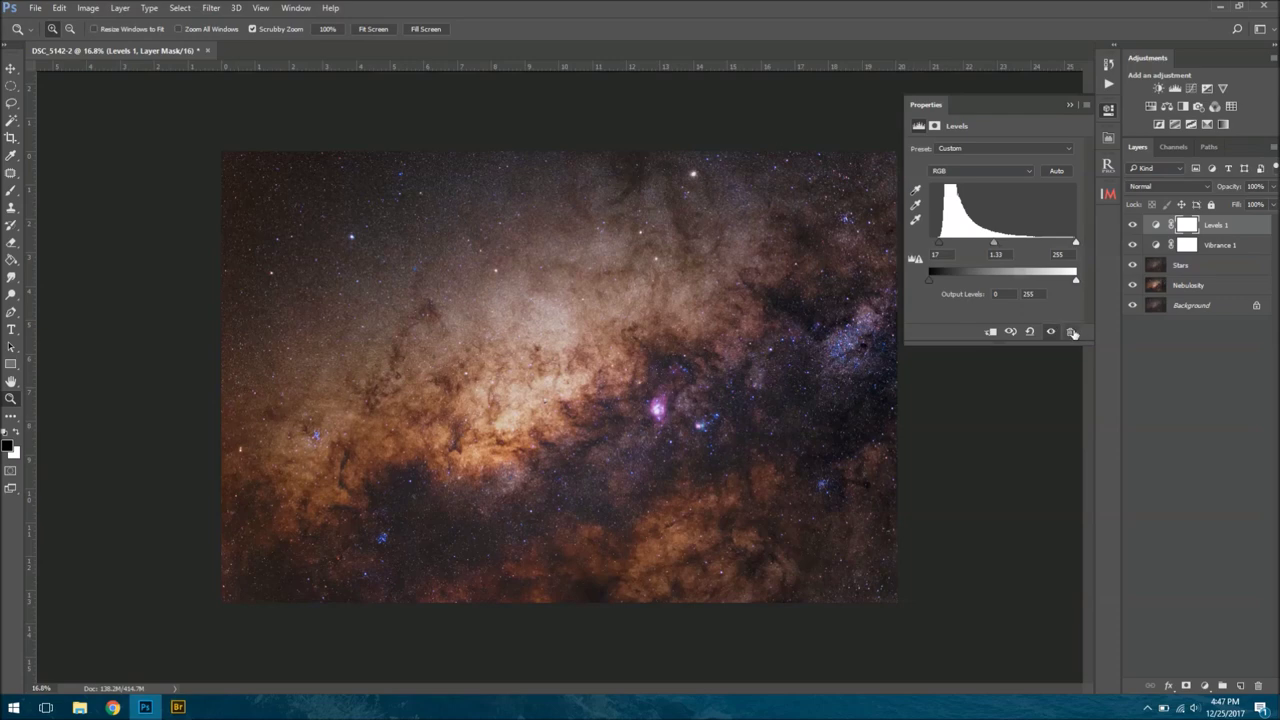
click(1072, 333)
right_click(1238, 247)
click(1158, 158)
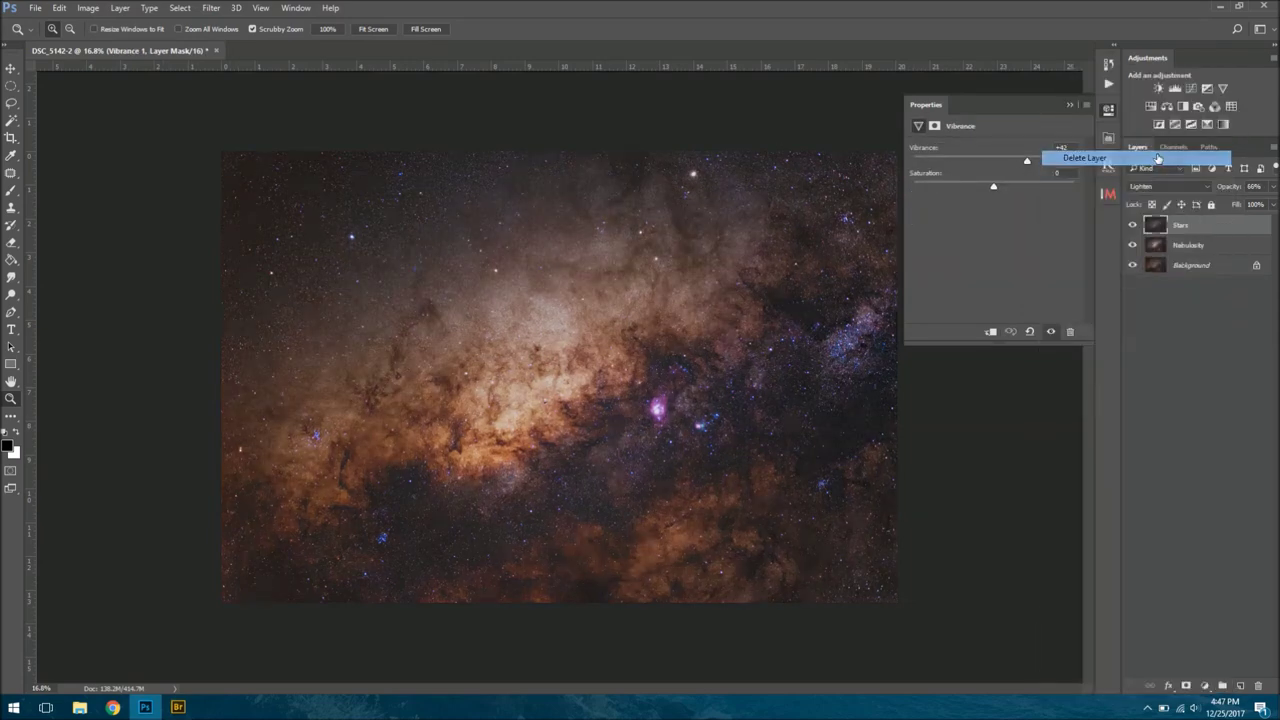
click(1071, 106)
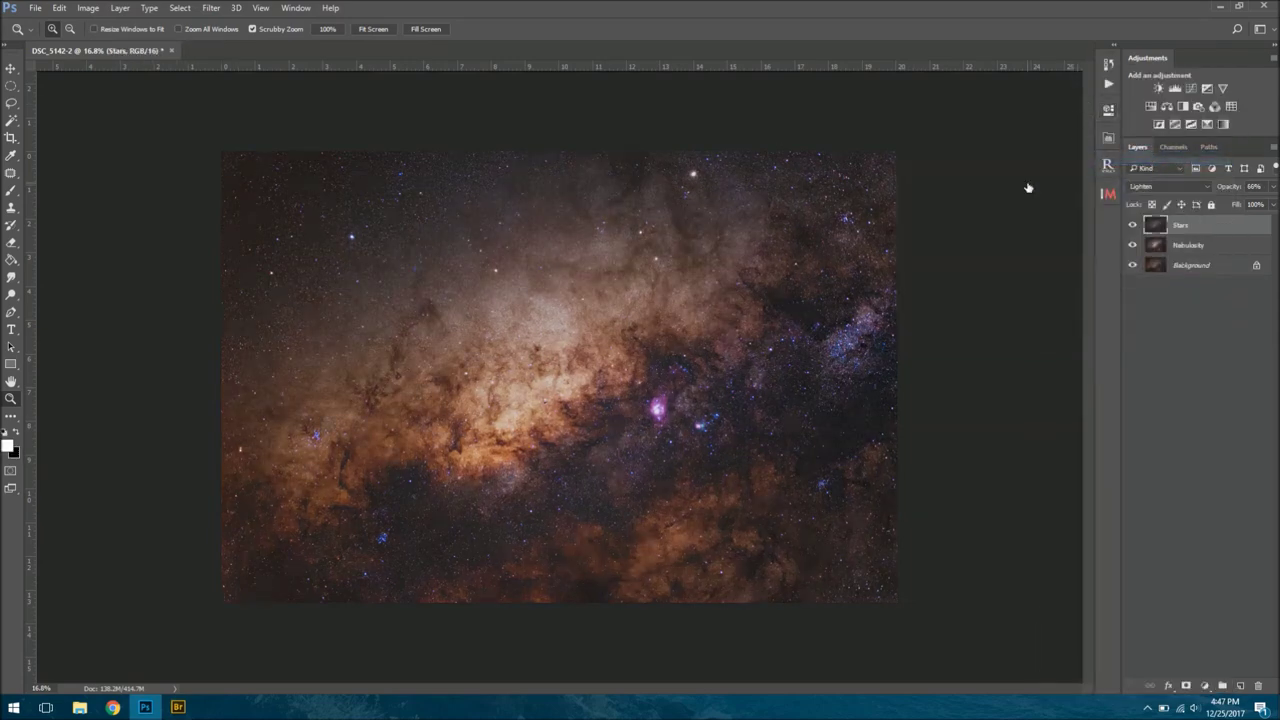